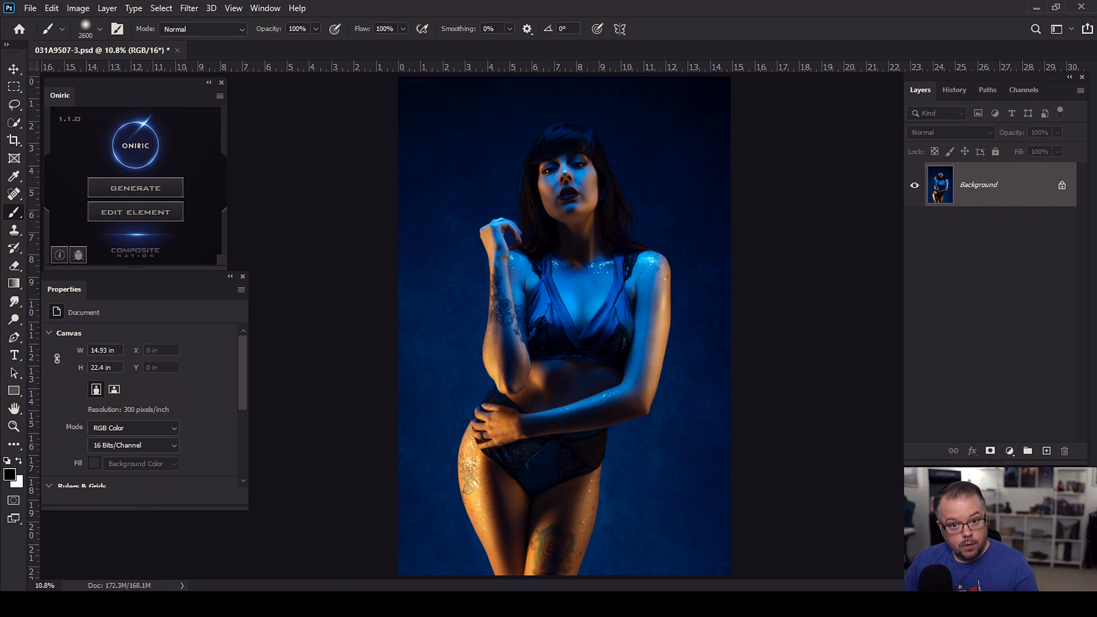
Step: Add two layers above the background, fill the lower one with black, and make the upper one active with white as foreground
click(1046, 451)
click(1046, 452)
click(1016, 244)
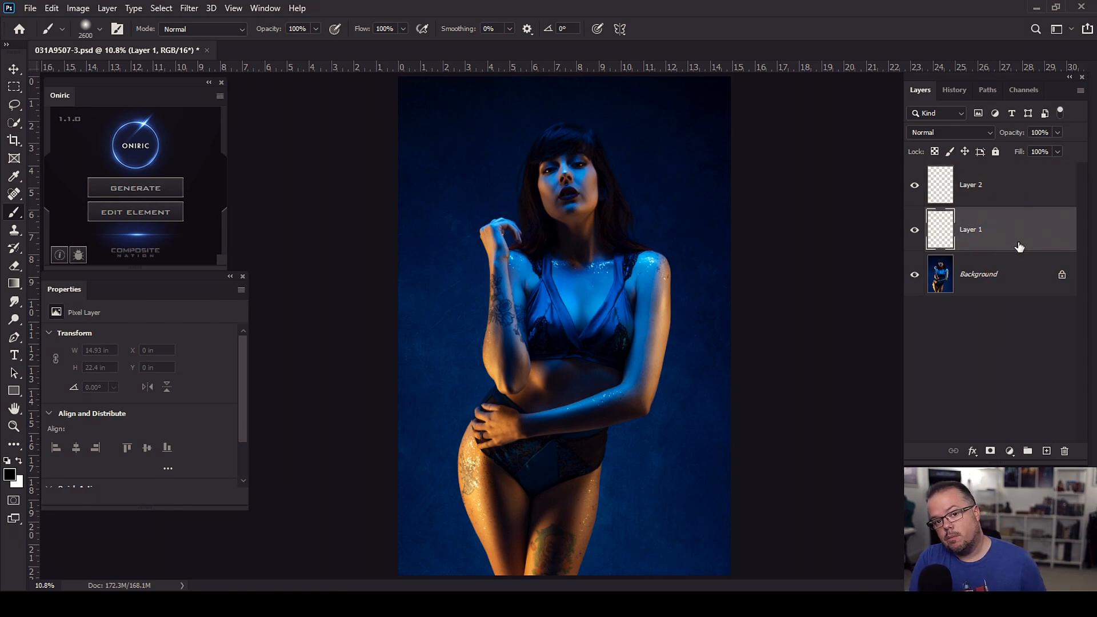
key(alt+BackSpace)
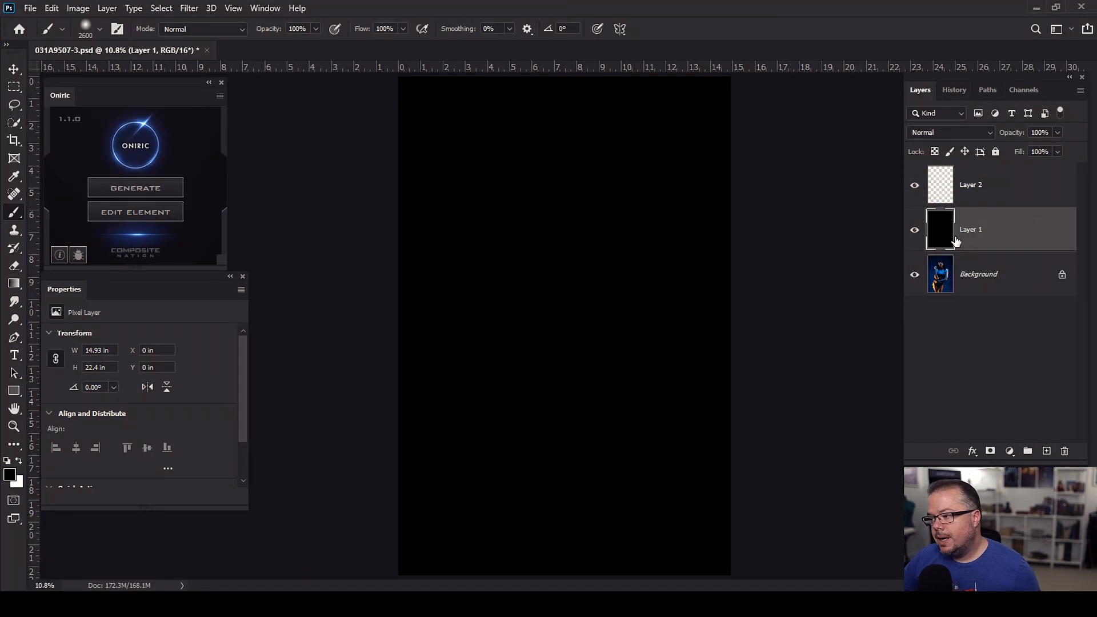
click(993, 185)
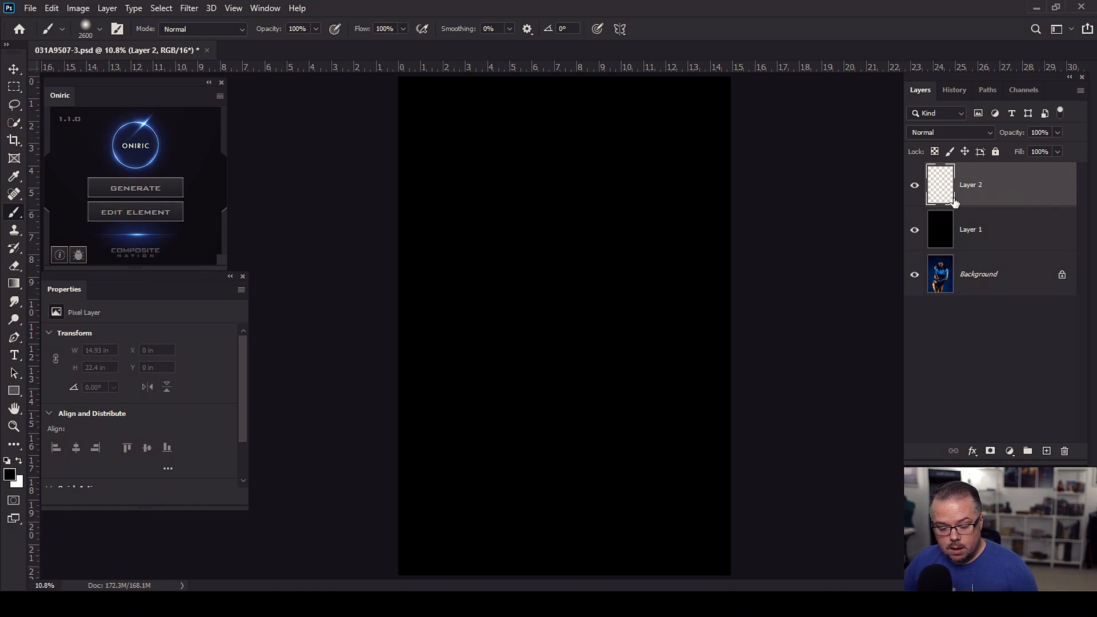
key(x)
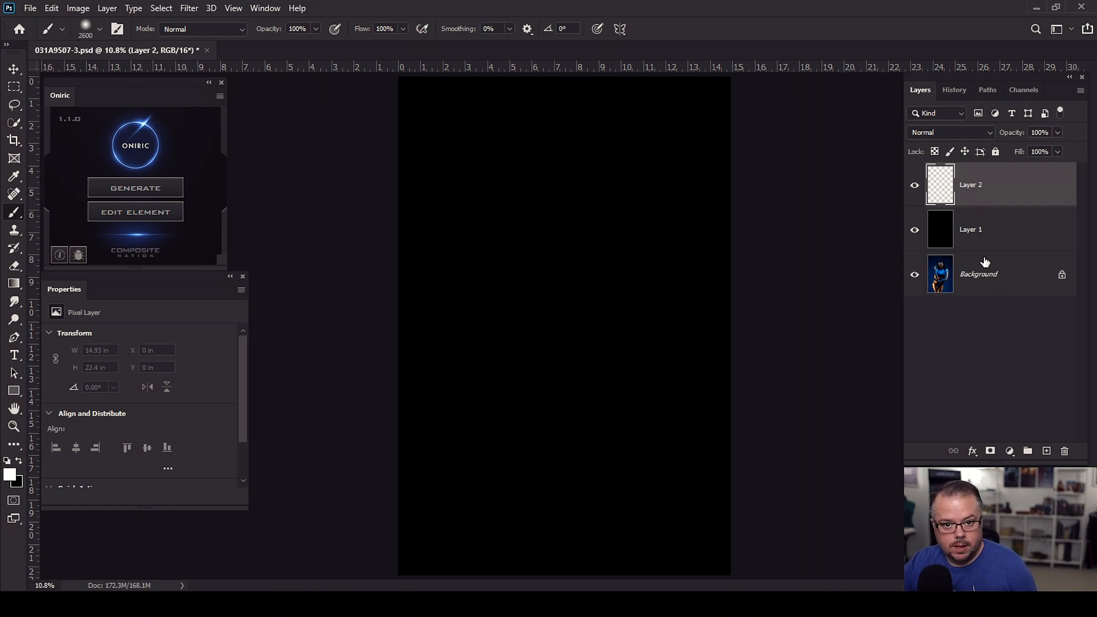
Step: Try stamping the BGR 5 Hard brush in white on Layer 2 and undo the stamp
click(100, 31)
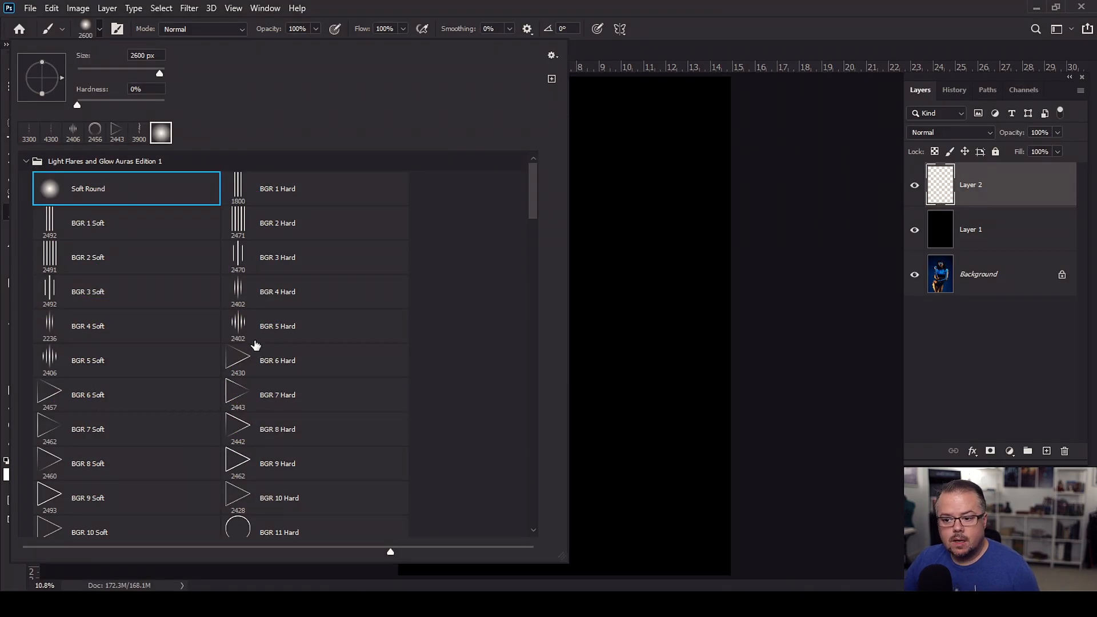
click(249, 331)
click(702, 25)
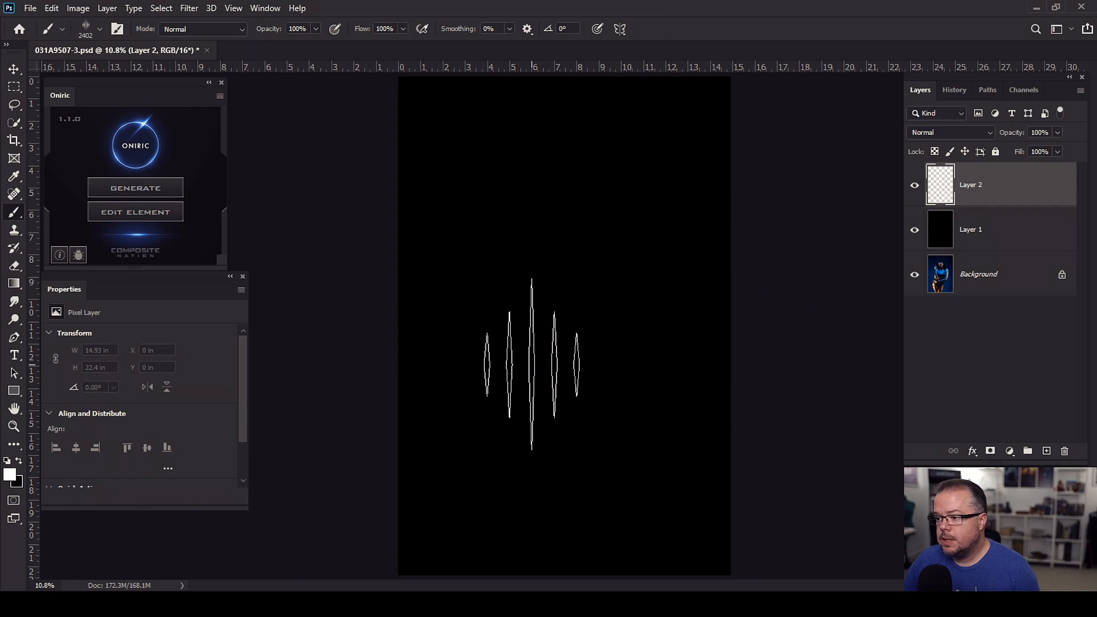
click(554, 291)
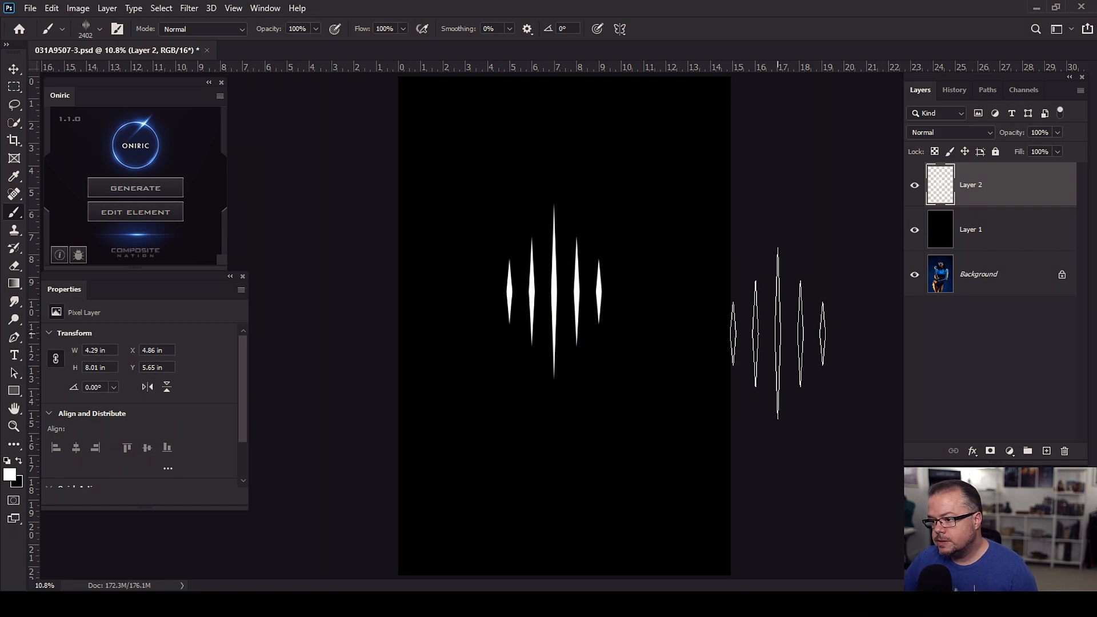
key(ctrl+z)
Step: Try stamping the BGR 7 Hard triangle brush on Layer 2 and undo the stamp
click(100, 28)
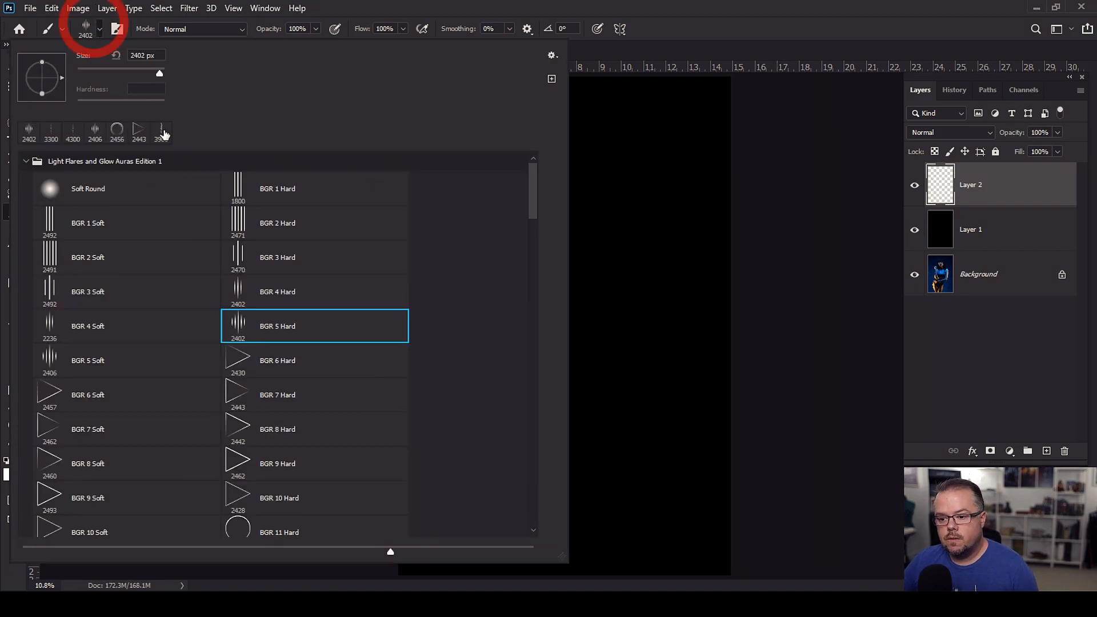
click(238, 399)
click(621, 29)
click(680, 14)
click(566, 296)
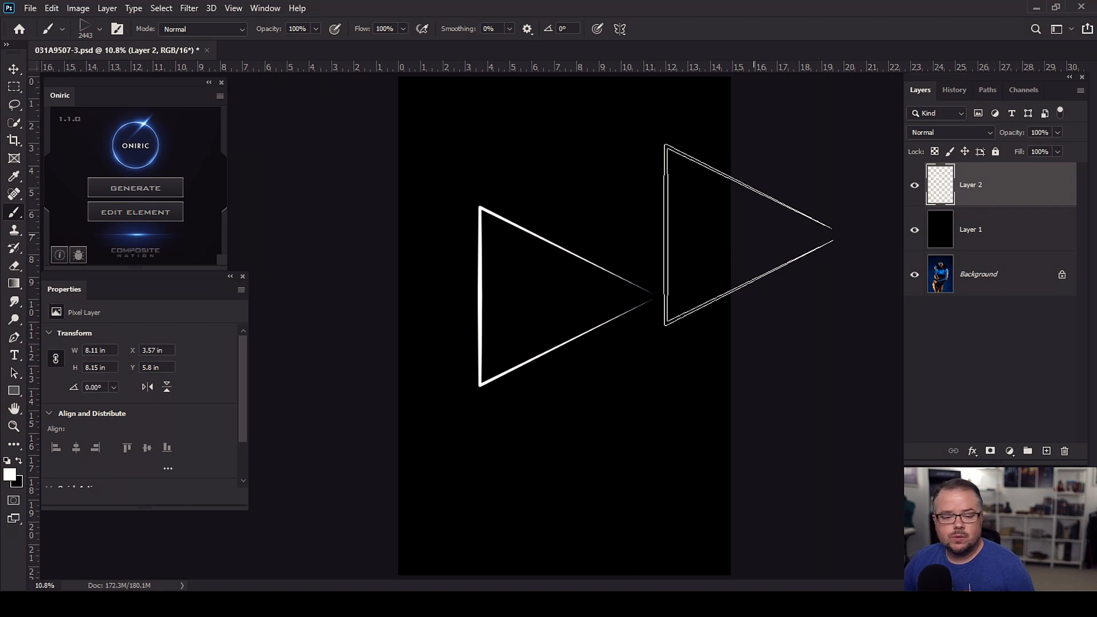
key(ctrl+z)
Step: Choose the LS 15 light streak brush from the Light Flares and Glow Auras Edition 1 set
click(99, 29)
drag(534, 188, 538, 268)
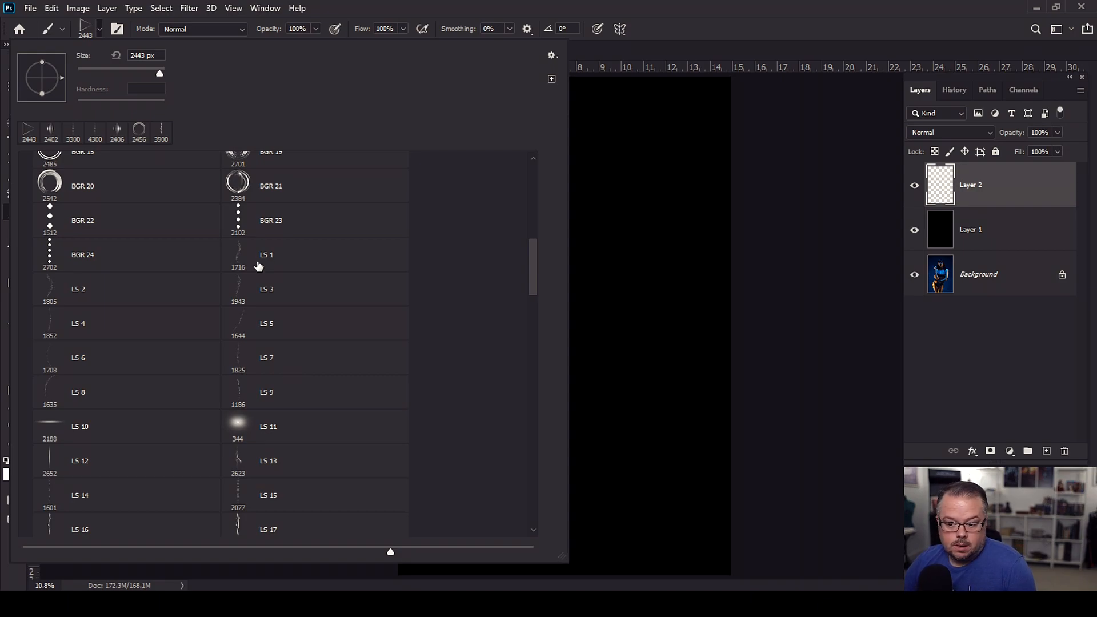
click(260, 495)
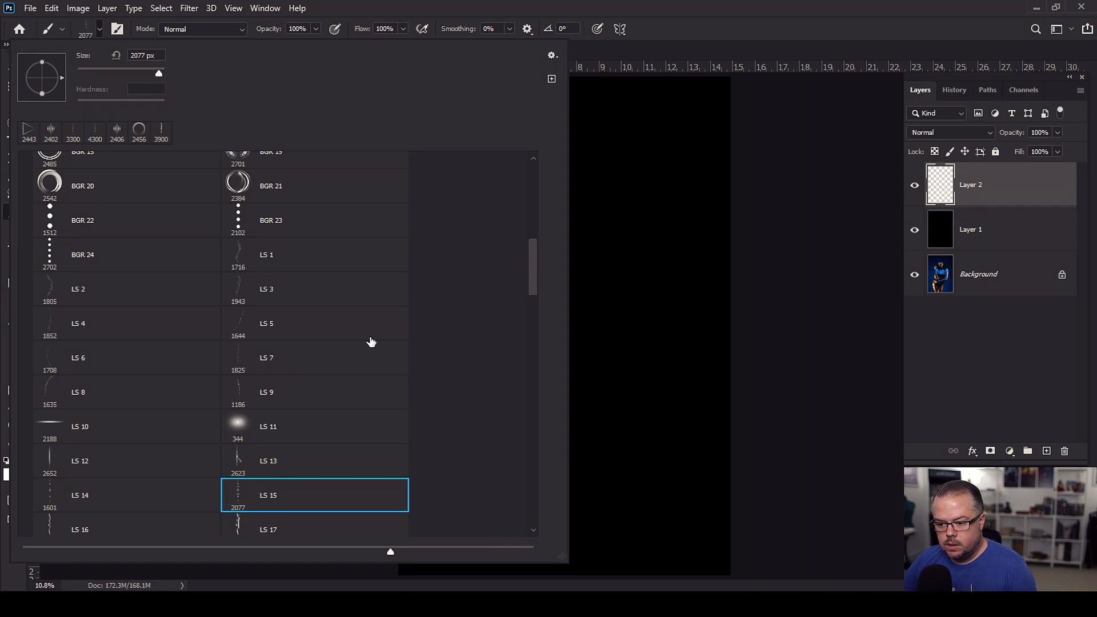
click(723, 17)
Step: Try stamping the LS 15 brush at 3600 px near the canvas centre, and undo back to before Layer 1's black fill
click(547, 342)
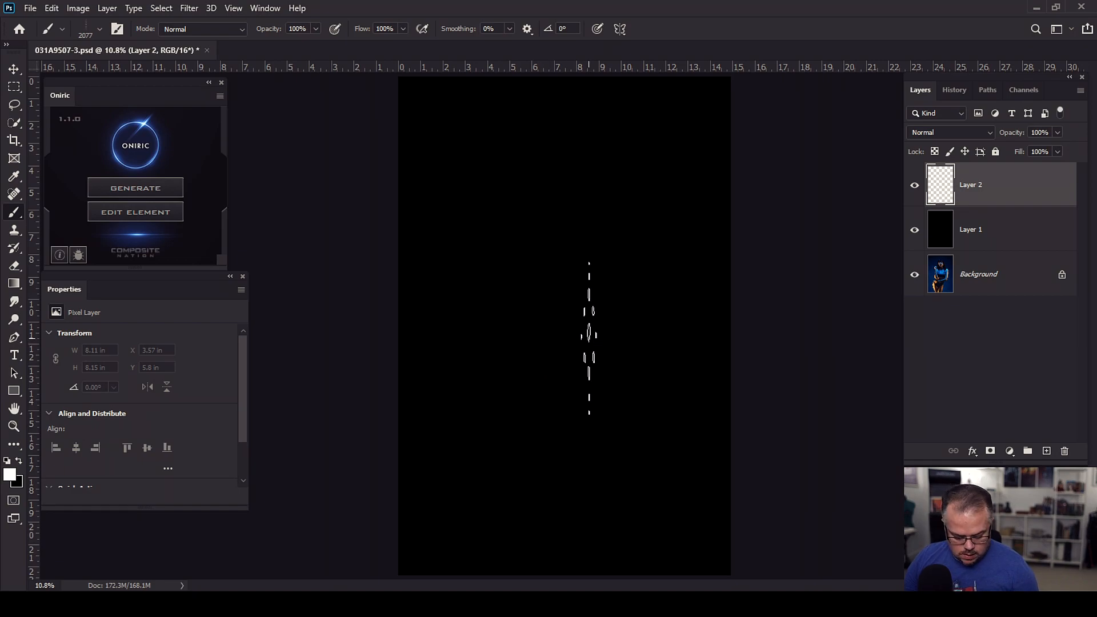
key(bracketright)
key(bracketright)
key(bracketright)
key(bracketright)
key(bracketright)
key(bracketright)
key(bracketright)
key(bracketright)
key(bracketright)
key(bracketright)
key(bracketright)
key(bracketright)
key(bracketright)
key(bracketright)
key(bracketright)
key(bracketright)
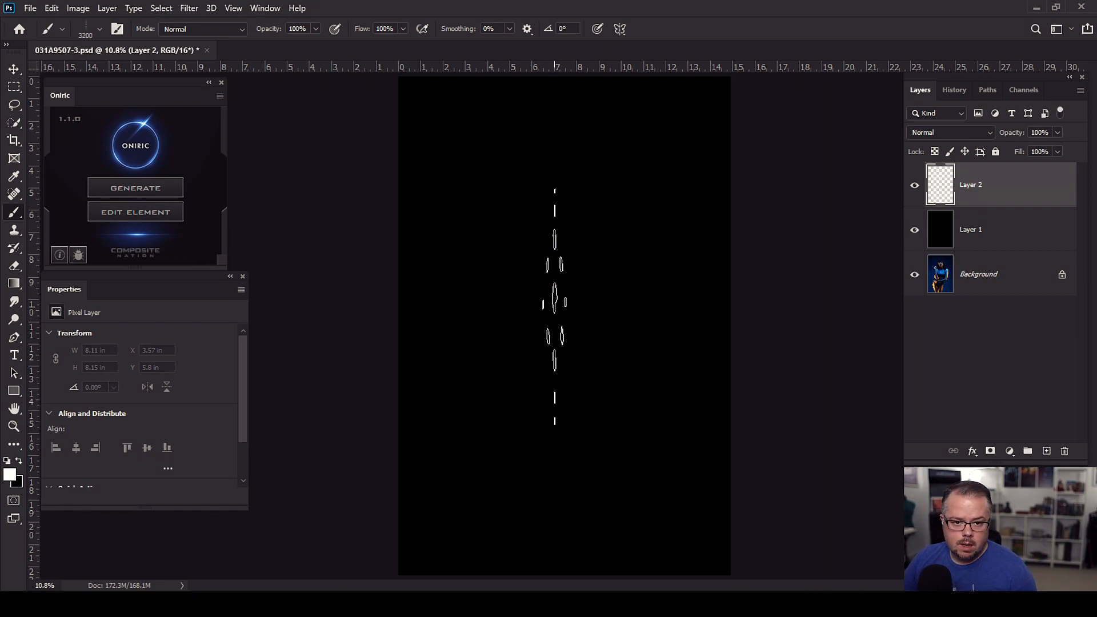
click(559, 300)
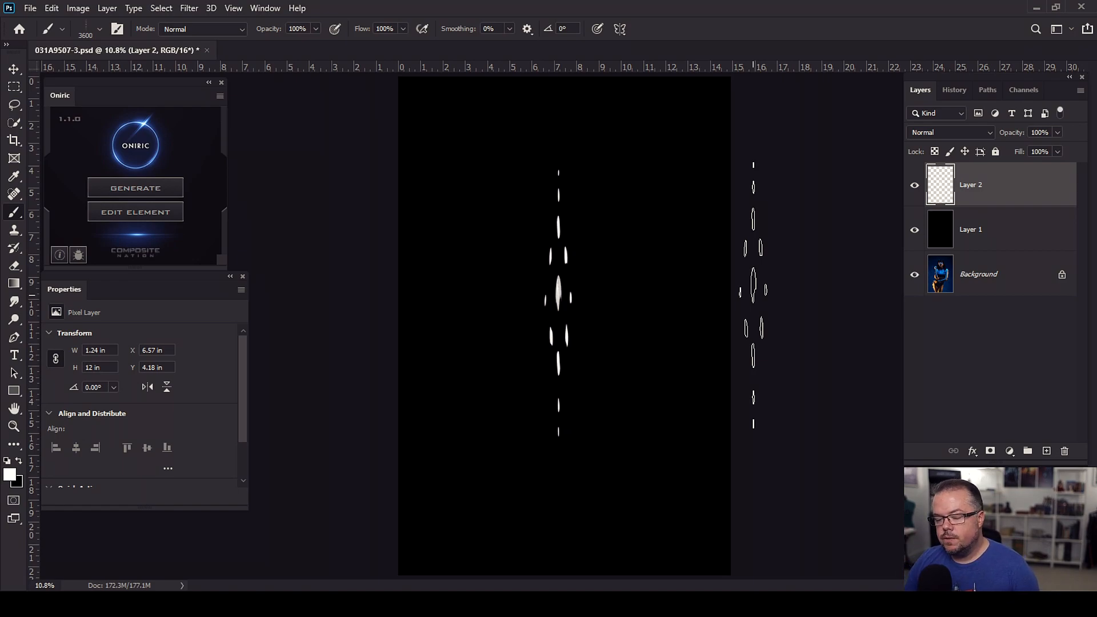
key(ctrl+z)
key(ctrl+z)
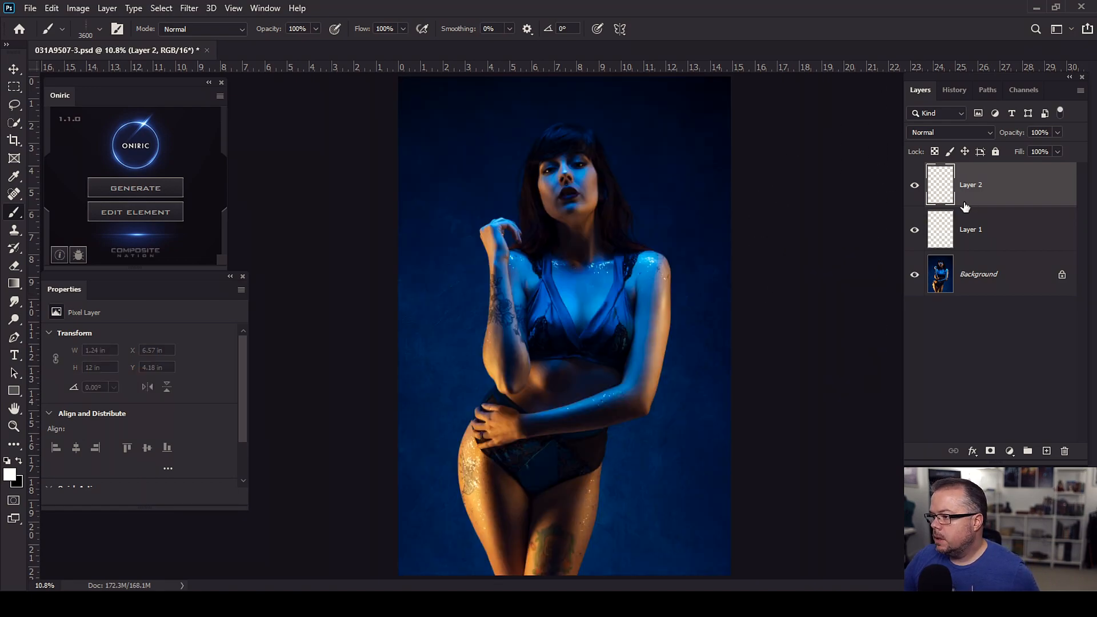
Step: Fill Layer 1 with black again and make Layer 2 active
click(1015, 240)
key(x)
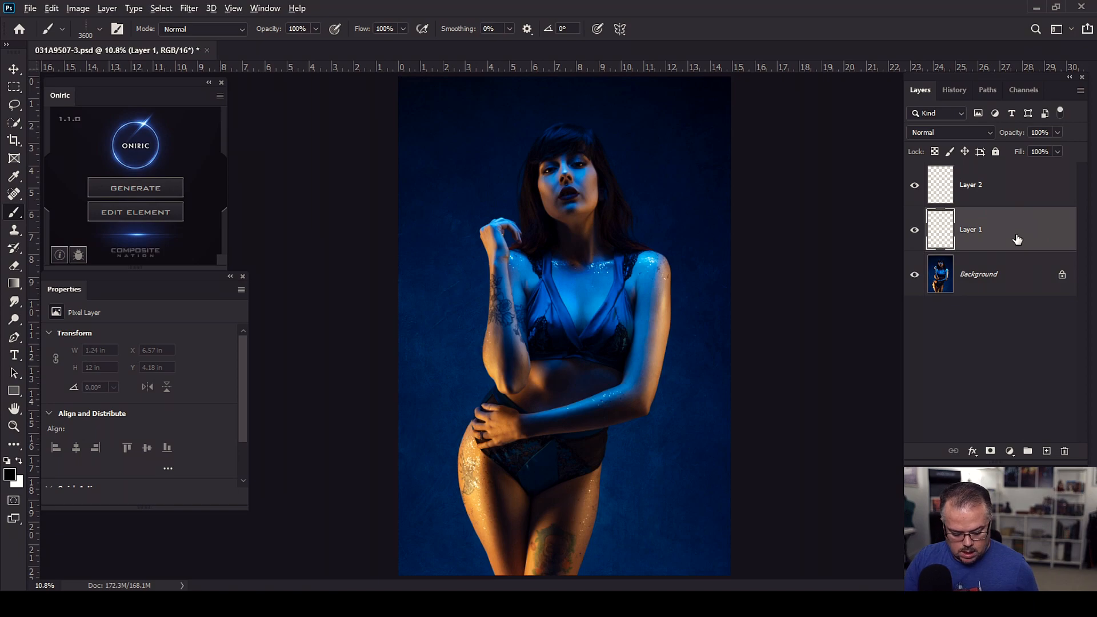
key(alt+BackSpace)
click(1035, 189)
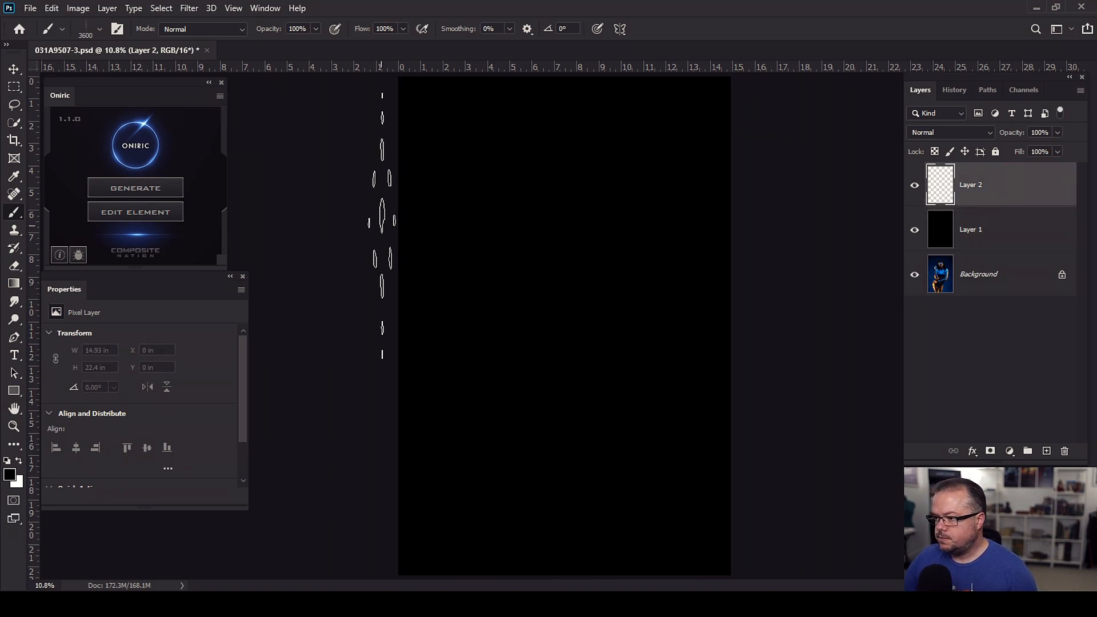
Step: Reduce the LS 15 brush to 2700 px and stamp it once in white near the centre of Layer 2
key(x)
key(bracketleft)
key(bracketleft)
key(bracketleft)
key(bracketleft)
key(bracketleft)
key(bracketleft)
key(bracketleft)
key(bracketleft)
key(bracketleft)
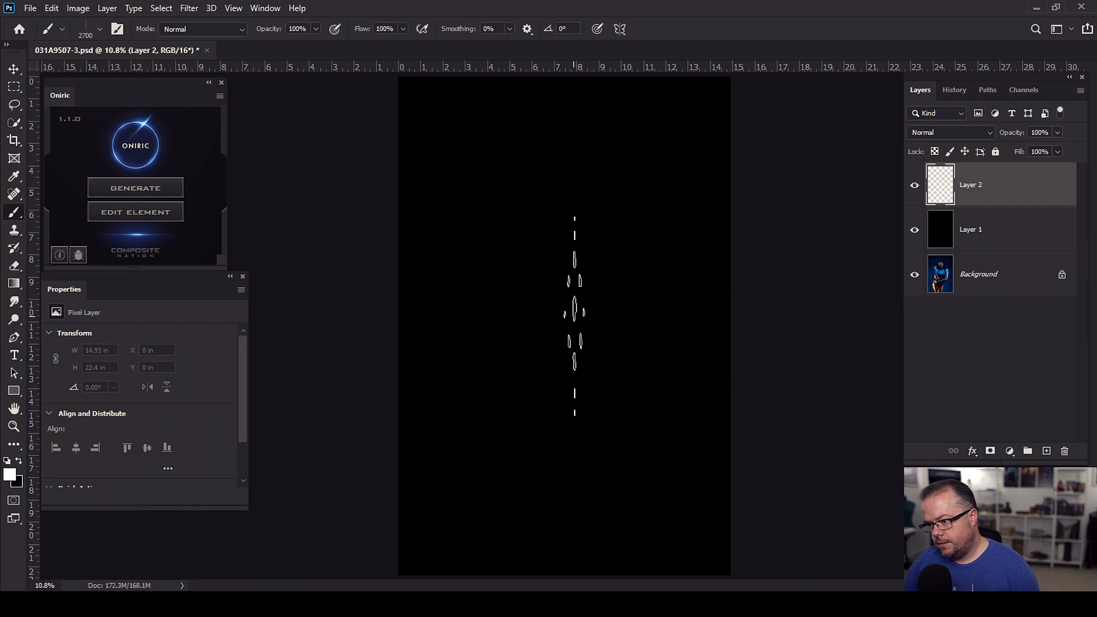
click(570, 314)
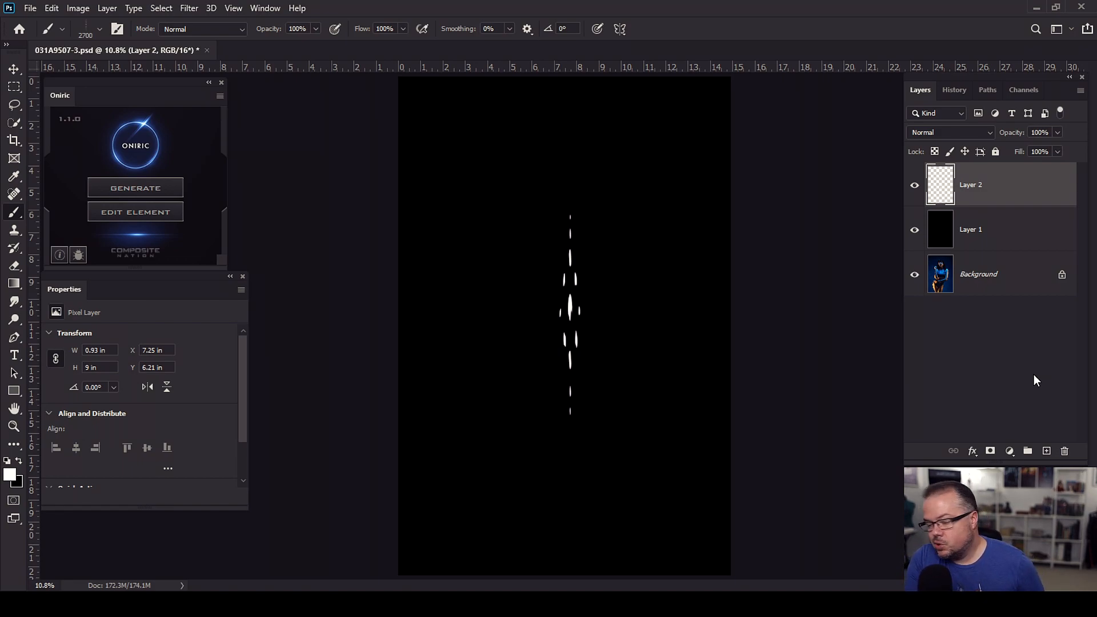
Step: Duplicate the stamped light streak on Layer 2 three times
key(ctrl+j)
key(ctrl+j)
key(ctrl+j)
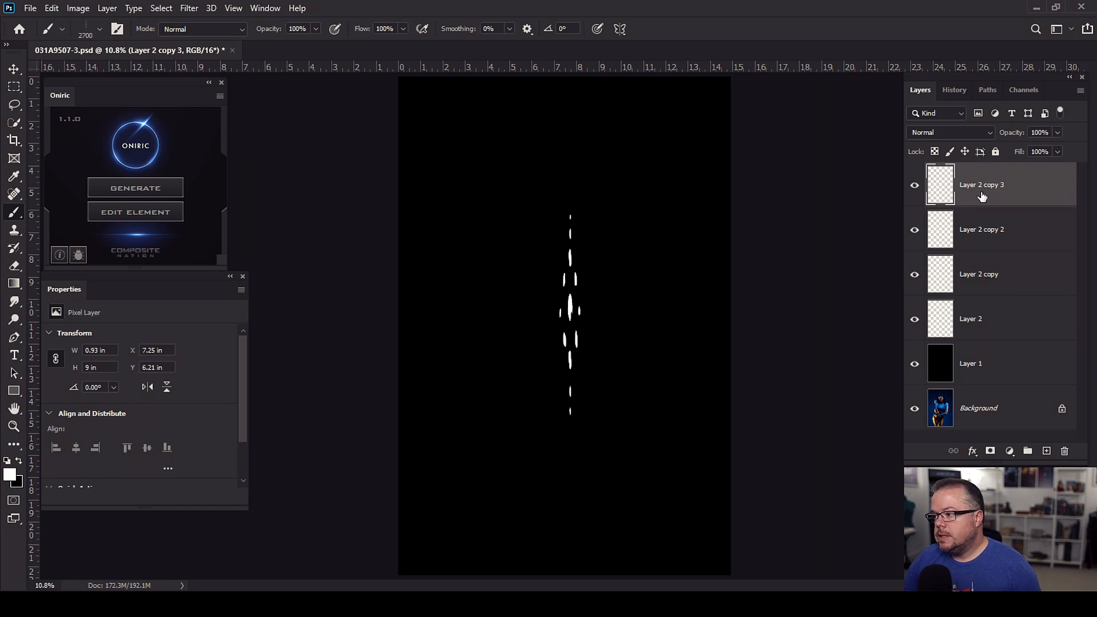
Step: Apply a Motion Blur at a 90° angle with a distance of 2000 pixels to Layer 2 copy 3
click(188, 8)
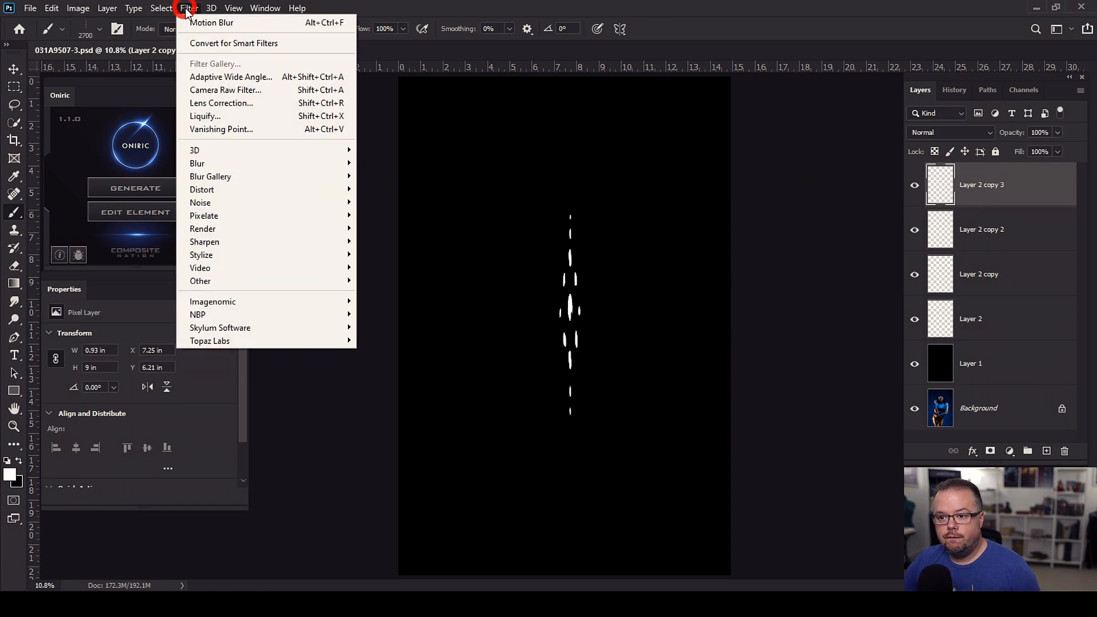
mouse_move(233, 164)
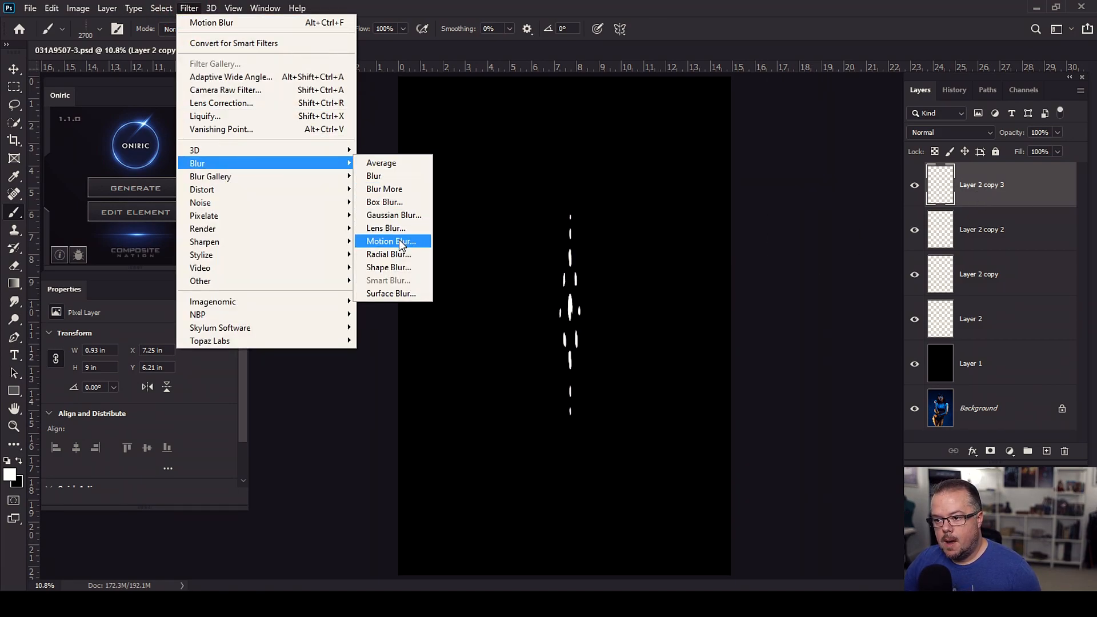
click(399, 240)
key(Tab)
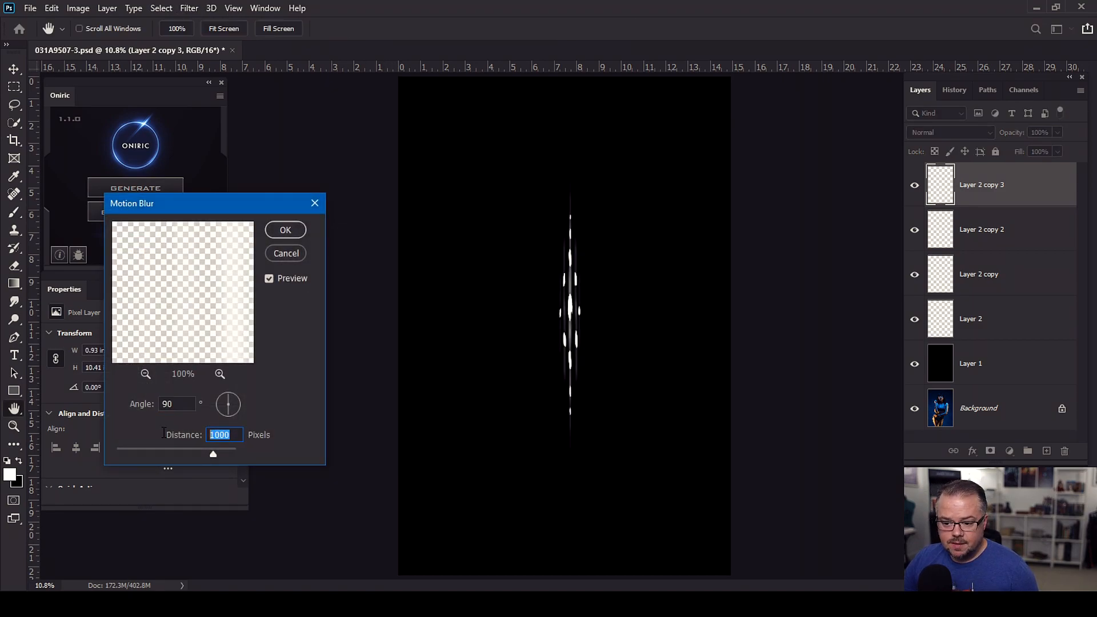
text(2000)
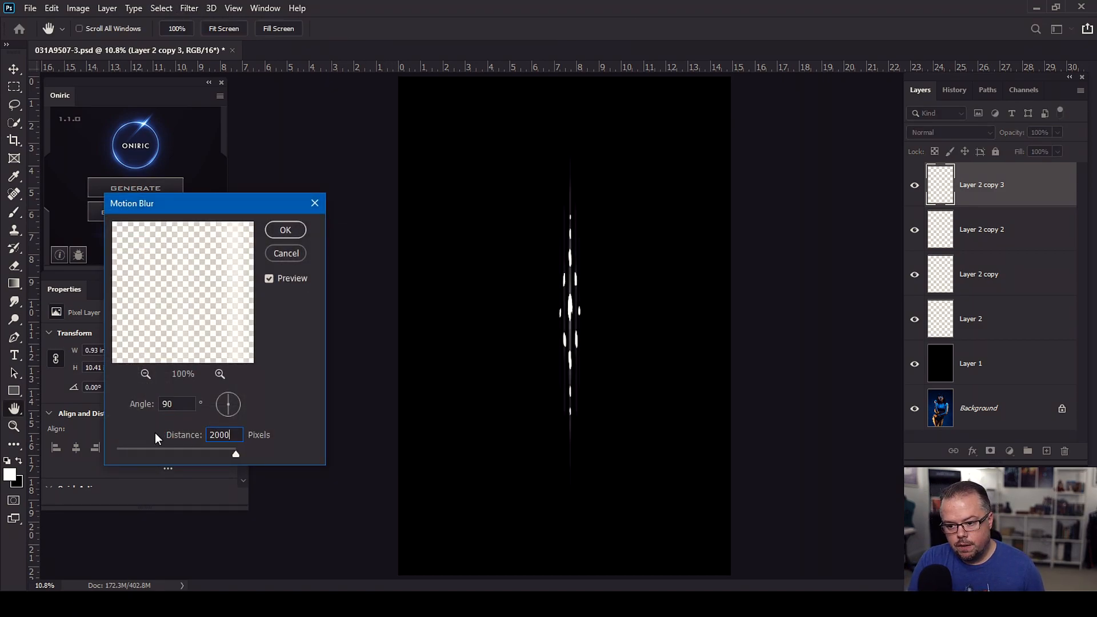
key(Return)
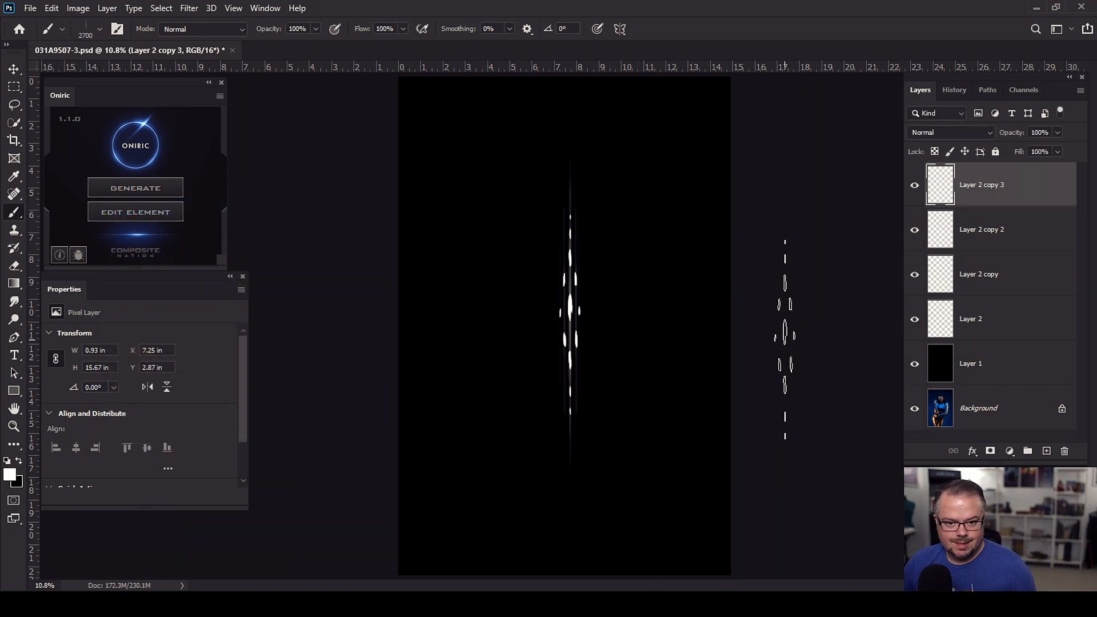
Step: Apply a Motion Blur at a 90° angle with a distance of 1500 pixels to Layer 2 copy 2
click(1018, 231)
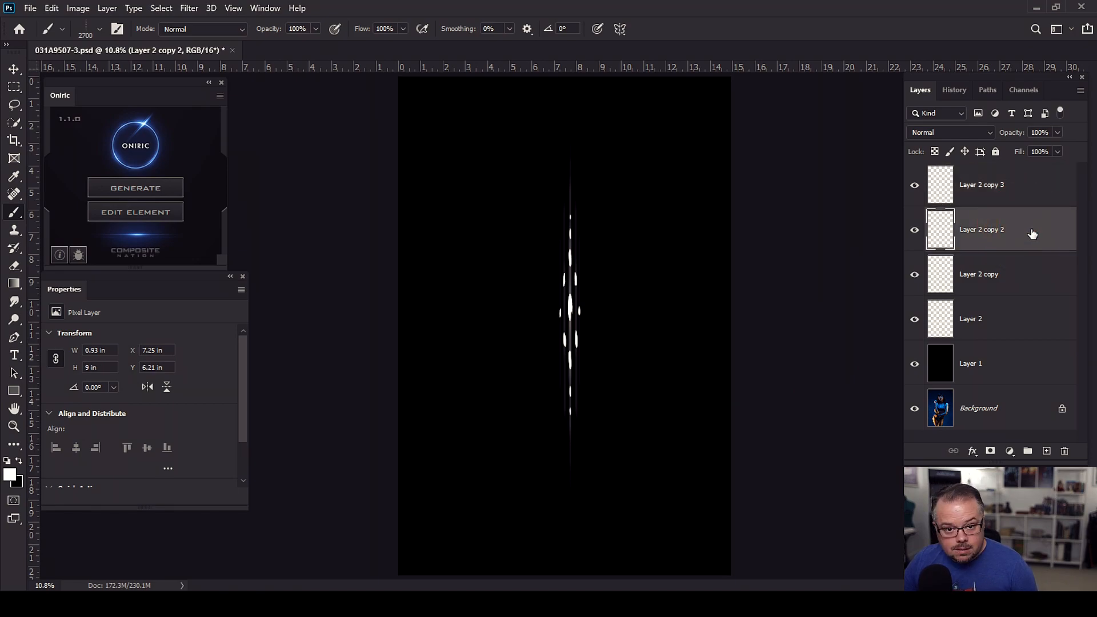
click(187, 9)
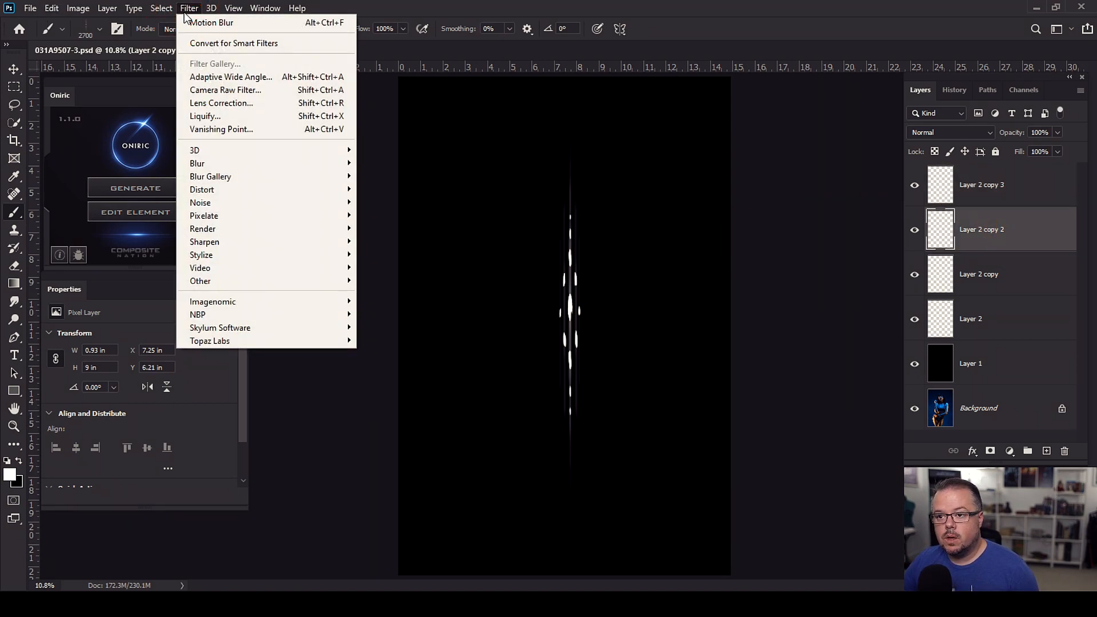
mouse_move(272, 164)
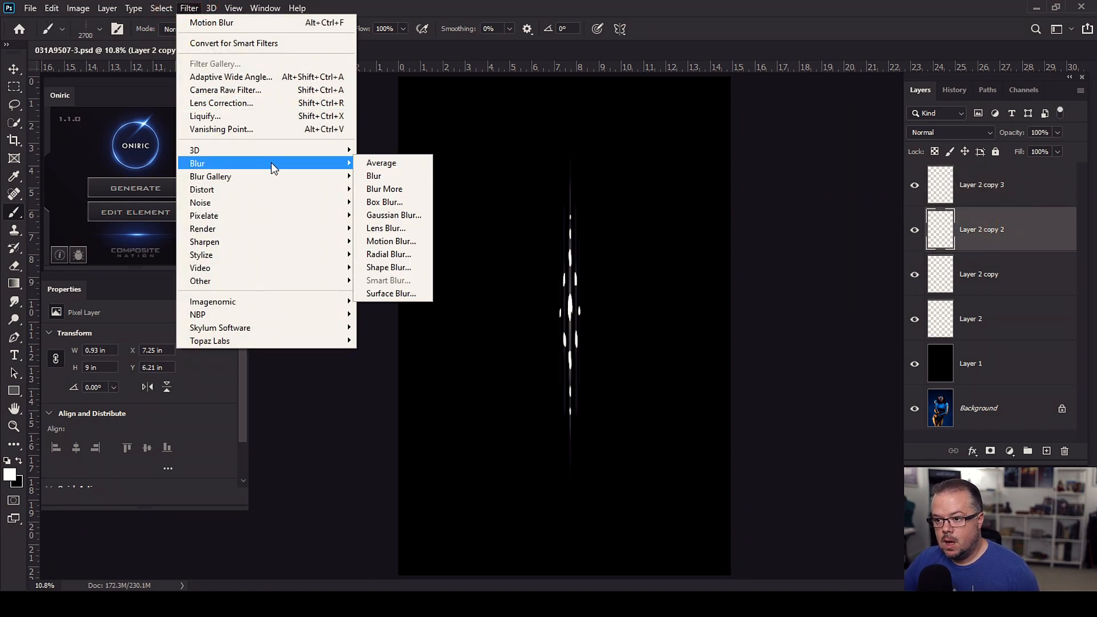
click(410, 241)
click(187, 436)
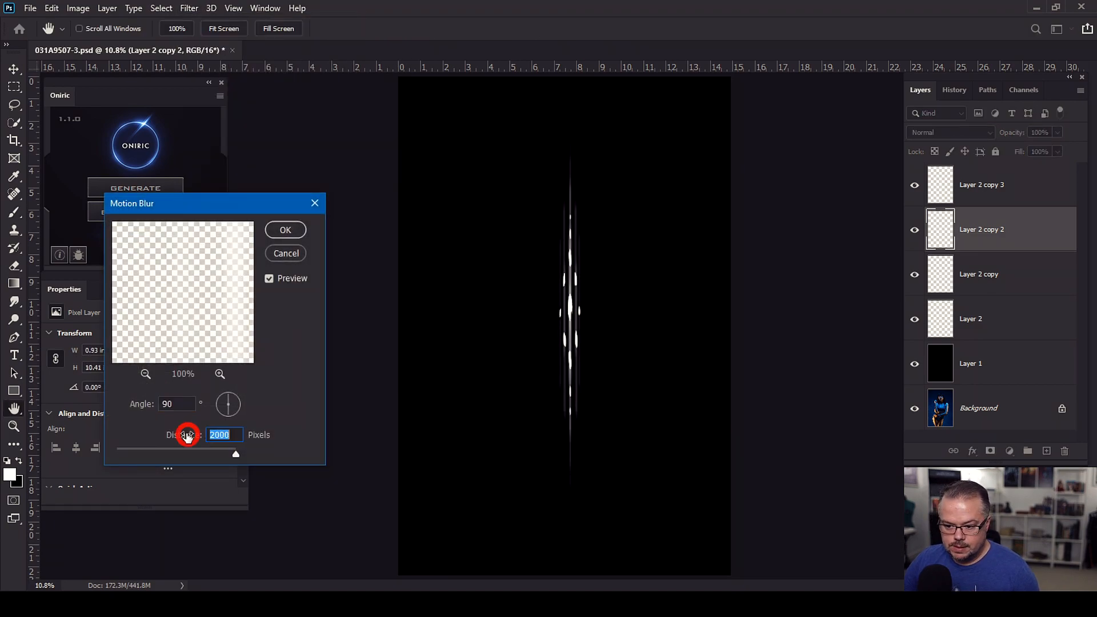
text(1500)
key(Return)
key(b)
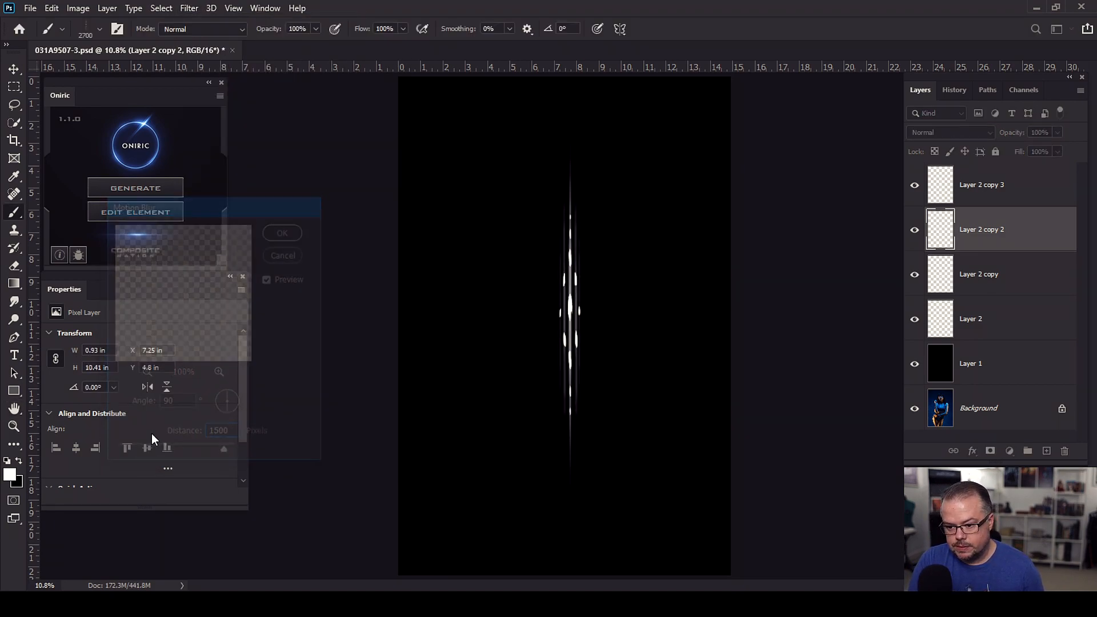
Step: Apply a Motion Blur at a 90° angle with a distance of 1000 pixels to Layer 2 copy
click(978, 274)
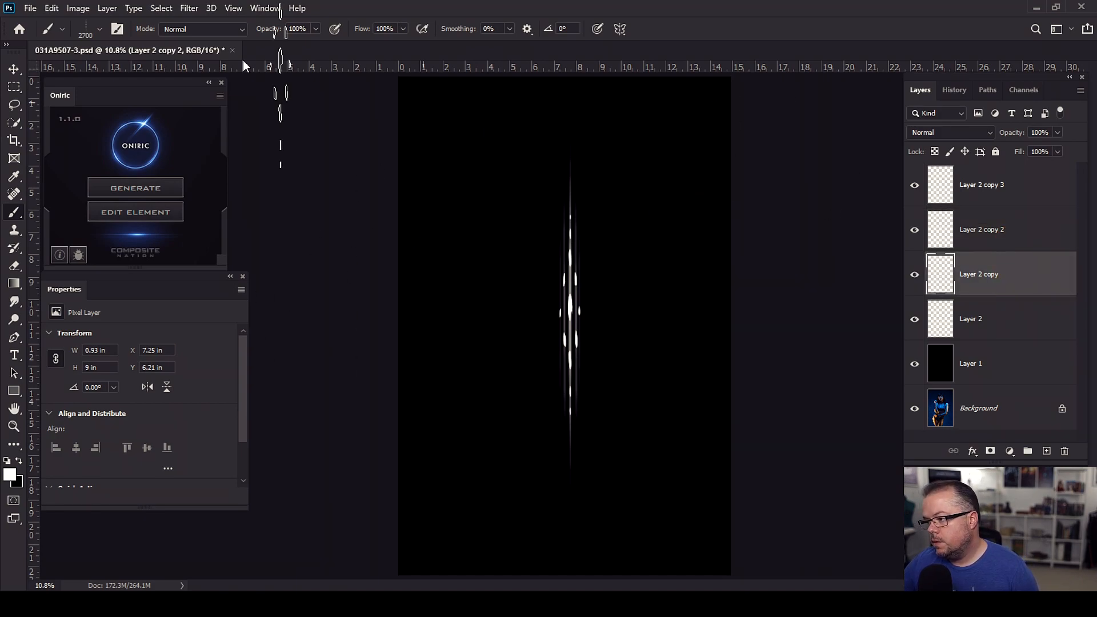
click(189, 8)
mouse_move(248, 164)
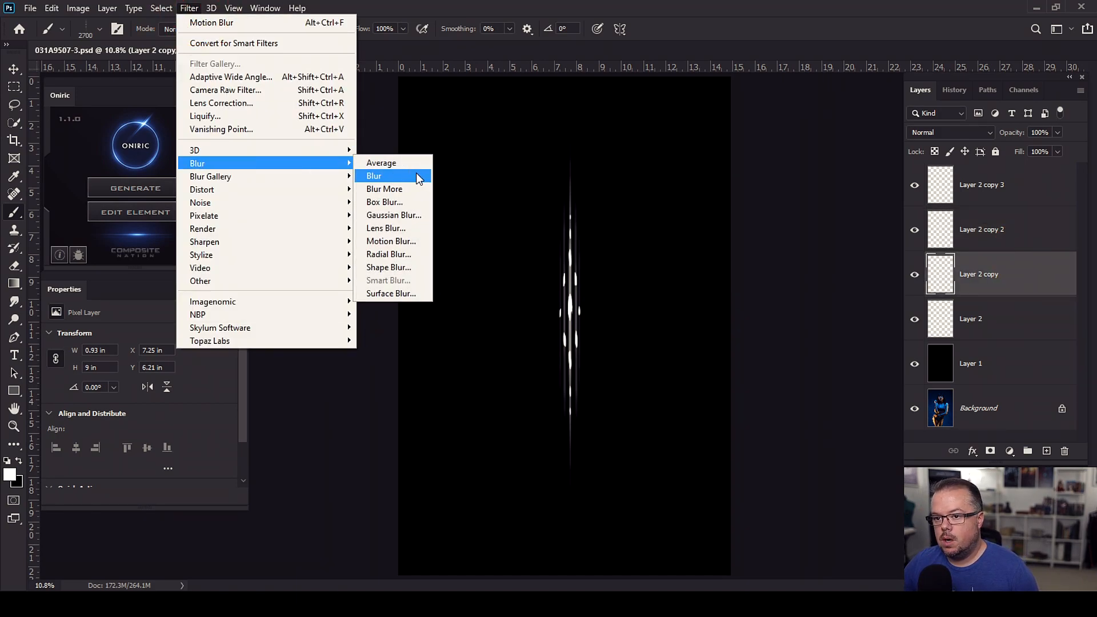
click(392, 241)
key(Tab)
text(1000)
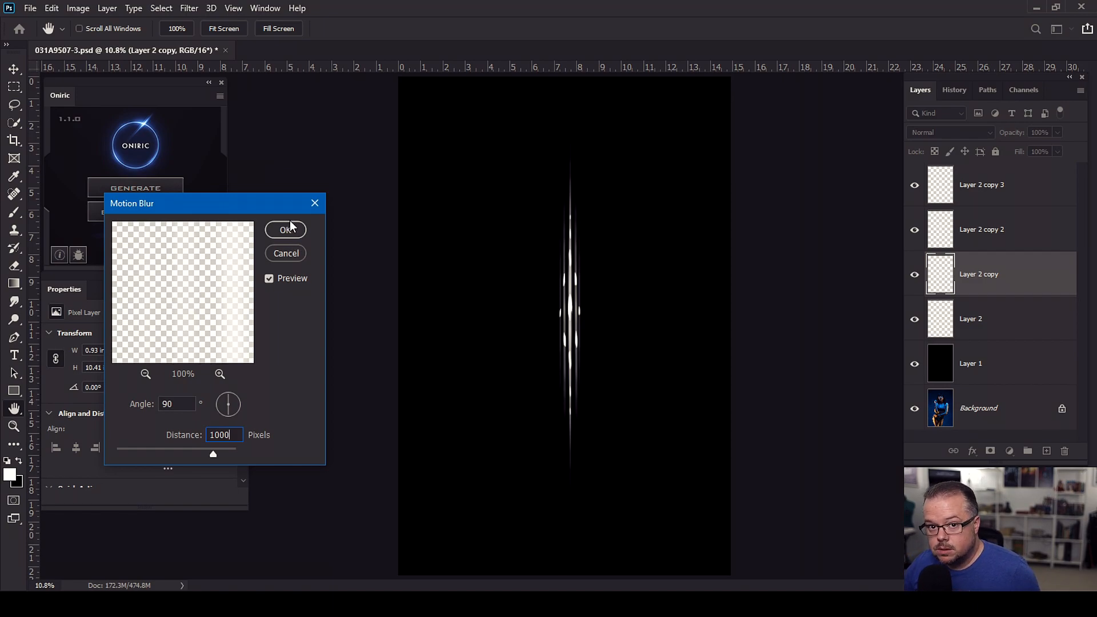
click(285, 228)
key(b)
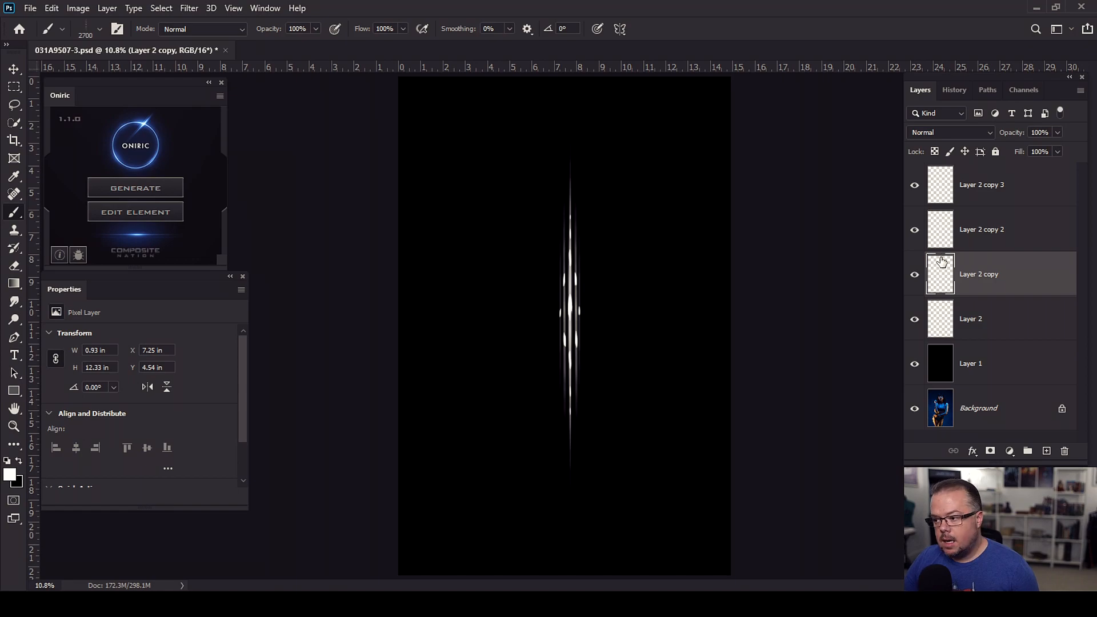
Step: Add an Outer Glow to Layer 2 in a saturated orange with a hue of about 31°
click(991, 326)
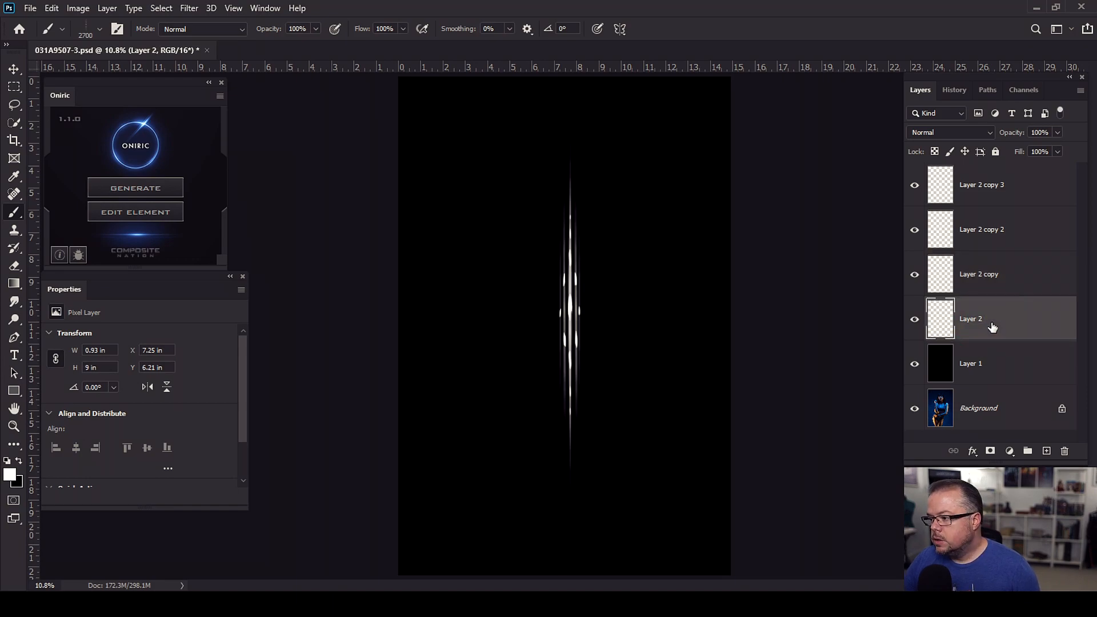
click(974, 451)
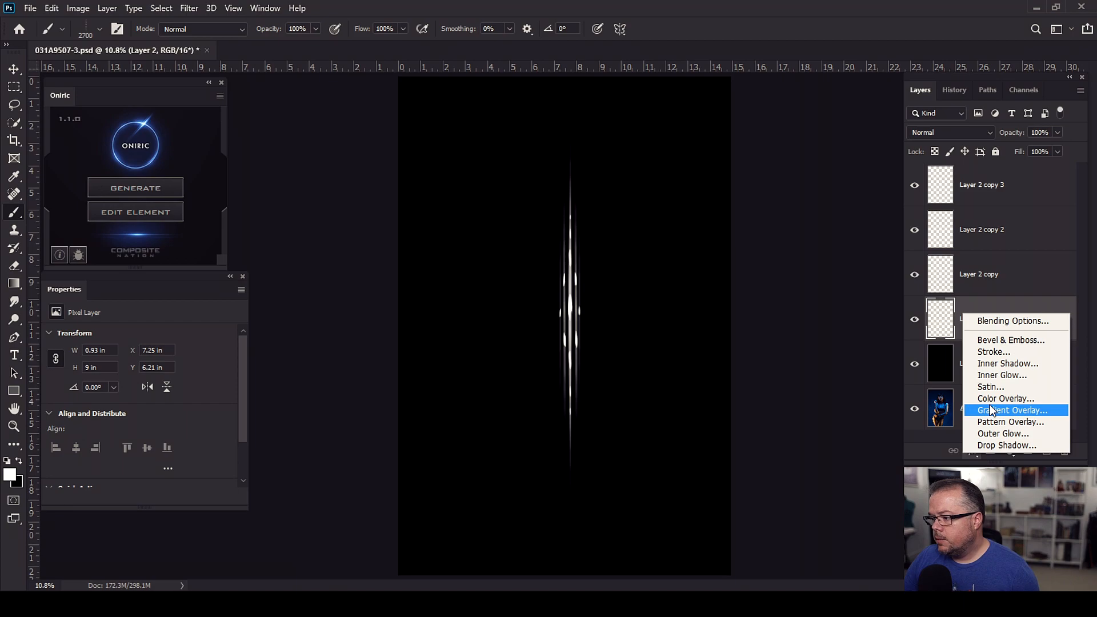
click(984, 433)
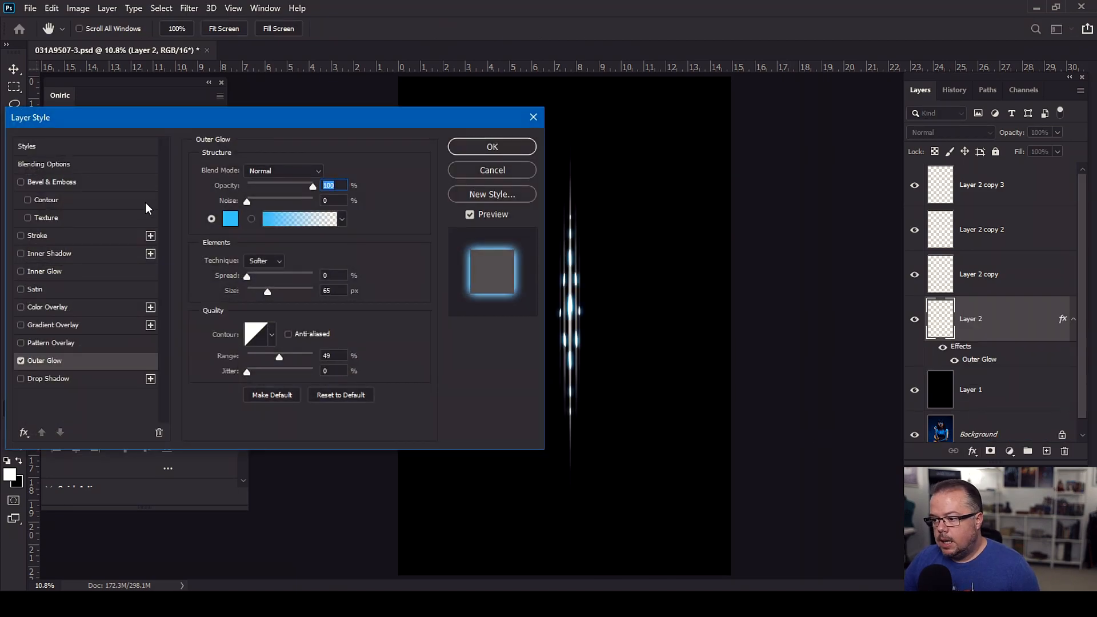
click(230, 220)
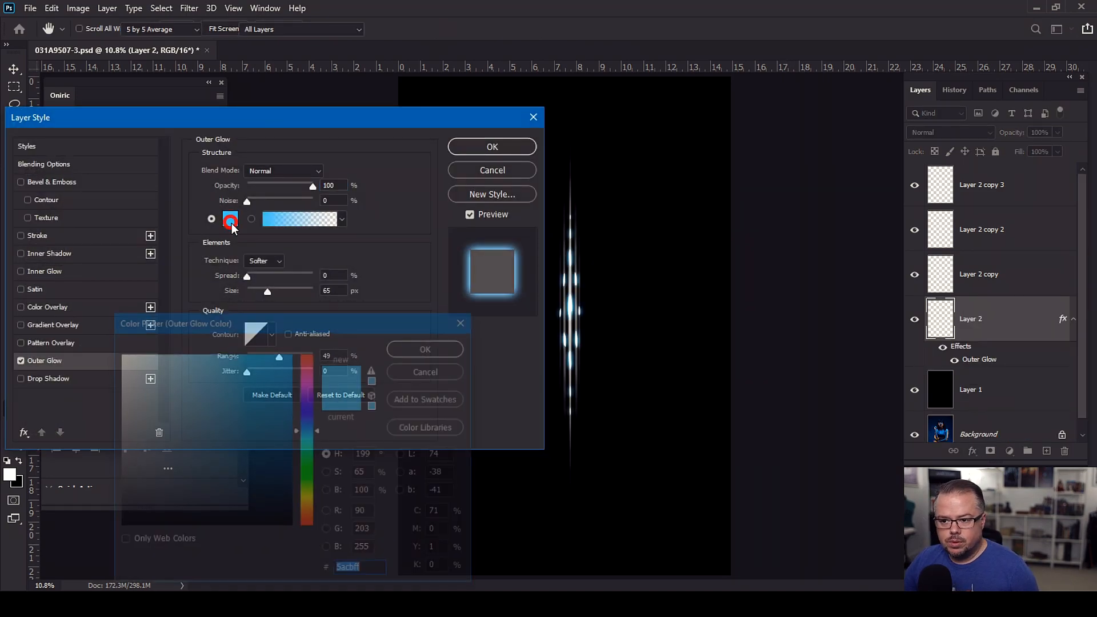
click(310, 511)
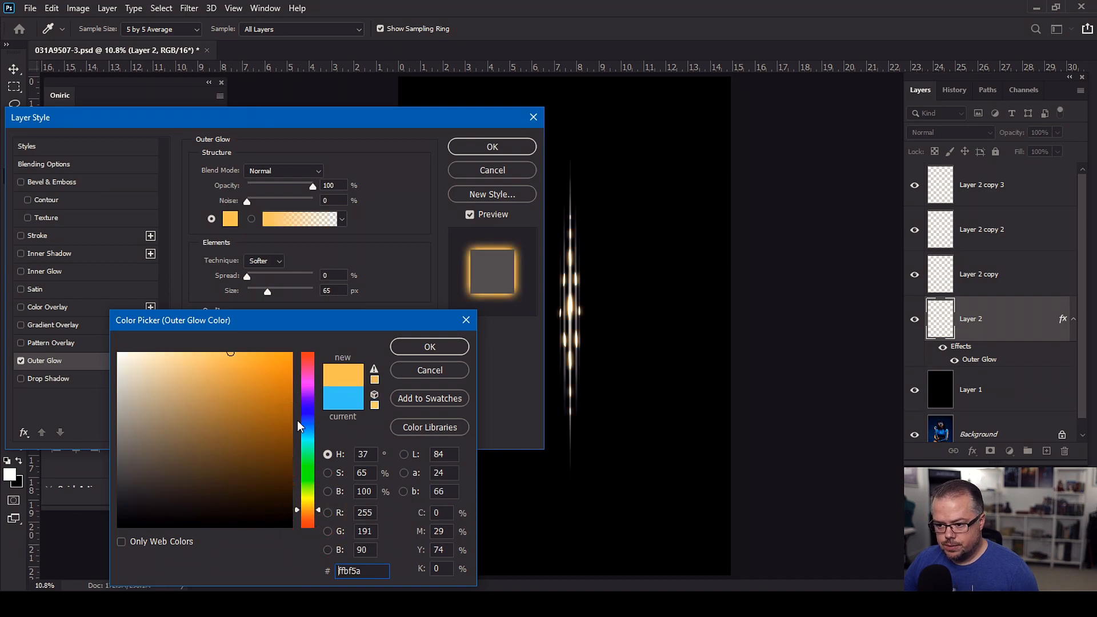
click(317, 514)
click(317, 512)
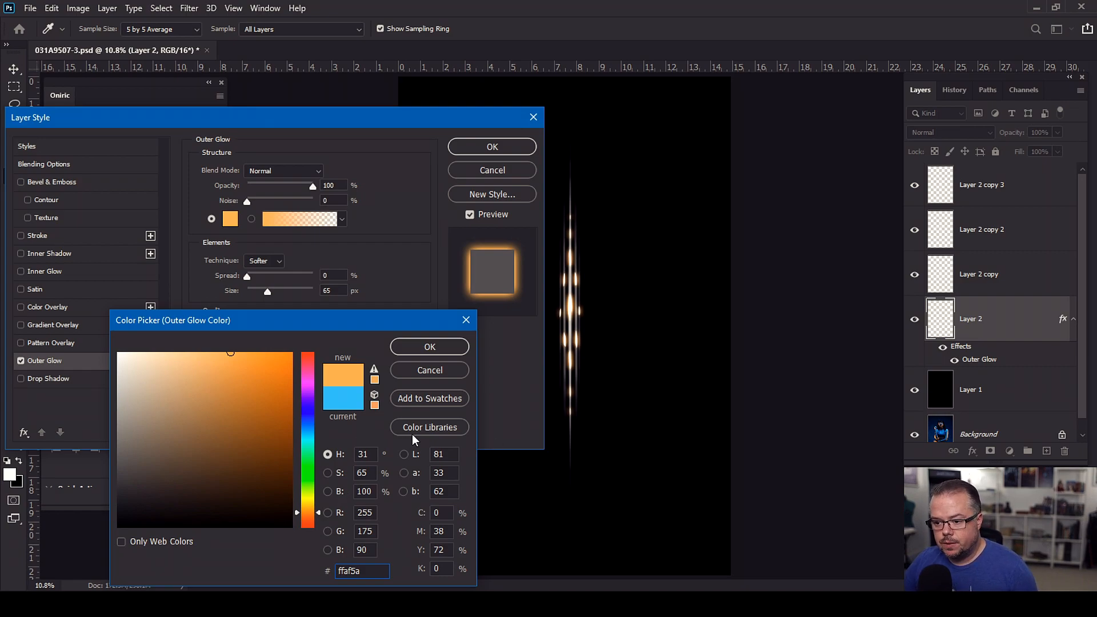
click(291, 353)
click(430, 345)
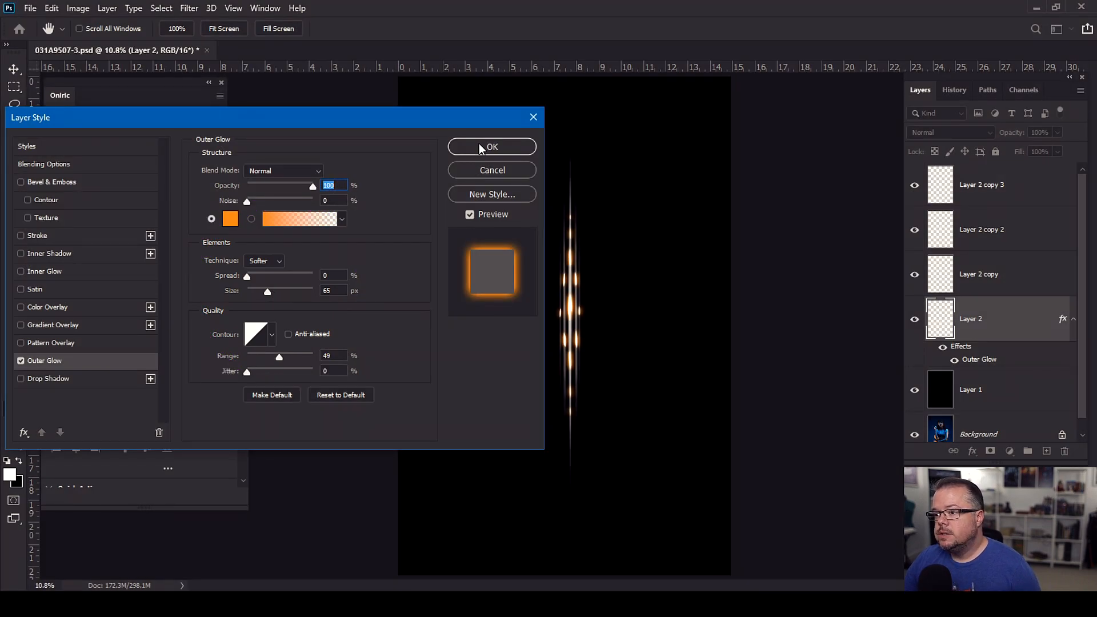
click(492, 146)
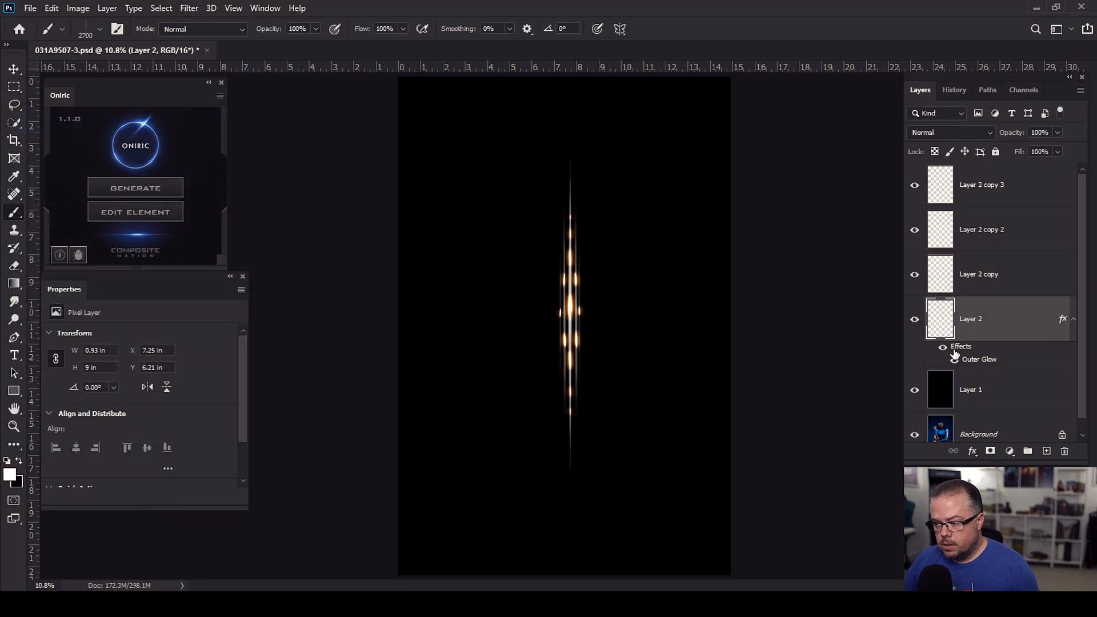
Step: Copy Layer 2's layer style and paste it onto Layer 2 copy, Layer 2 copy 2 and Layer 2 copy 3
click(1006, 324)
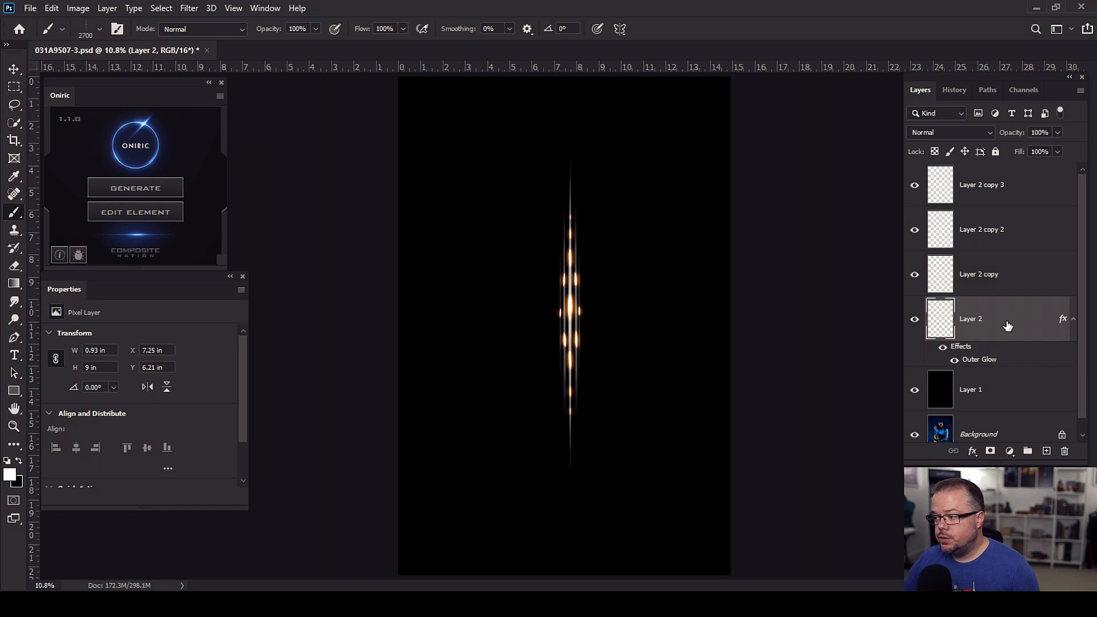
right_click(1007, 325)
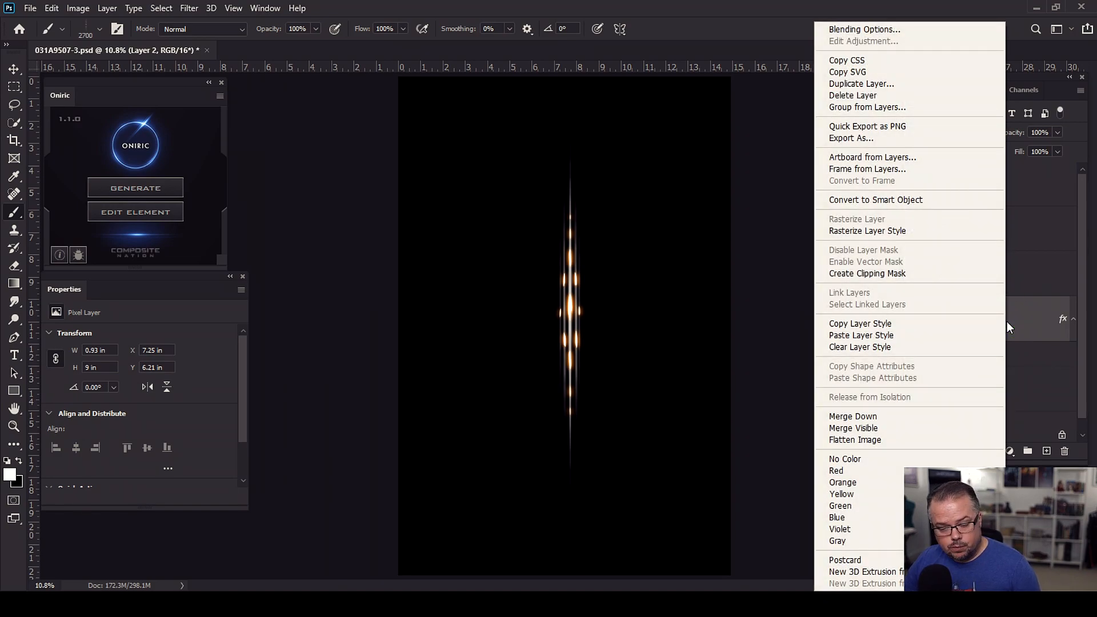
click(868, 324)
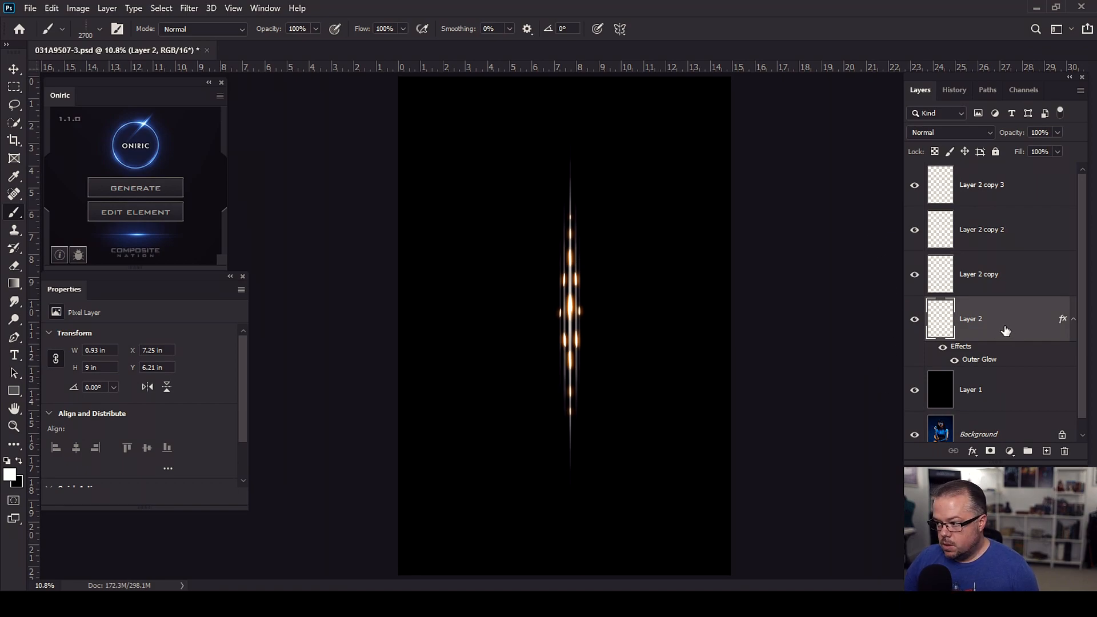
right_click(1008, 325)
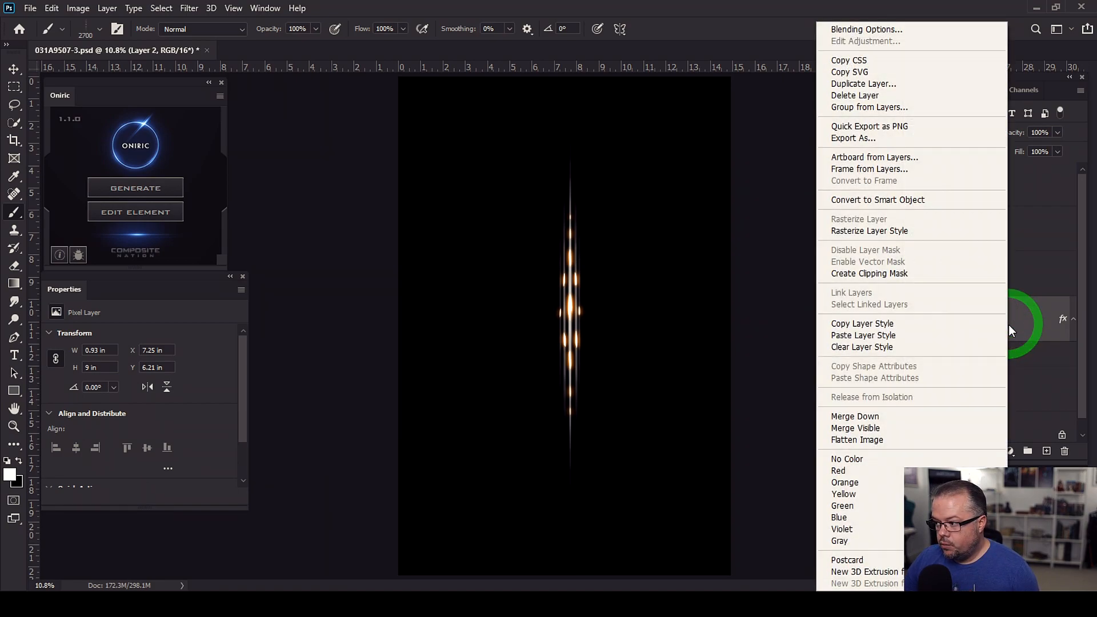
click(861, 324)
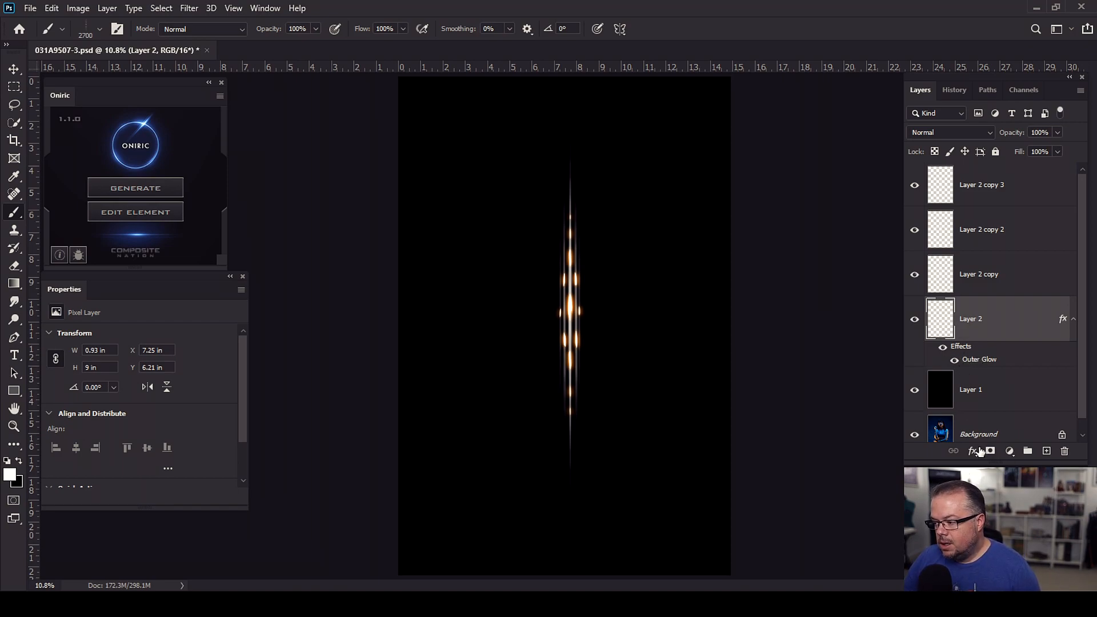
click(1005, 286)
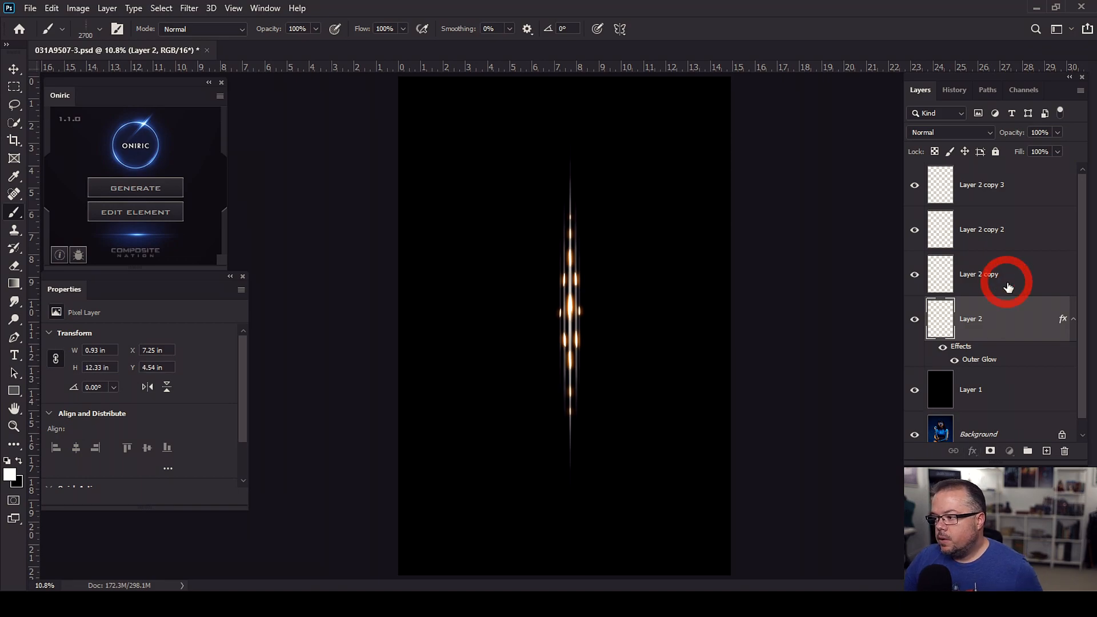
shift+click(1030, 185)
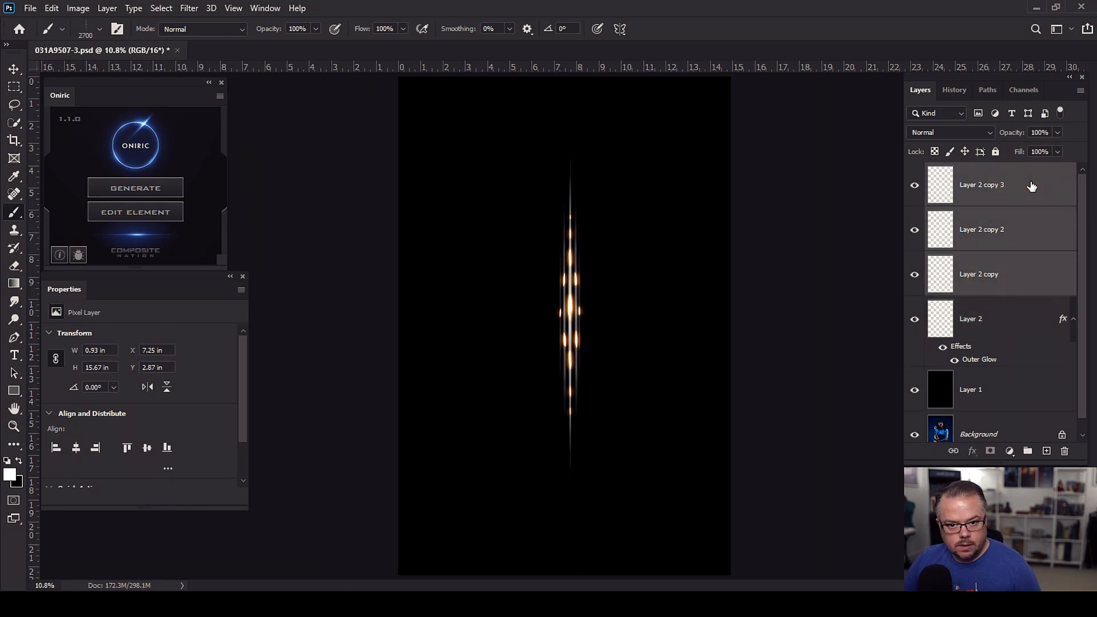
right_click(1031, 186)
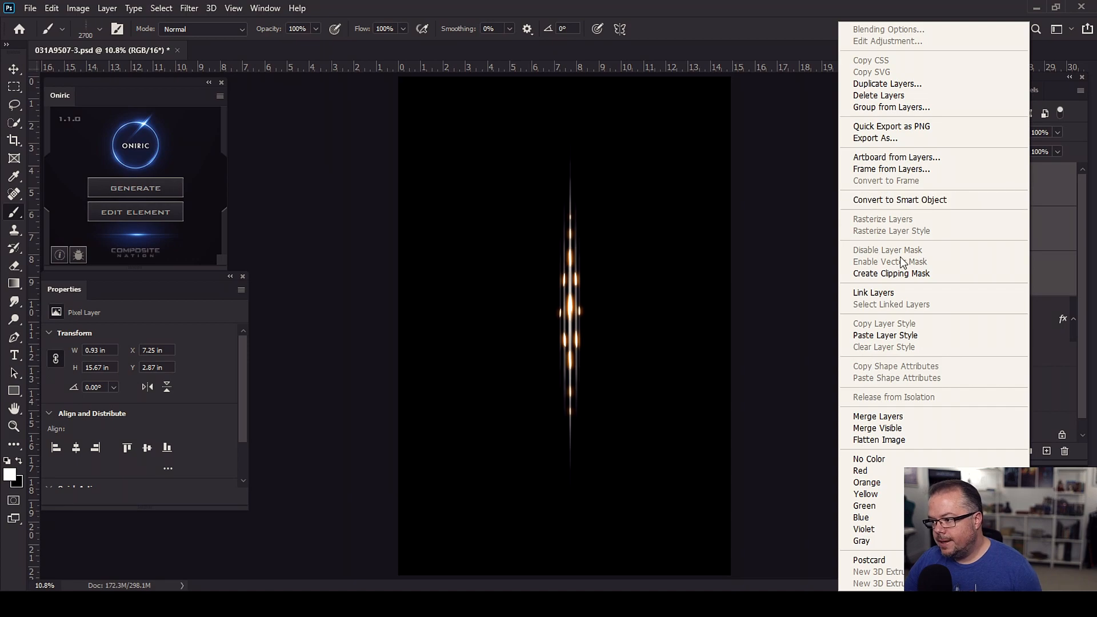
click(885, 337)
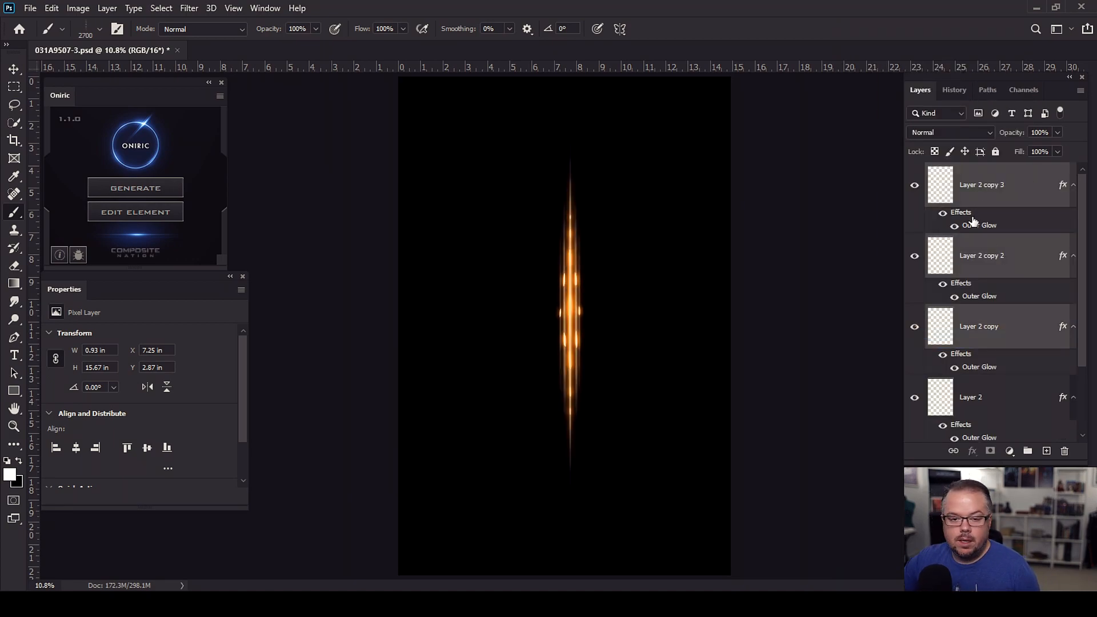
Step: Set the Outer Glow size of Layer 2 copy 3 to 147 px, keeping the spread at 0%
click(1024, 184)
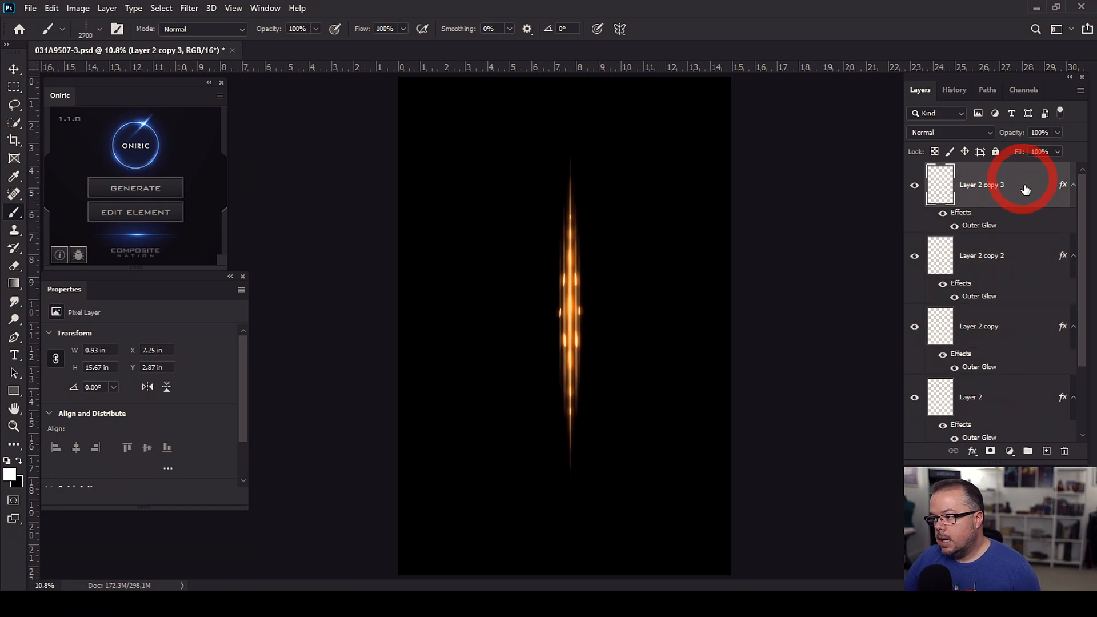
double_click(976, 227)
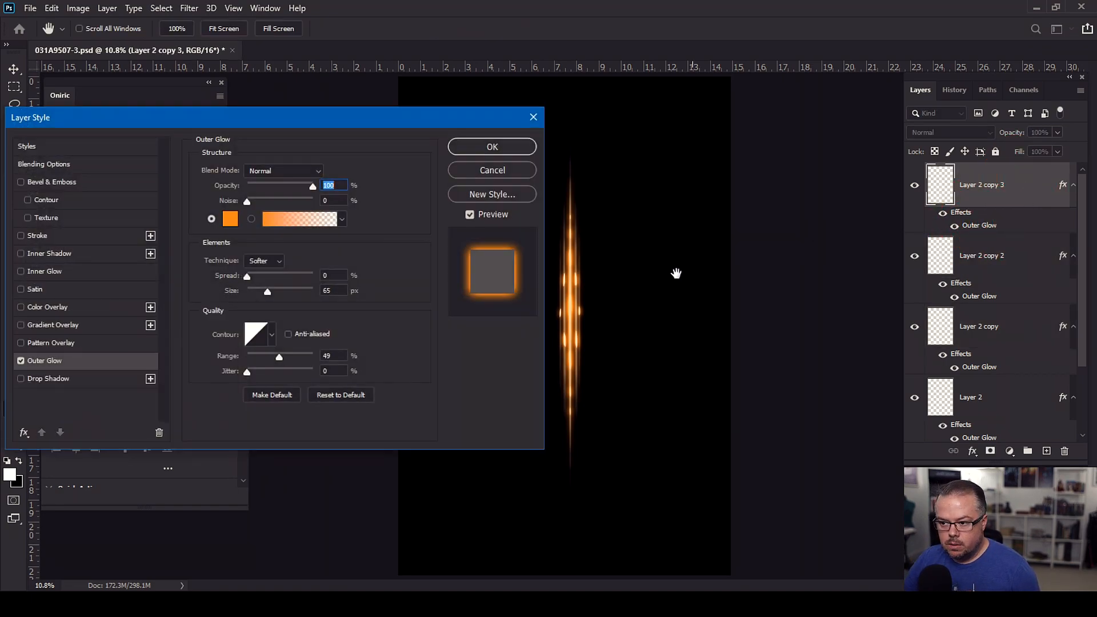
drag(265, 293, 287, 292)
click(288, 288)
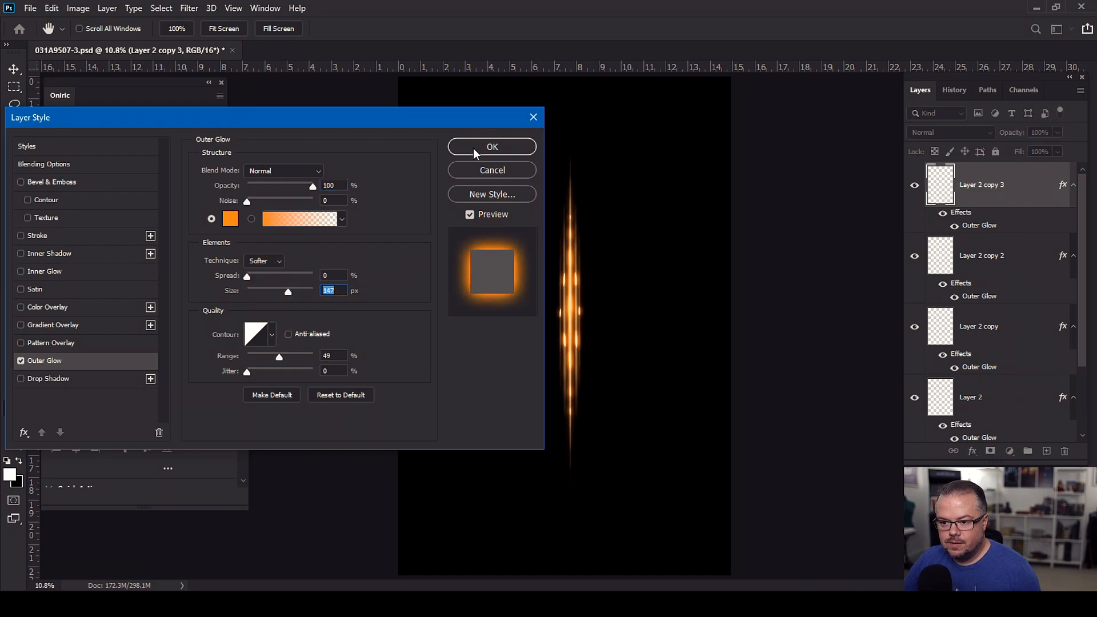
mouse_move(247, 276)
mouse_down()
mouse_move(261, 278)
mouse_move(246, 276)
mouse_up()
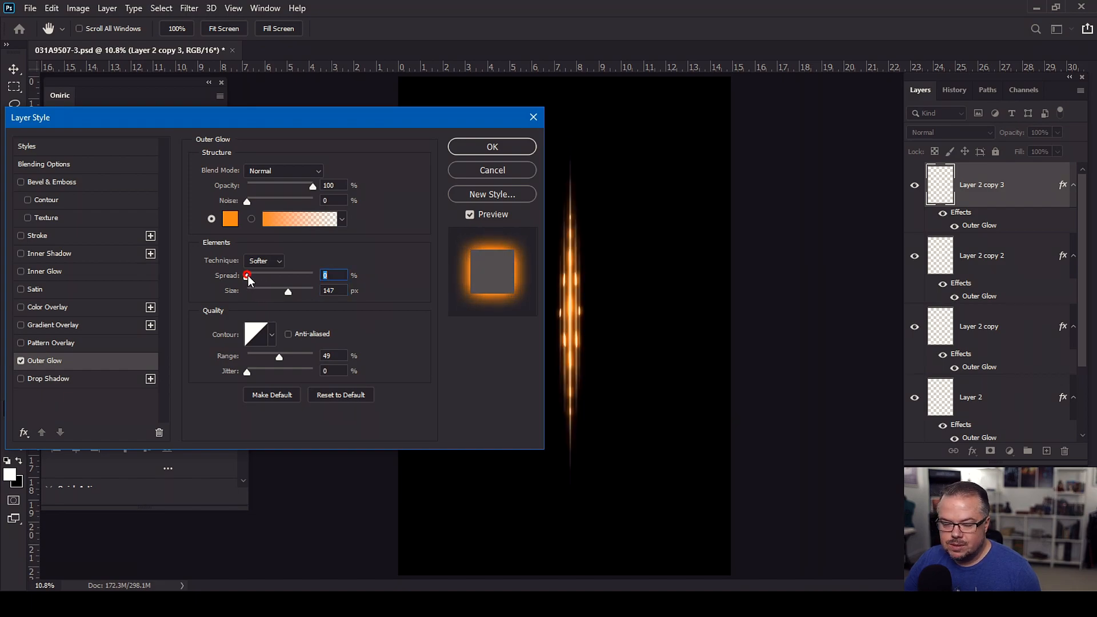
click(473, 150)
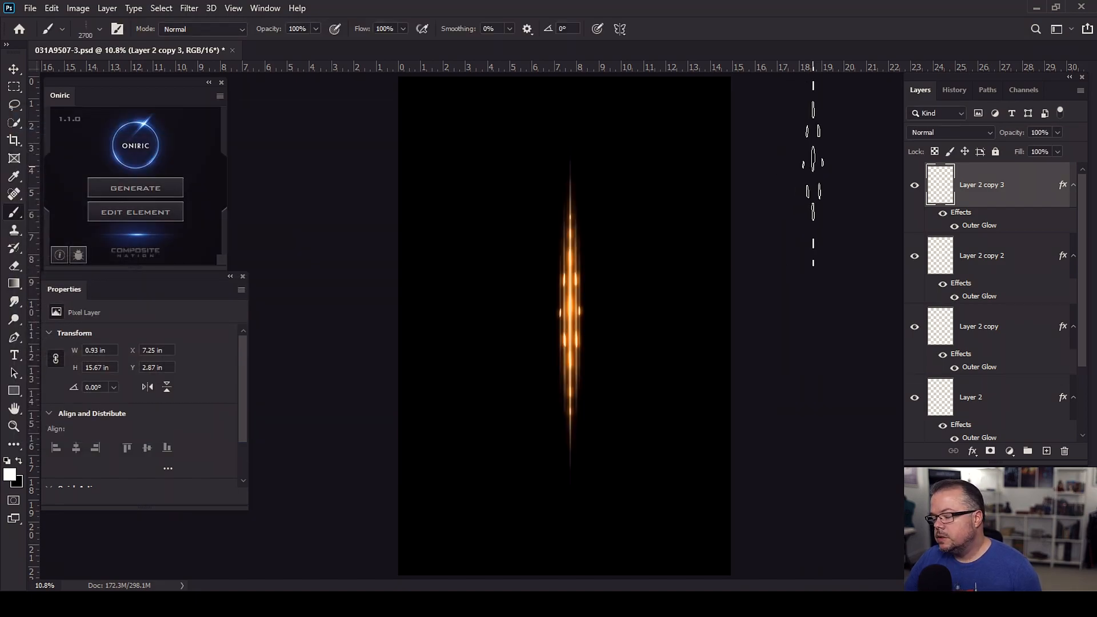
Step: Reduce the Outer Glow size of Layer 2 copy 2 to 32 px
double_click(974, 297)
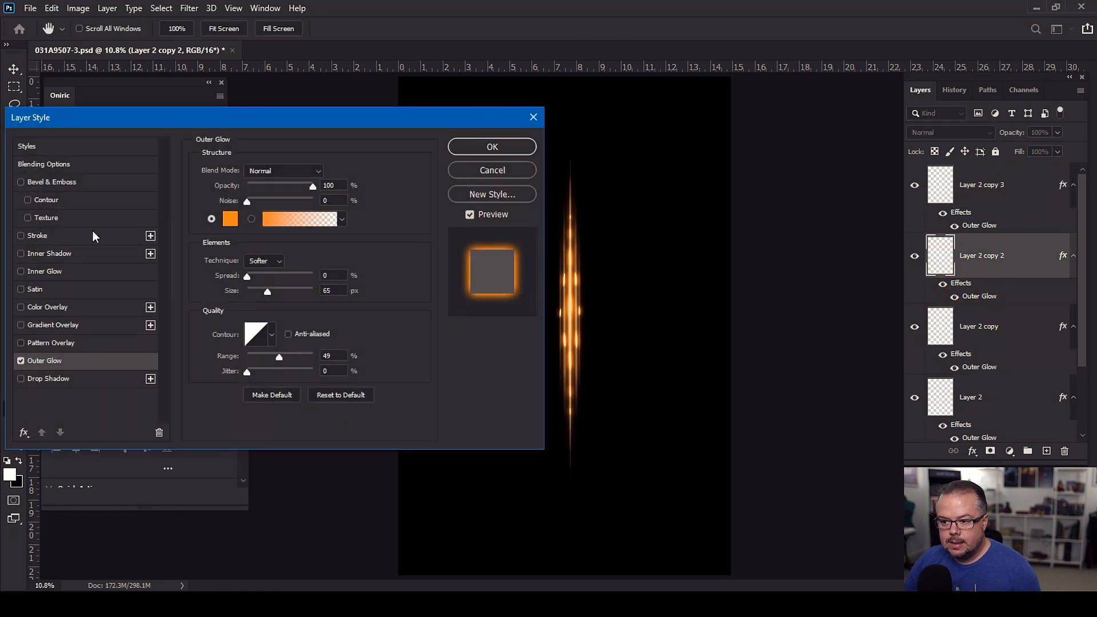
drag(268, 294, 259, 292)
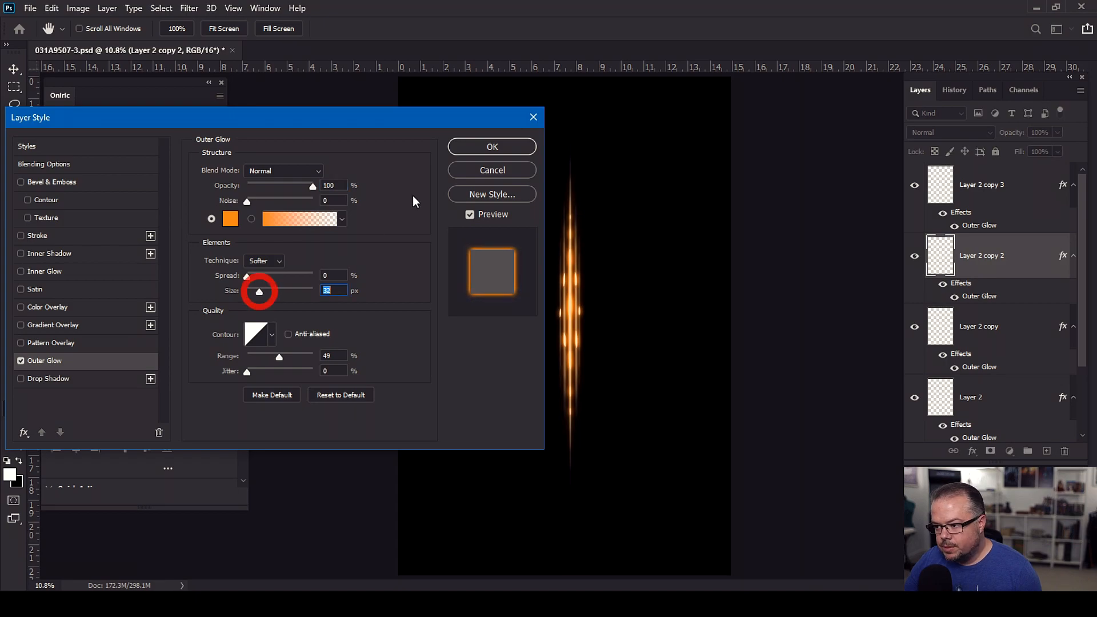
click(517, 147)
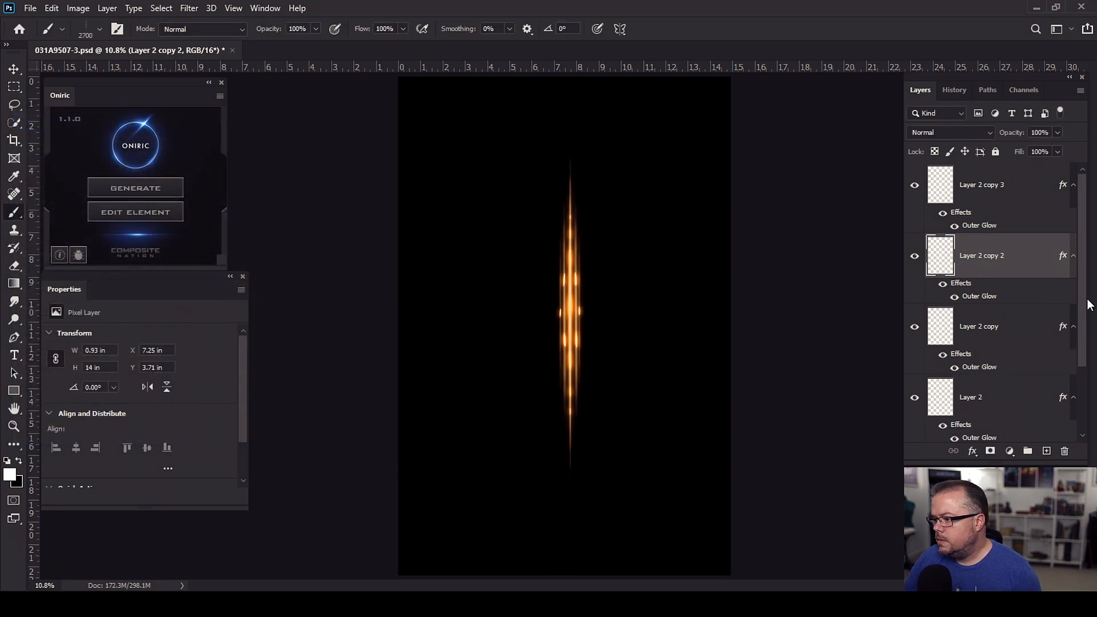
Step: Reduce the Outer Glow size of Layer 2 copy to 18 px
double_click(991, 368)
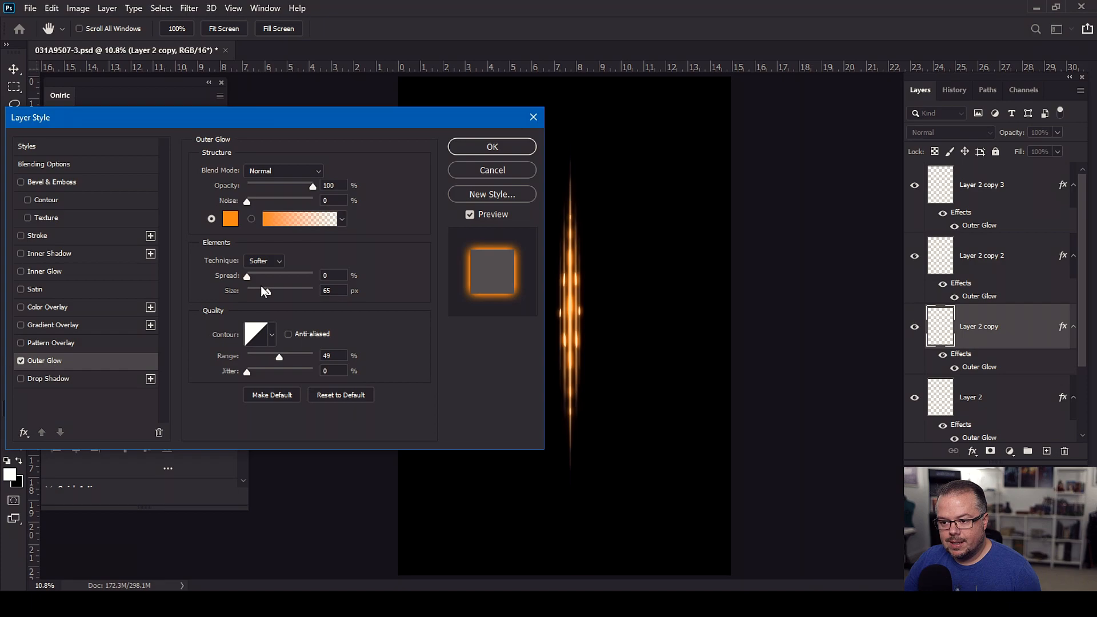
drag(269, 294, 257, 294)
click(257, 295)
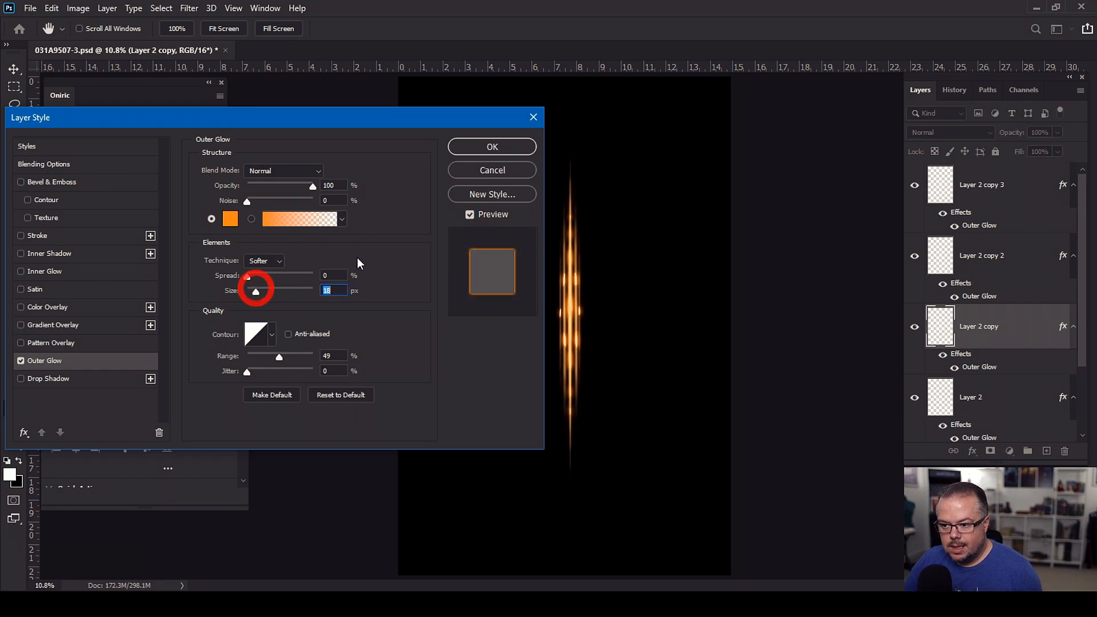
click(502, 146)
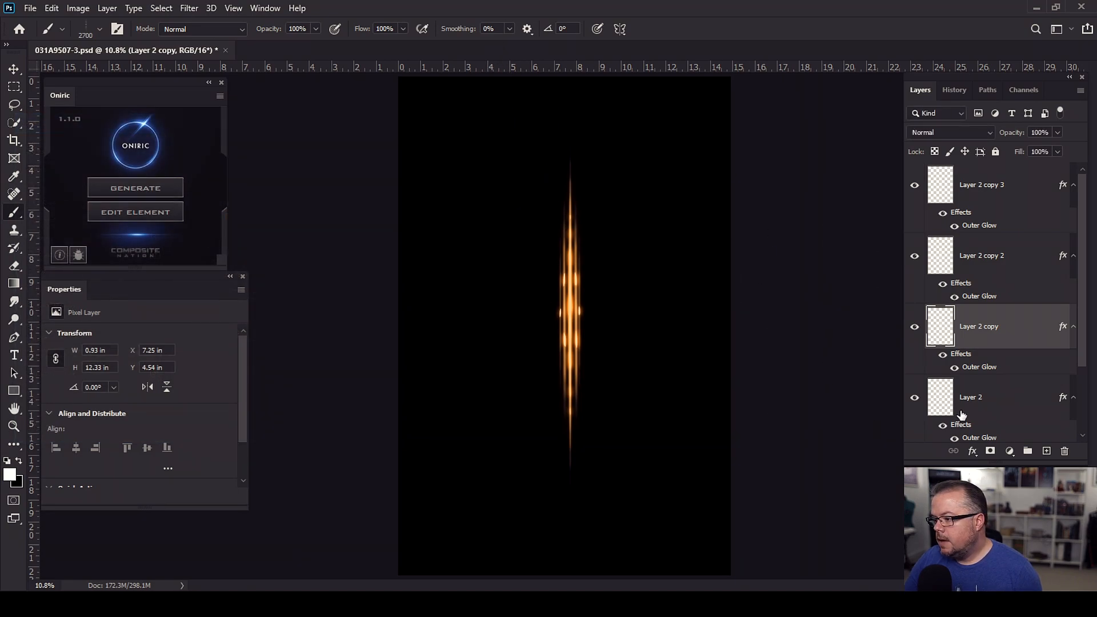
Step: Reduce the Outer Glow size of the original Layer 2 to 10 px
double_click(977, 438)
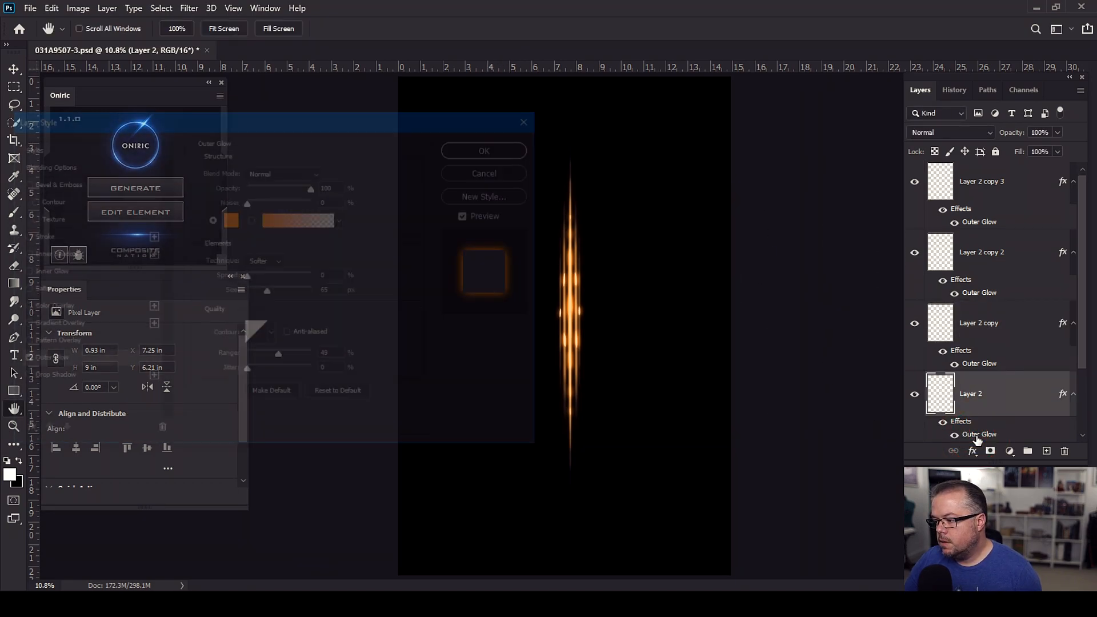
drag(270, 295, 255, 294)
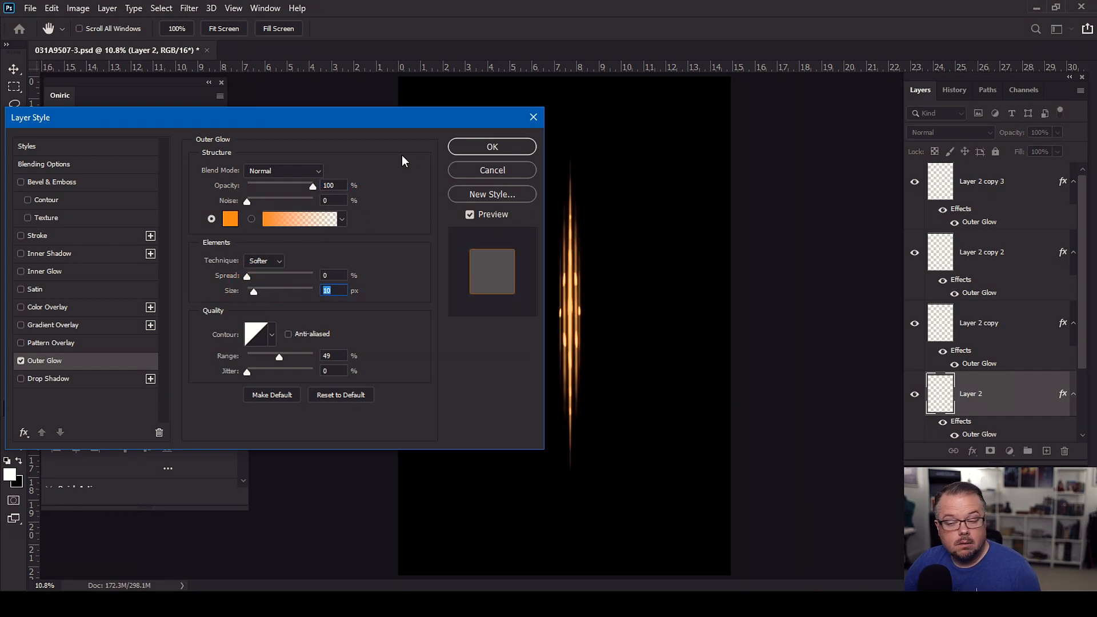
click(483, 147)
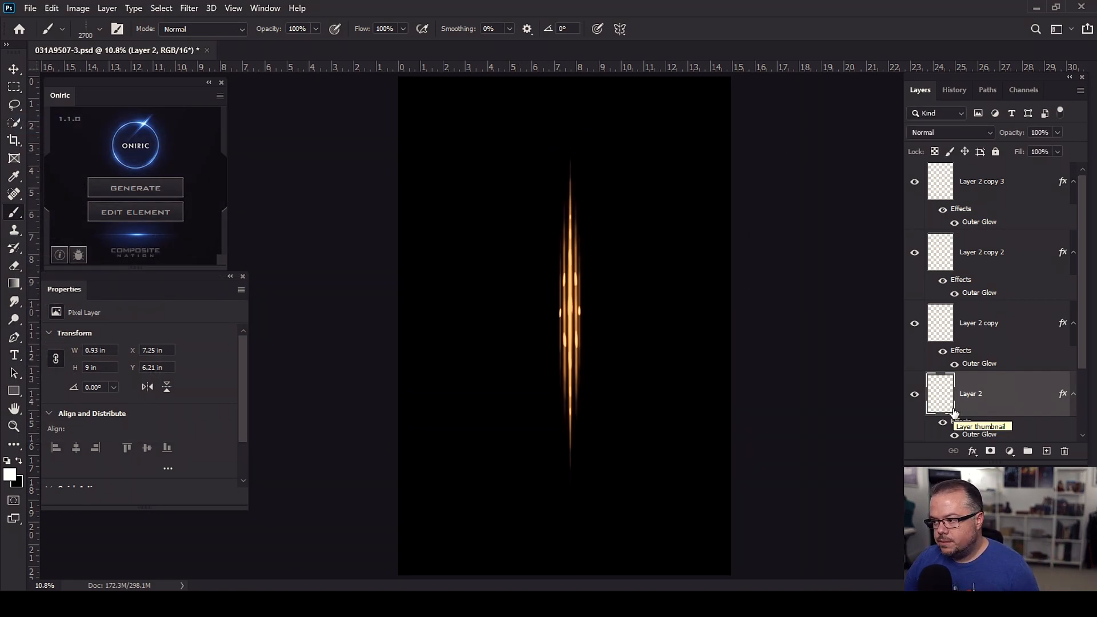
Step: Apply a Gaussian Blur with a radius of 84.1 pixels to the original Layer 2
click(181, 8)
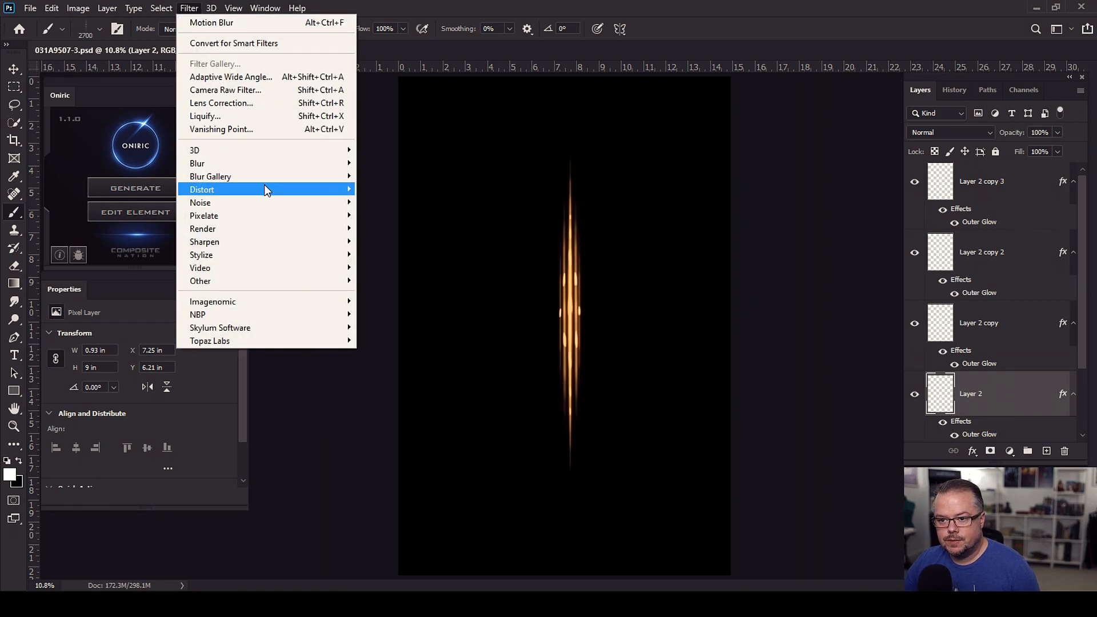
mouse_move(276, 163)
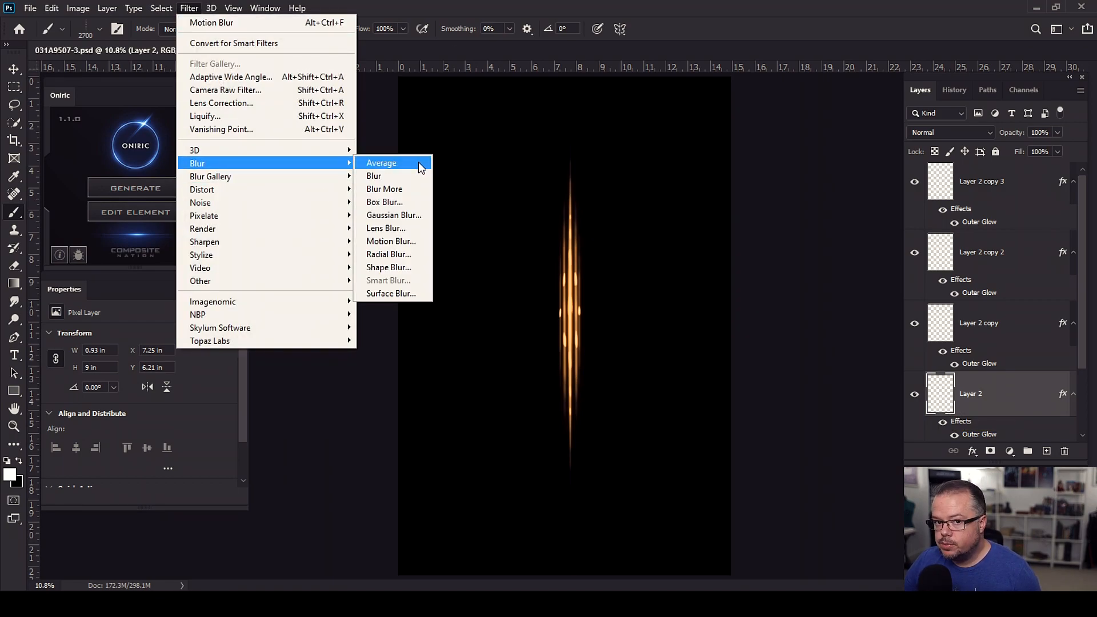
click(402, 214)
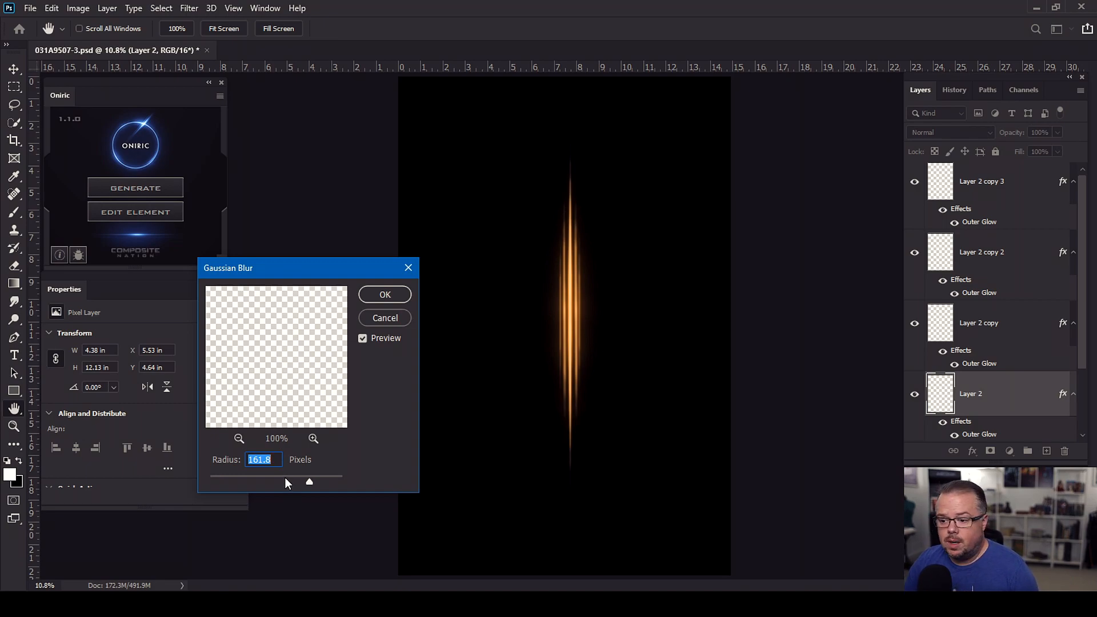
drag(325, 481, 269, 474)
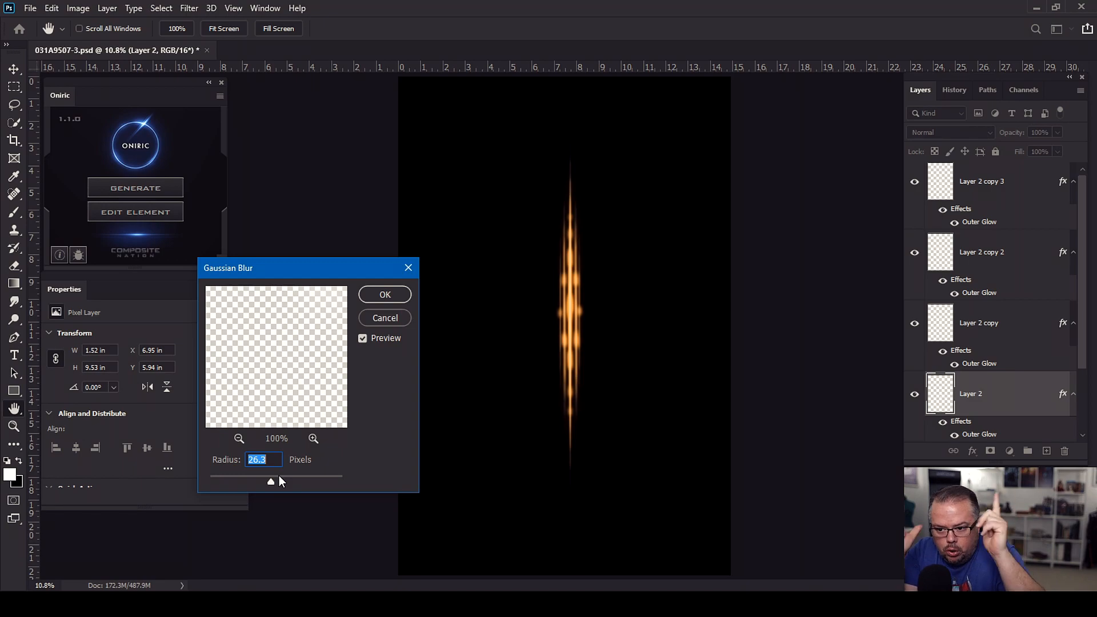
click(280, 480)
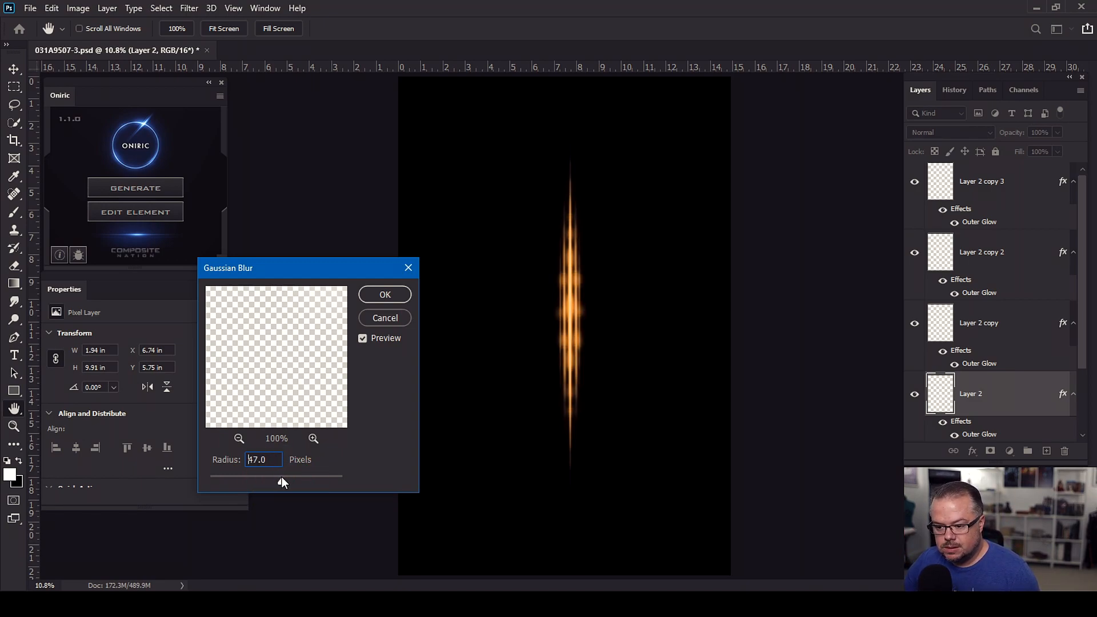
drag(283, 479, 290, 479)
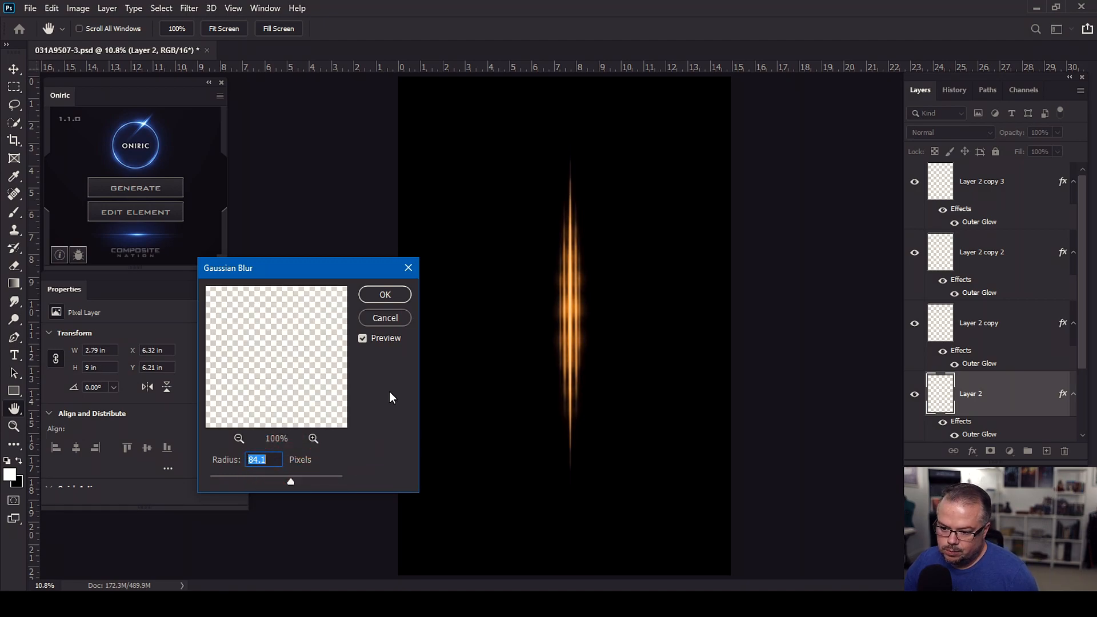
click(365, 294)
key(b)
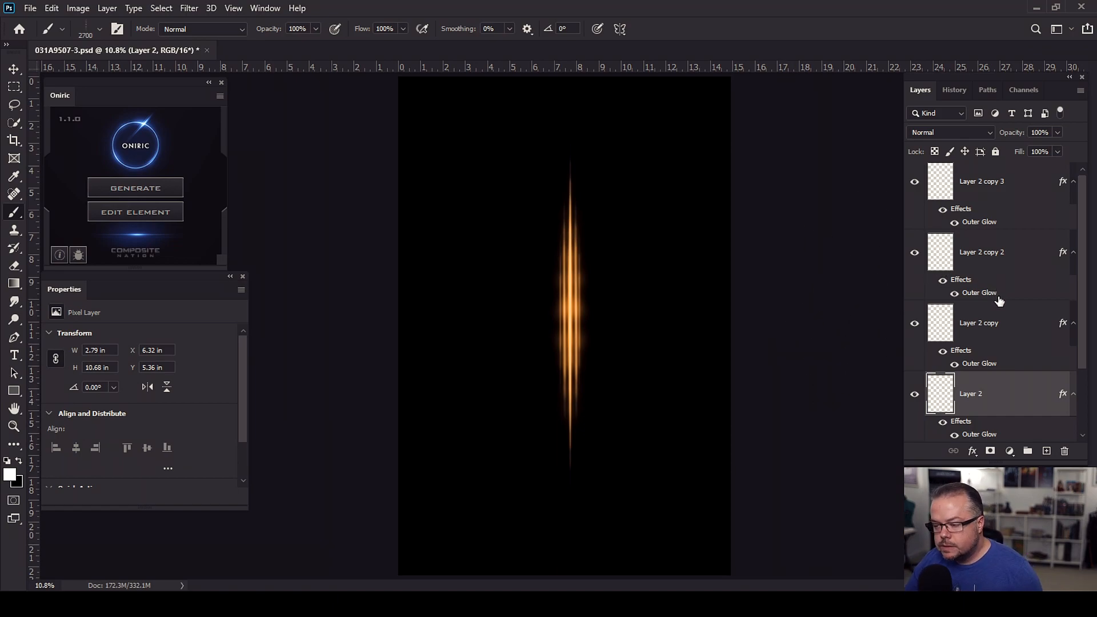
Step: Add a new layer above Layer 2 copy 3 and choose the Soft Round brush with 5% flow
scroll(1000, 297, up, 1)
click(1026, 203)
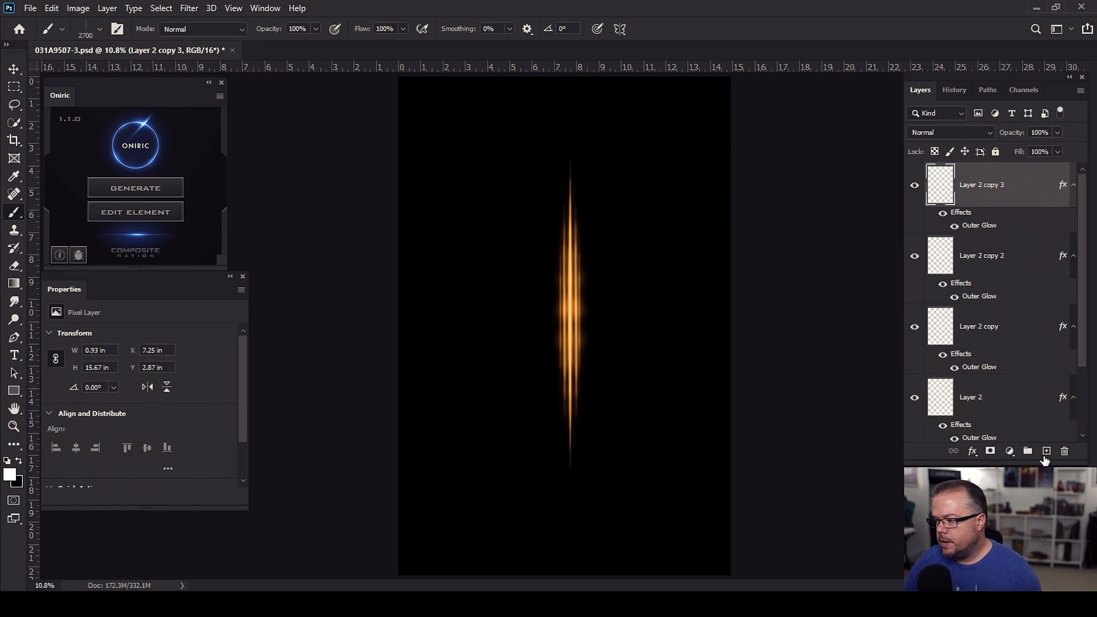
click(1046, 451)
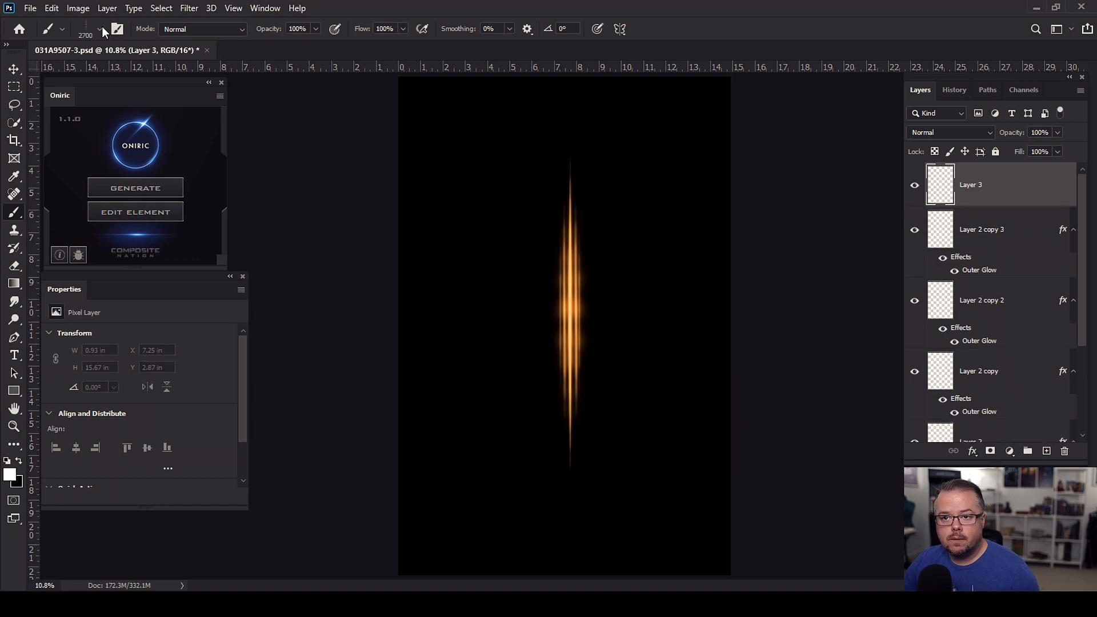
click(102, 30)
scroll(539, 179, up, 10)
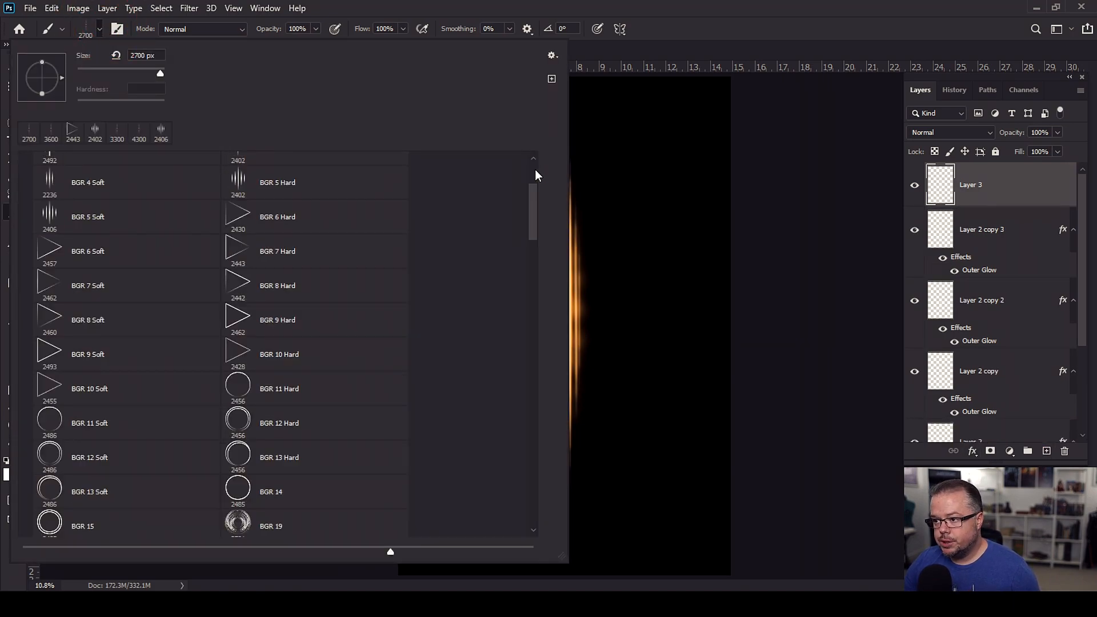
click(112, 183)
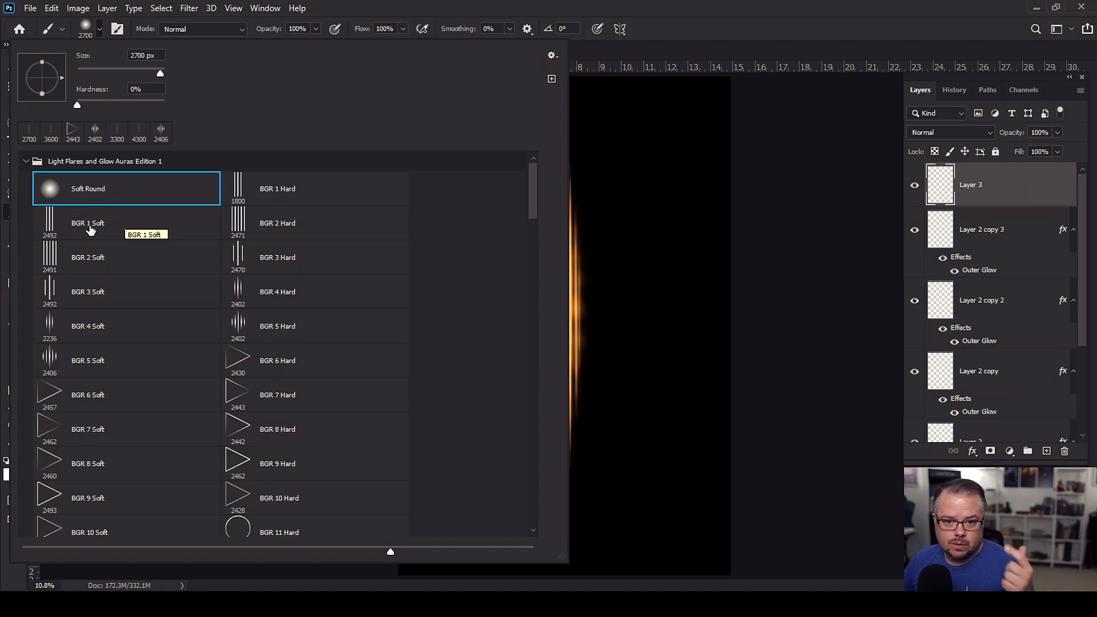
key(Escape)
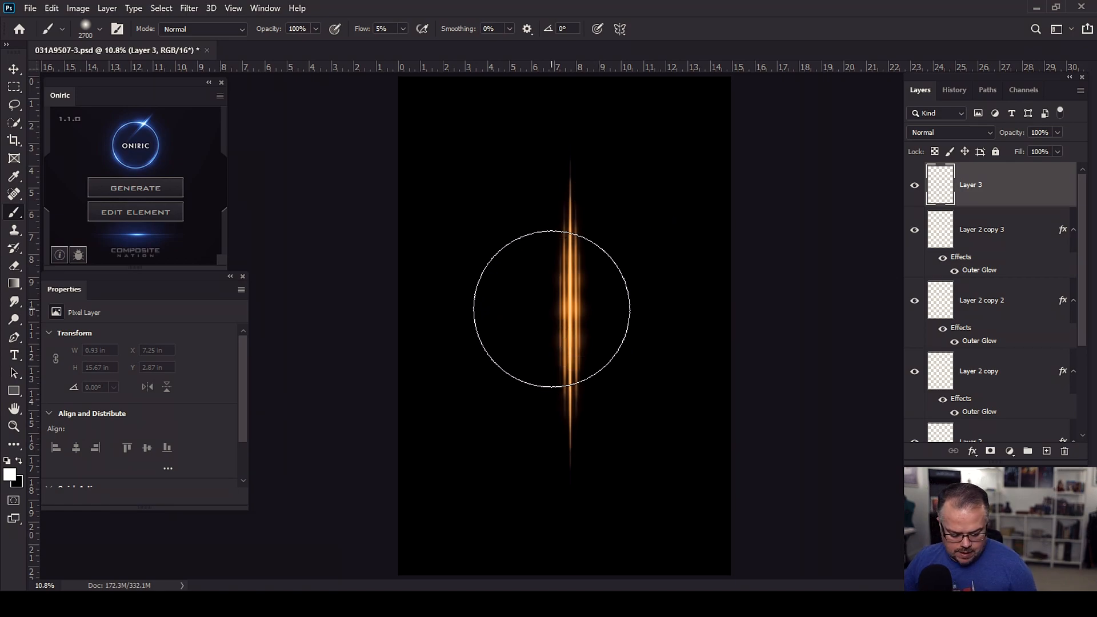
Step: Reduce the soft brush and dab faint white glow spots along the streak's centre and ends, finishing with a 1200 px brush
key(bracketleft)
key(bracketleft)
key(bracketleft)
key(bracketleft)
key(bracketleft)
key(bracketleft)
key(bracketleft)
key(bracketleft)
key(bracketleft)
key(bracketleft)
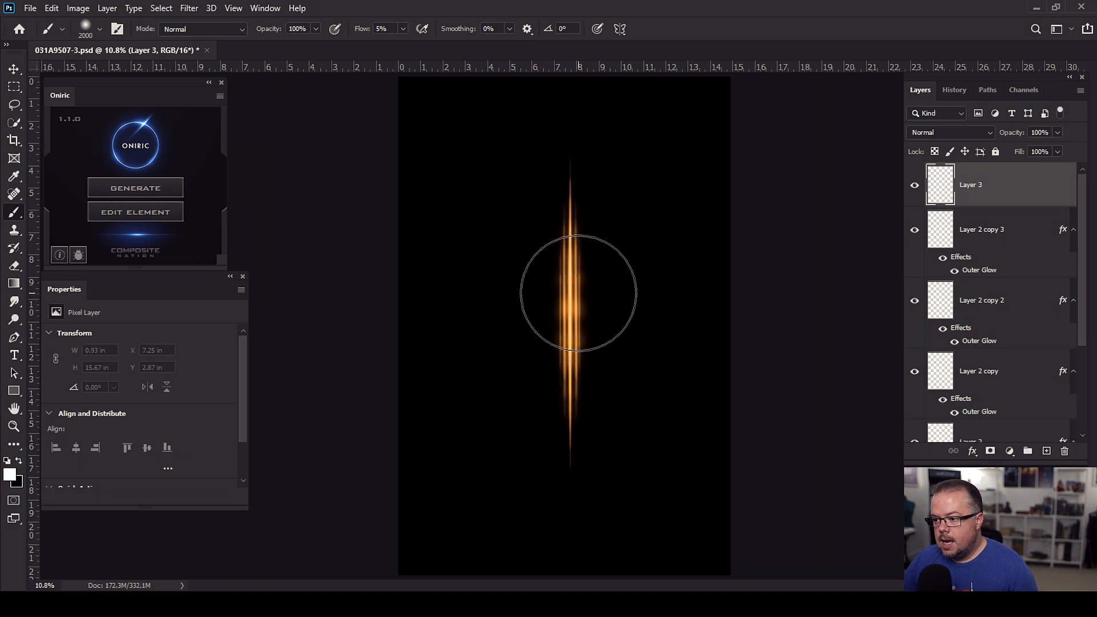
key(bracketleft)
key(bracketleft)
key(bracketleft)
key(bracketleft)
key(bracketleft)
key(bracketleft)
key(bracketleft)
key(bracketleft)
key(bracketleft)
key(bracketleft)
click(570, 310)
click(573, 204)
key(bracketright)
click(570, 172)
key(bracketright)
key(bracketright)
click(568, 460)
key(bracketright)
click(562, 412)
key(bracketright)
click(643, 317)
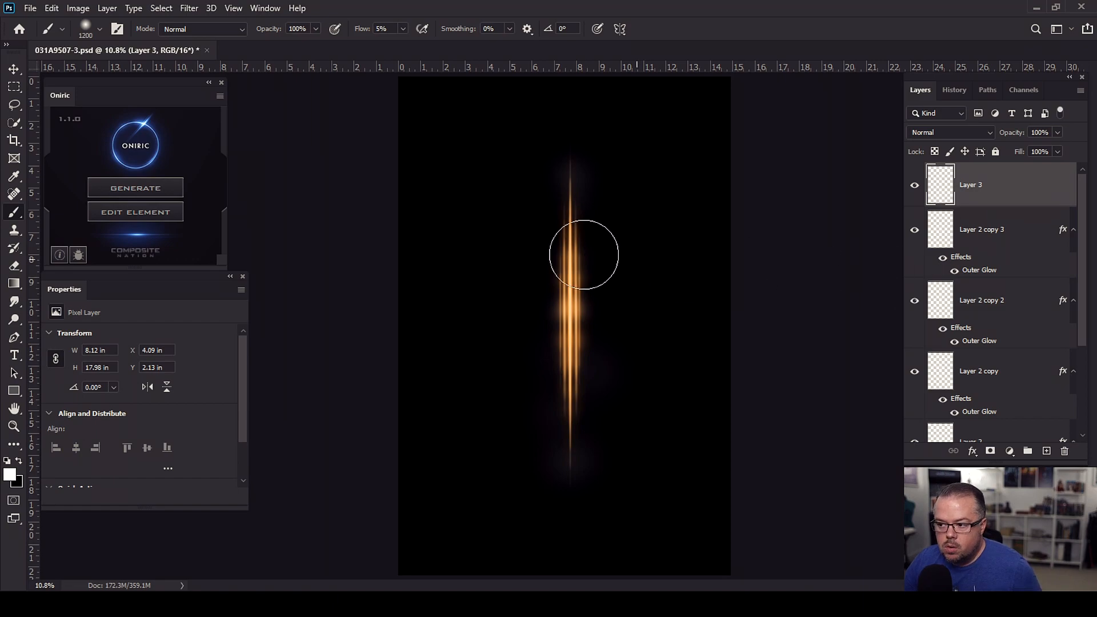
Step: Sample the streak's orange, make the foreground colour a more saturated orange, and brush a soft glow around the streak
key(i)
click(573, 308)
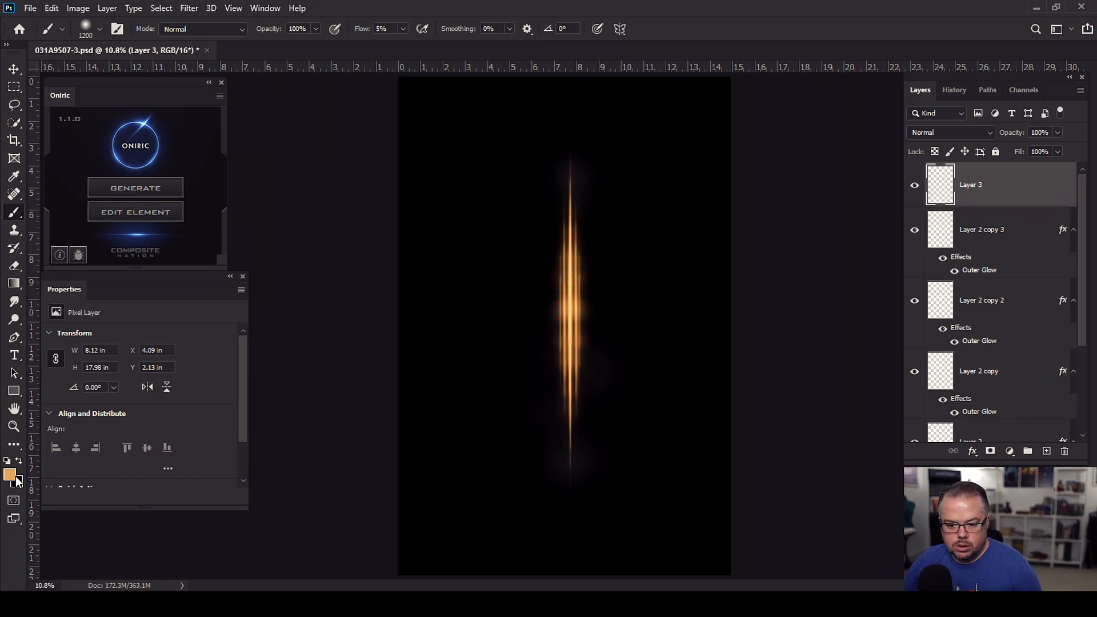
click(9, 475)
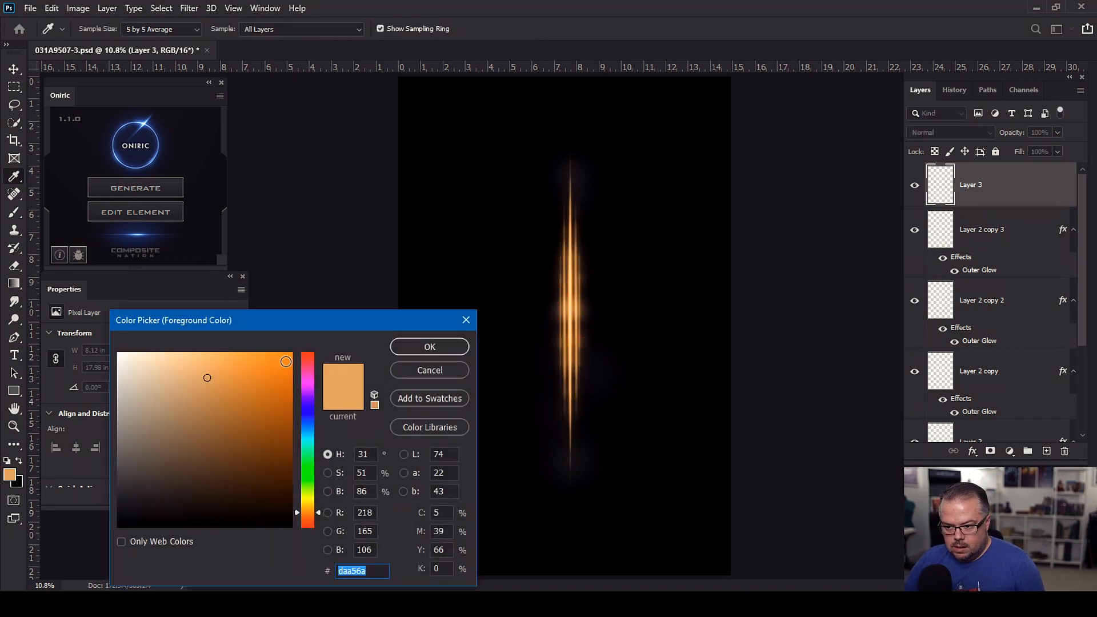
drag(317, 516, 317, 517)
click(291, 357)
click(454, 346)
key(b)
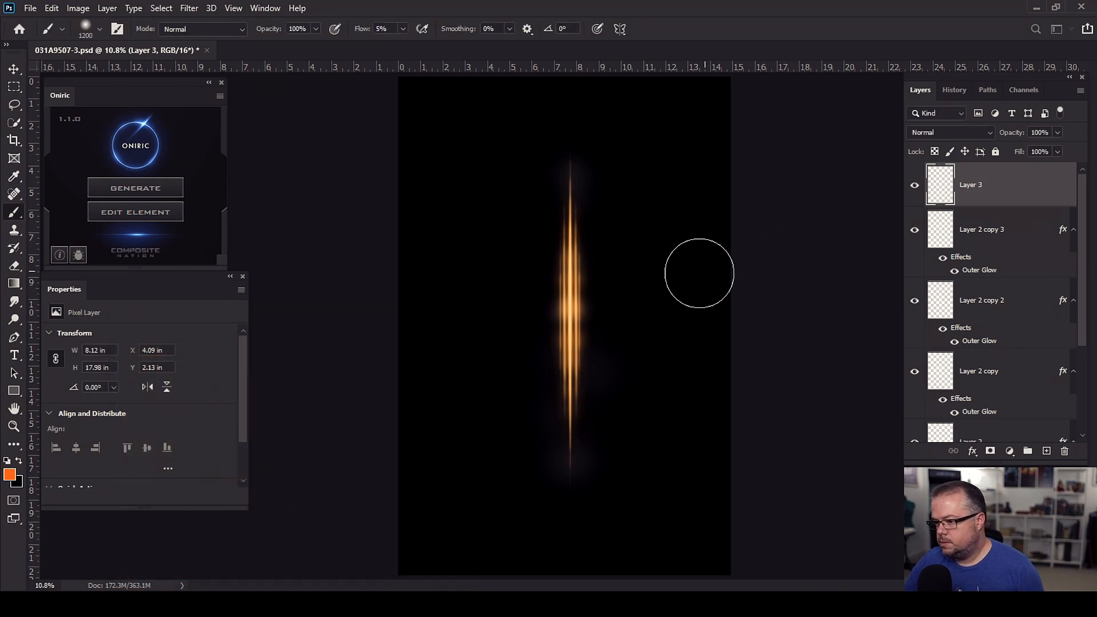
mouse_move(604, 204)
mouse_down()
mouse_move(560, 262)
mouse_move(575, 337)
mouse_move(517, 315)
mouse_move(616, 263)
mouse_move(573, 346)
mouse_move(544, 301)
mouse_move(565, 328)
mouse_move(578, 275)
mouse_move(602, 372)
mouse_move(573, 426)
mouse_move(582, 336)
mouse_move(570, 273)
mouse_move(593, 321)
mouse_move(630, 315)
mouse_move(567, 323)
mouse_move(600, 288)
mouse_up()
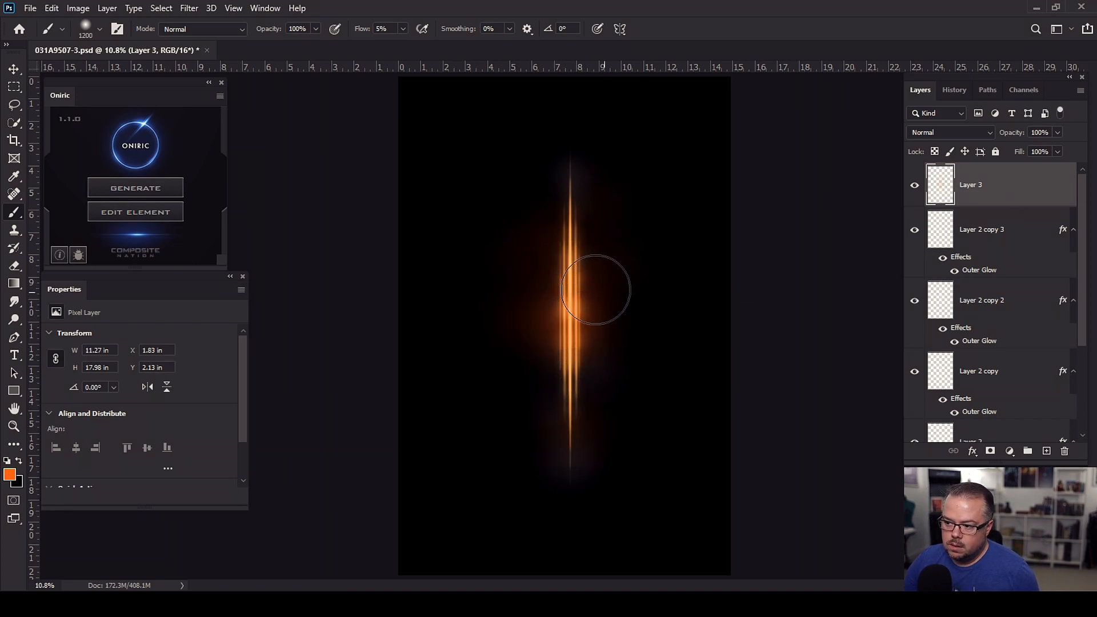
Step: Add a Levels adjustment layer above the glow layer and lower its white input level to 141
click(1010, 451)
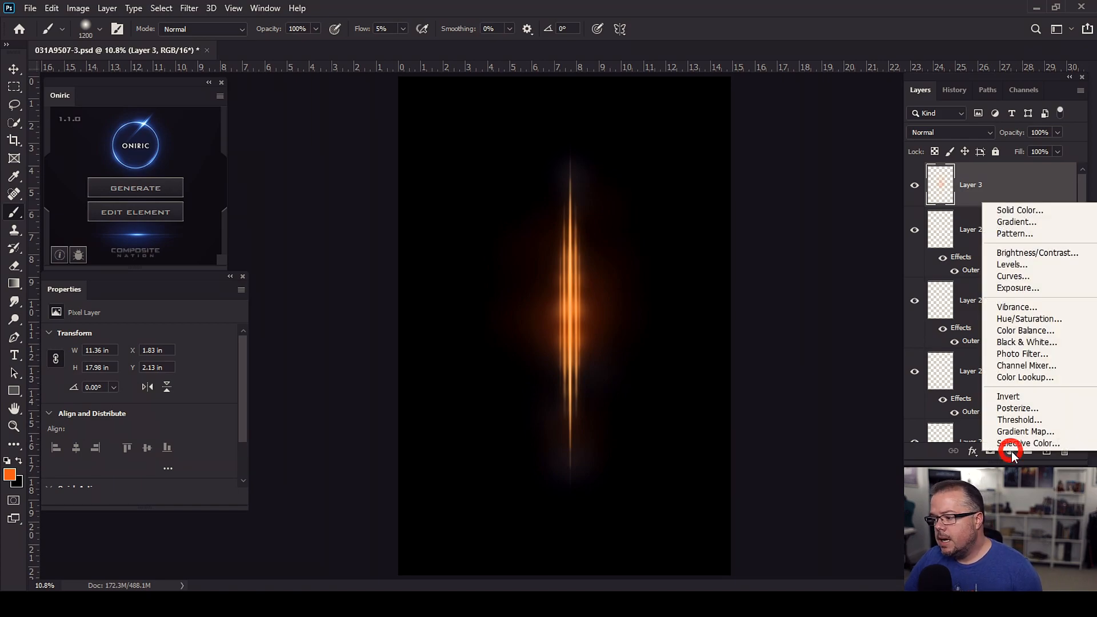
click(1029, 265)
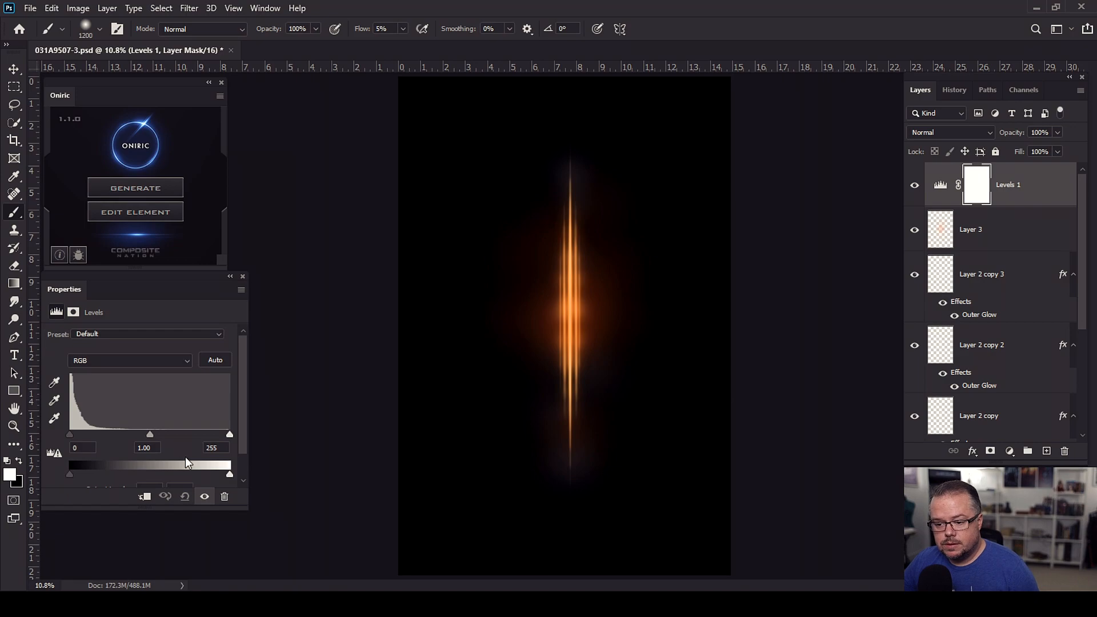
drag(230, 434, 158, 439)
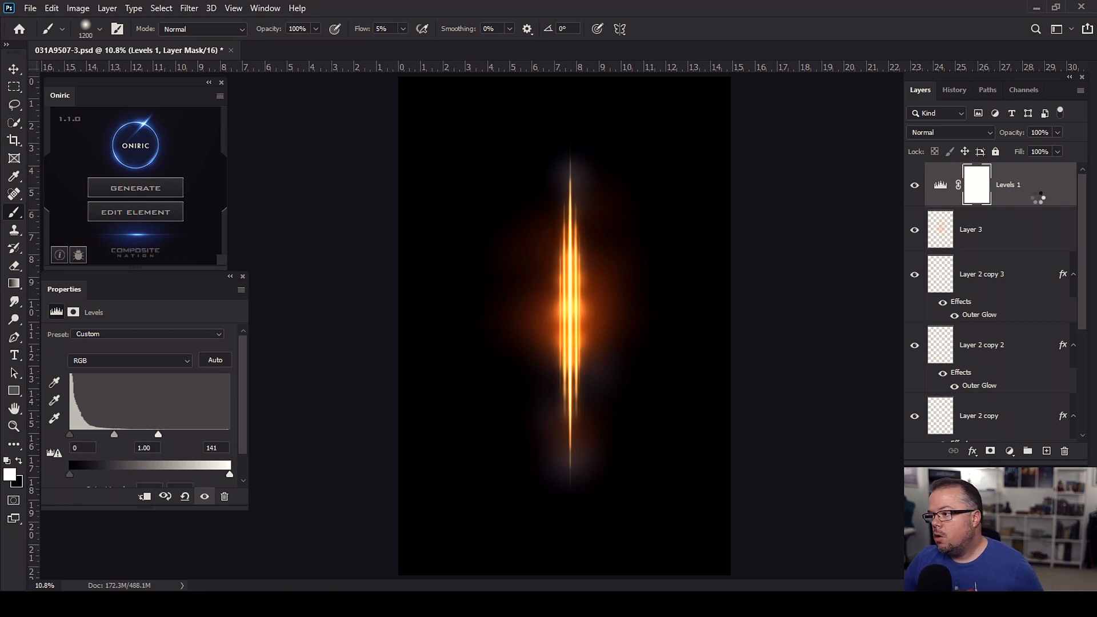
Step: Stamp all visible layers into a new layer on top, and group the layers from Levels 1 down to Layer 1
key(ctrl+shift+alt+e)
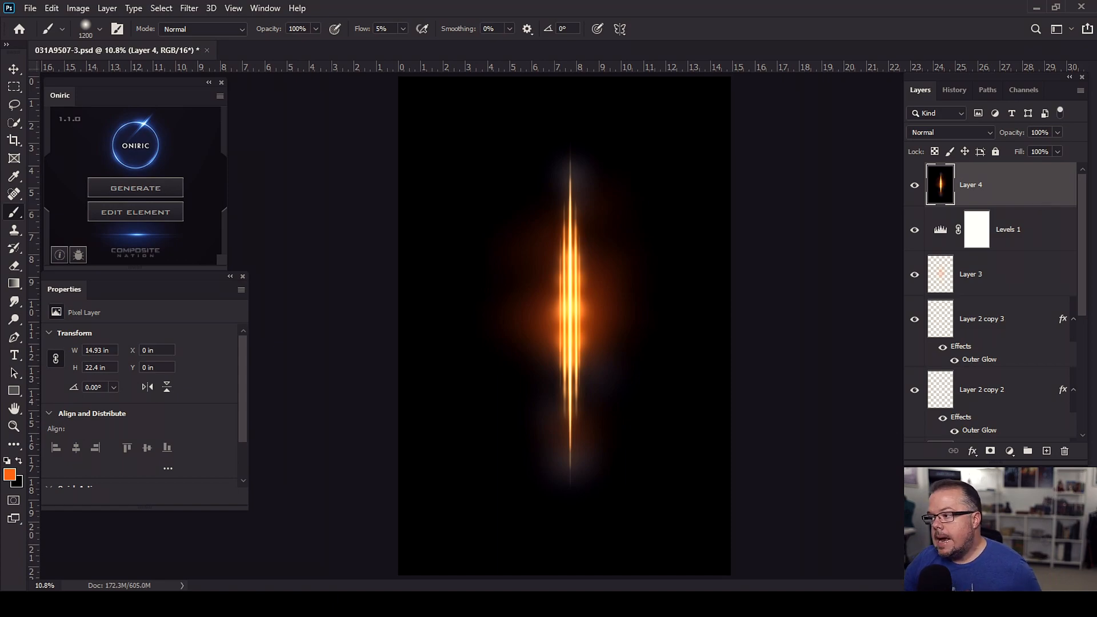
click(1059, 235)
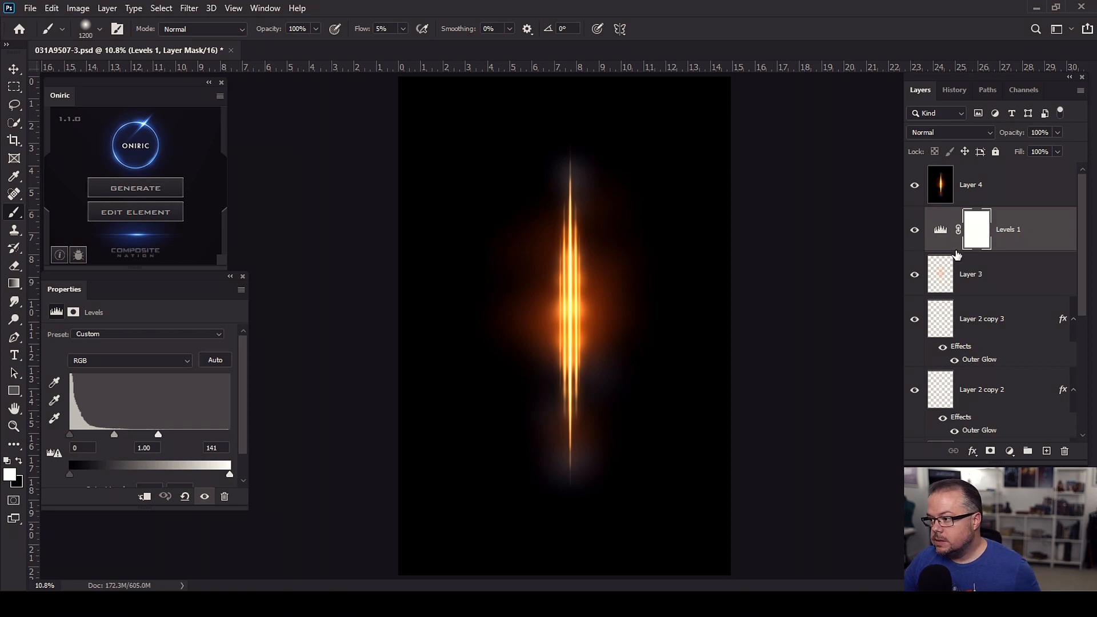
scroll(993, 268, down, 5)
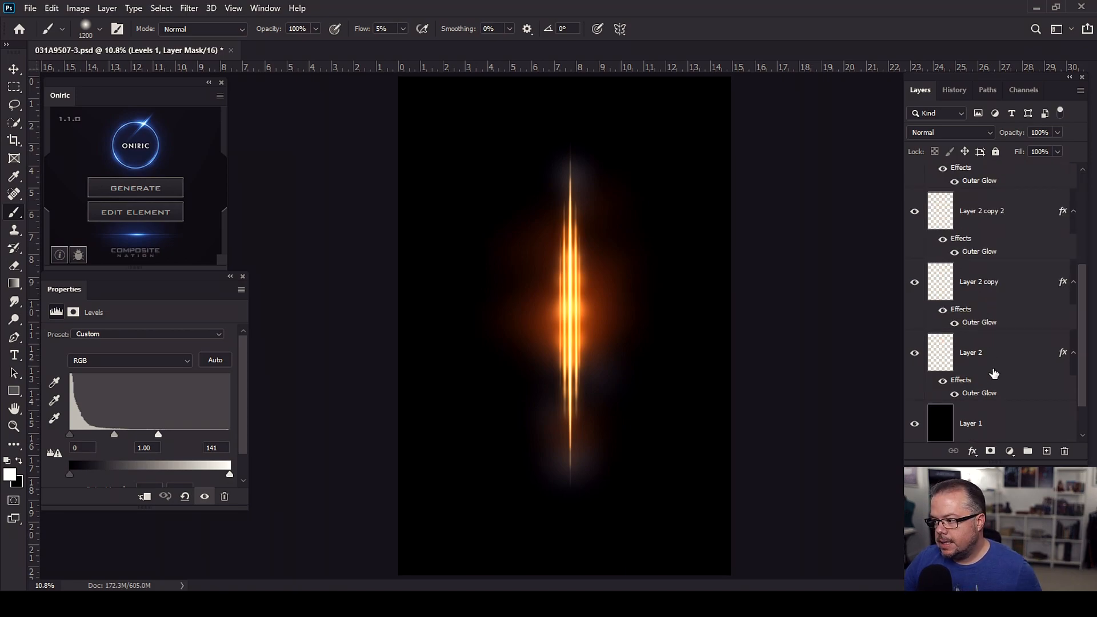
shift+click(1008, 358)
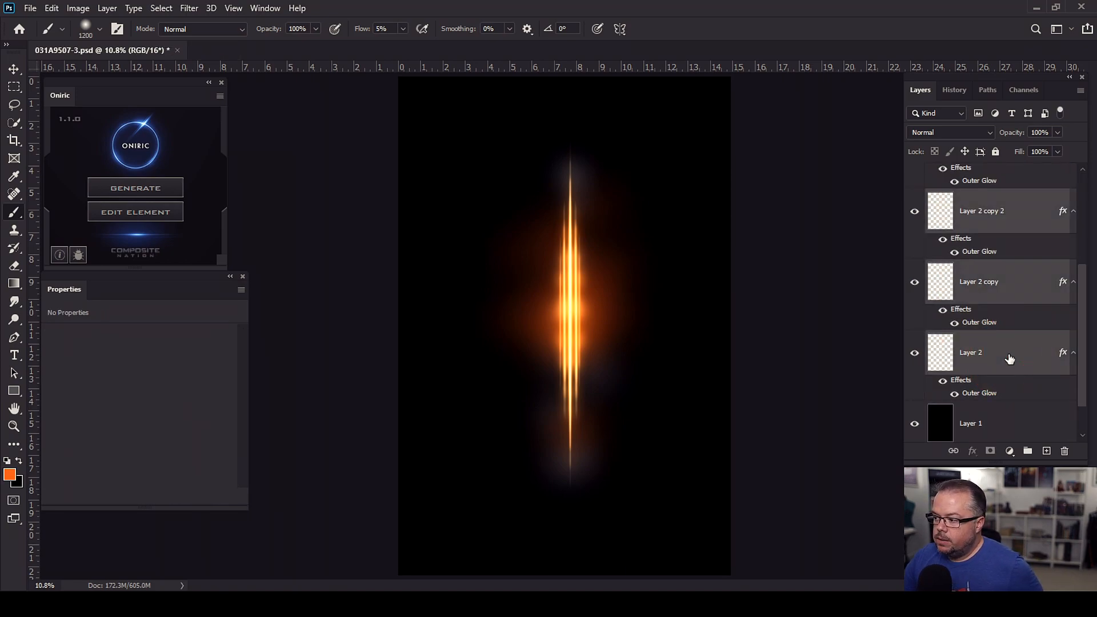
shift+click(1011, 428)
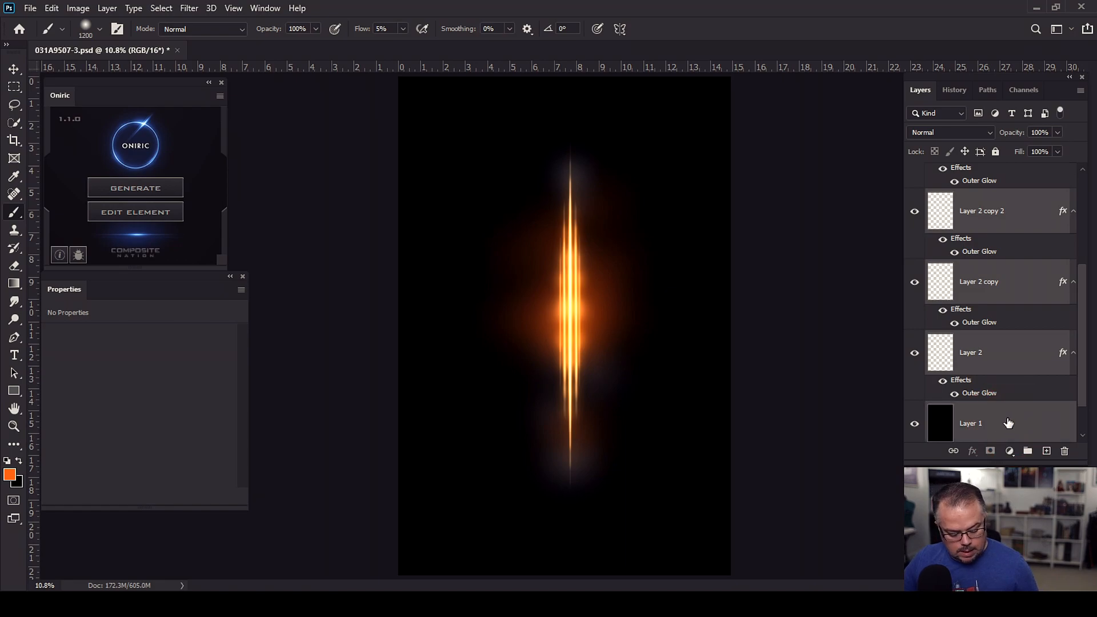
key(ctrl+g)
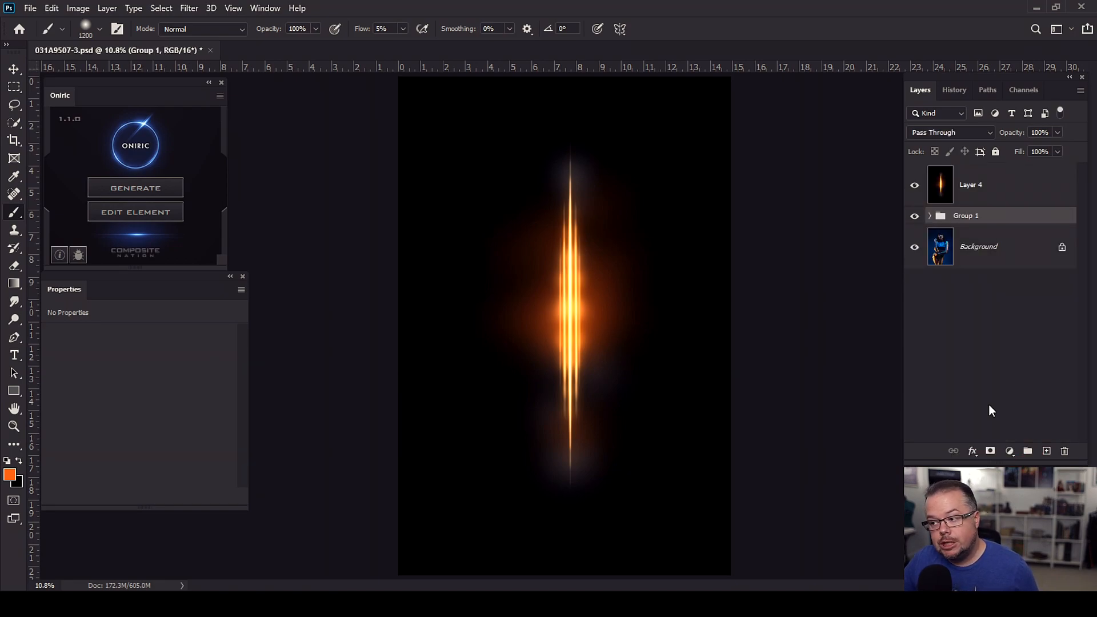
Step: Hide the group and set the stamped streak layer's blend mode to Screen over the portrait
click(914, 217)
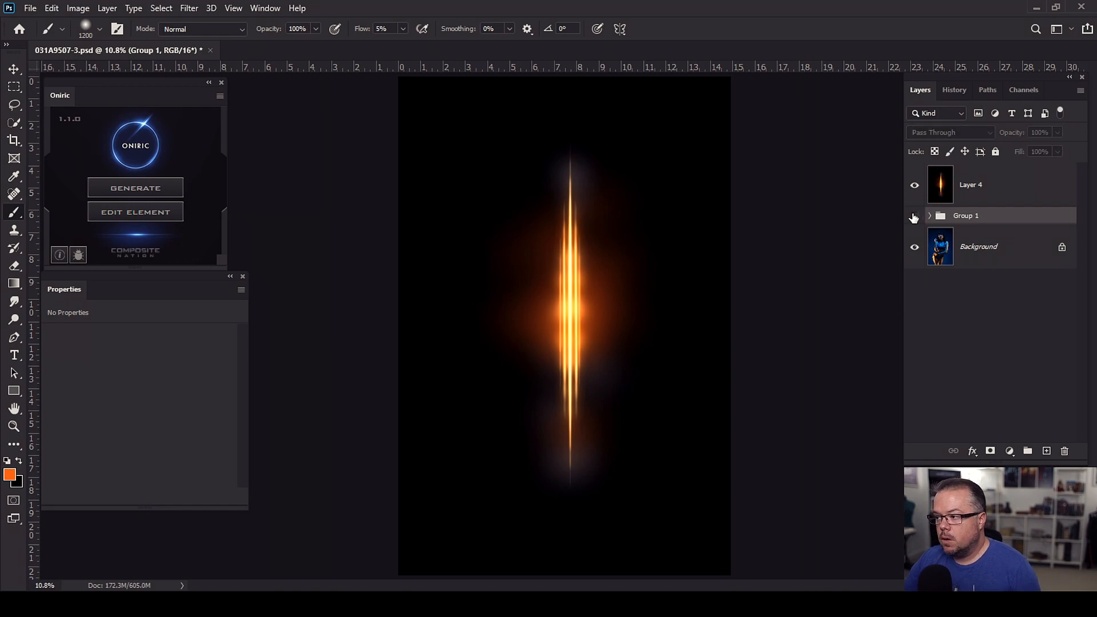
click(941, 169)
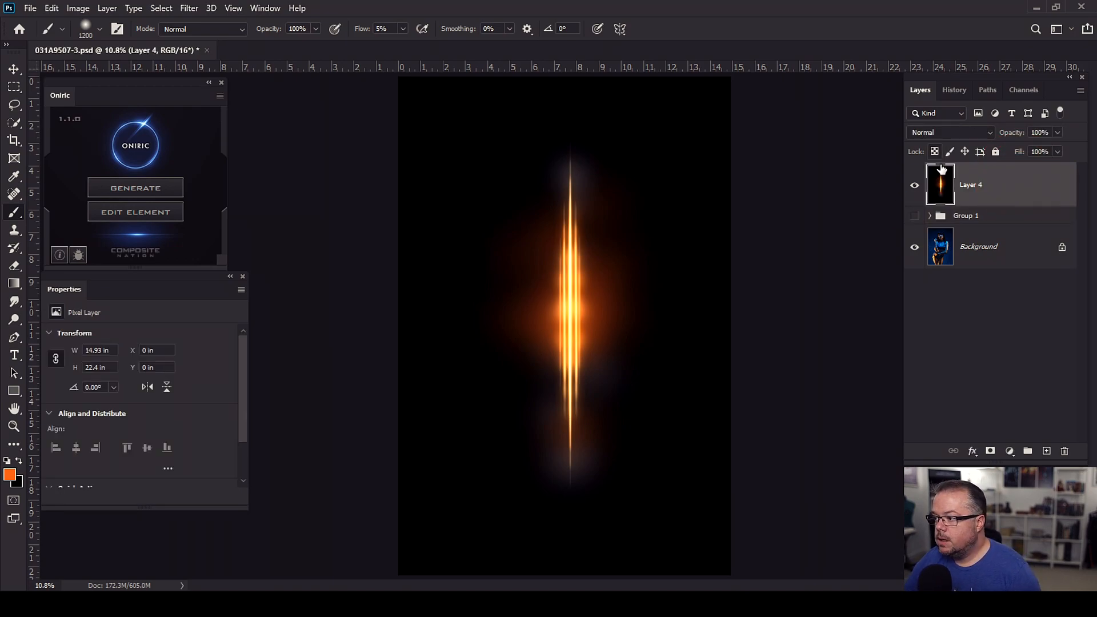
click(947, 135)
click(928, 240)
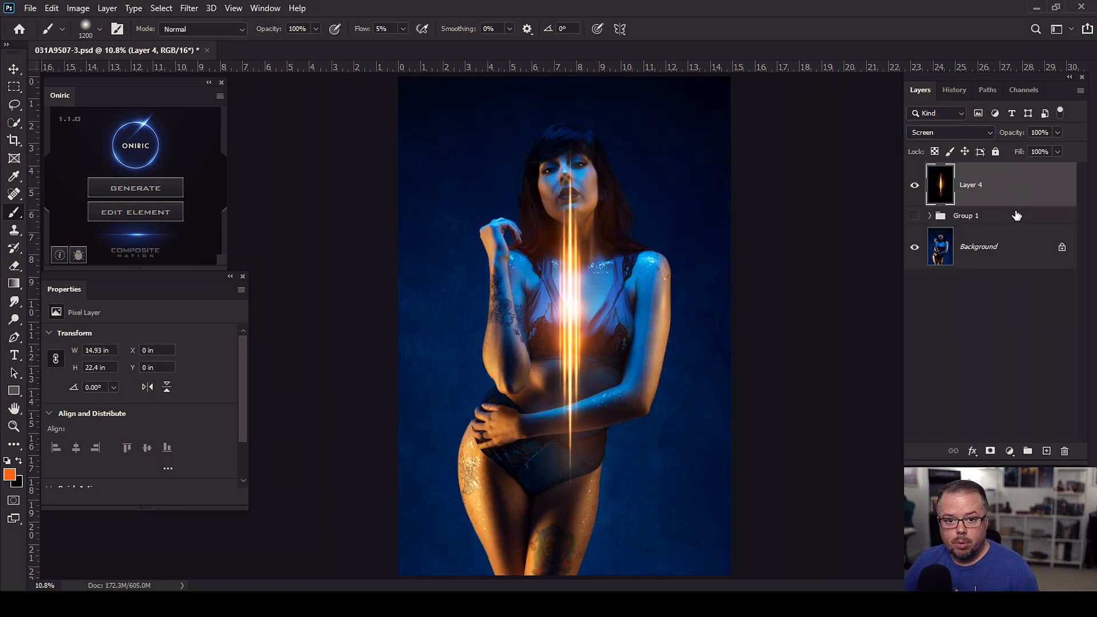
Step: Move the streak layer onto the shoulder beside the model's hair and scale it proportionally to 47.68%
key(v)
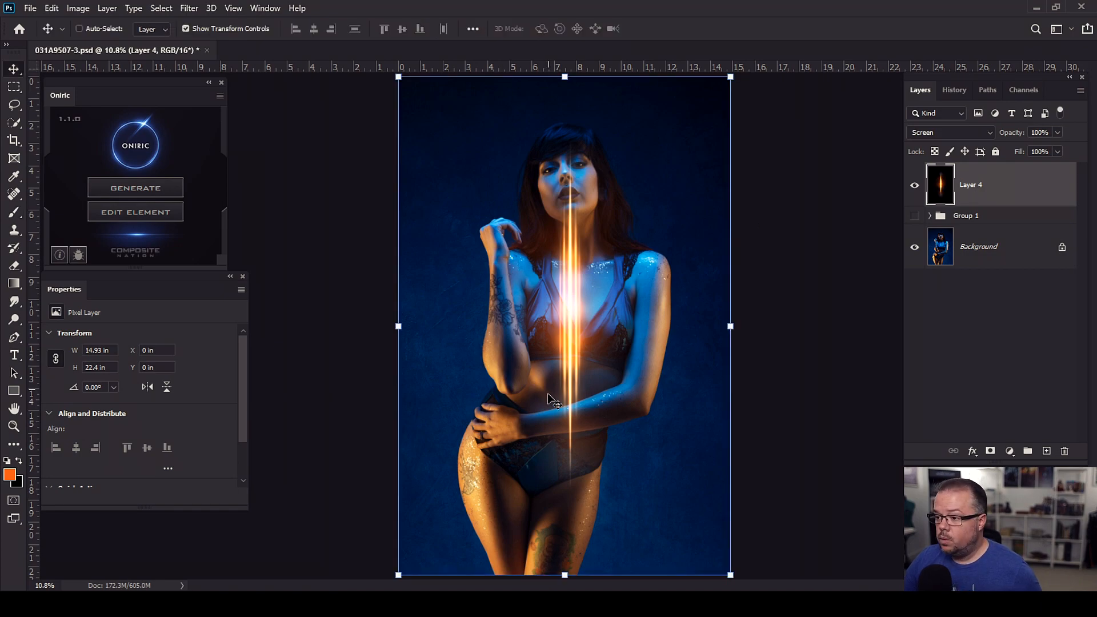
drag(549, 319, 644, 289)
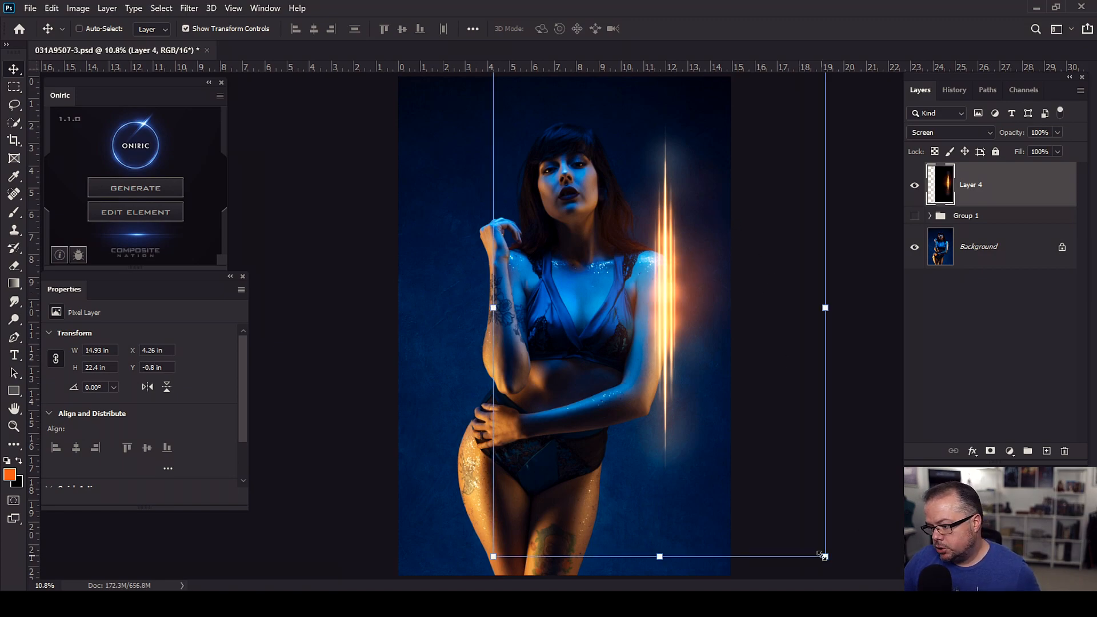
drag(825, 556, 734, 429)
drag(685, 336, 691, 318)
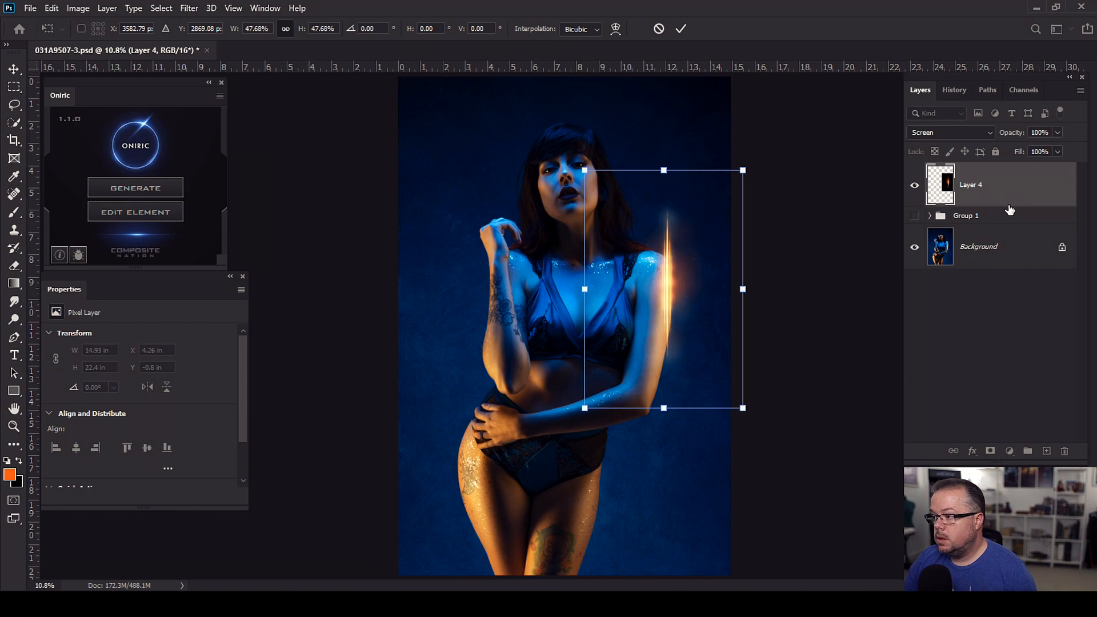
key(Return)
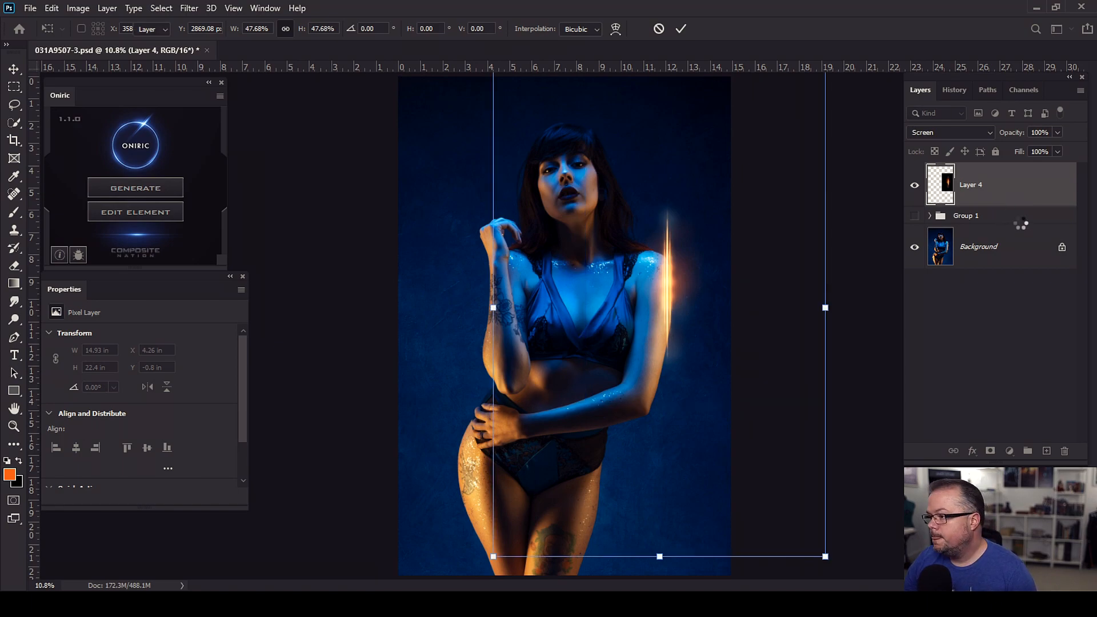
Step: Delete the stamped streak layer and the hidden group, keeping only the Background portrait
key(Delete)
key(Delete)
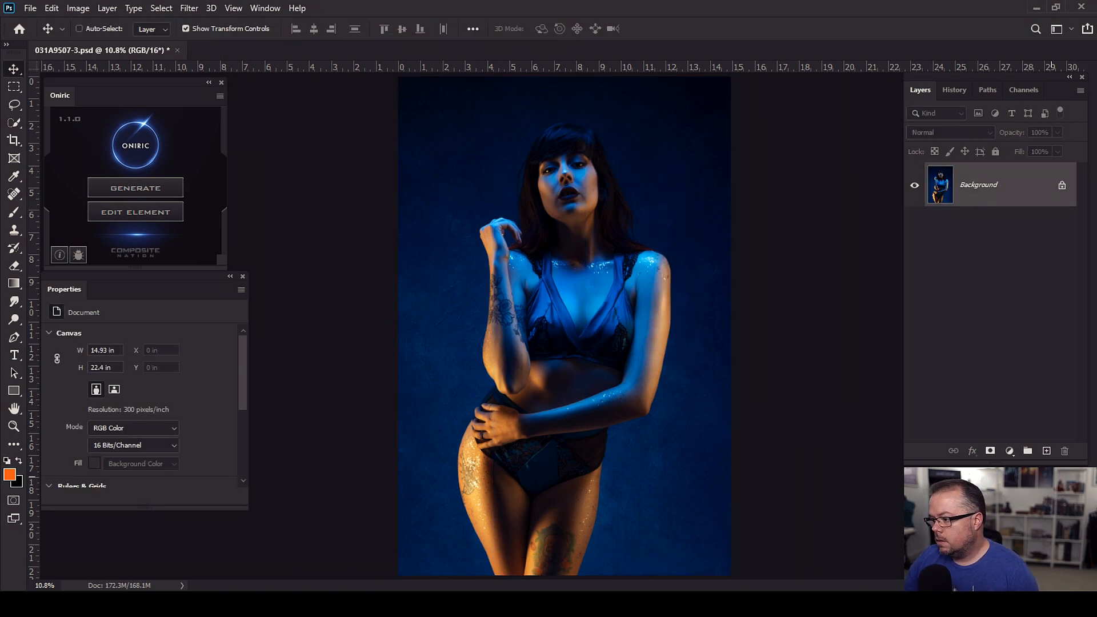
Step: Add two empty layers above the Background portrait and fill the lower one, Layer 1, with black
click(1045, 451)
click(1046, 450)
click(1005, 225)
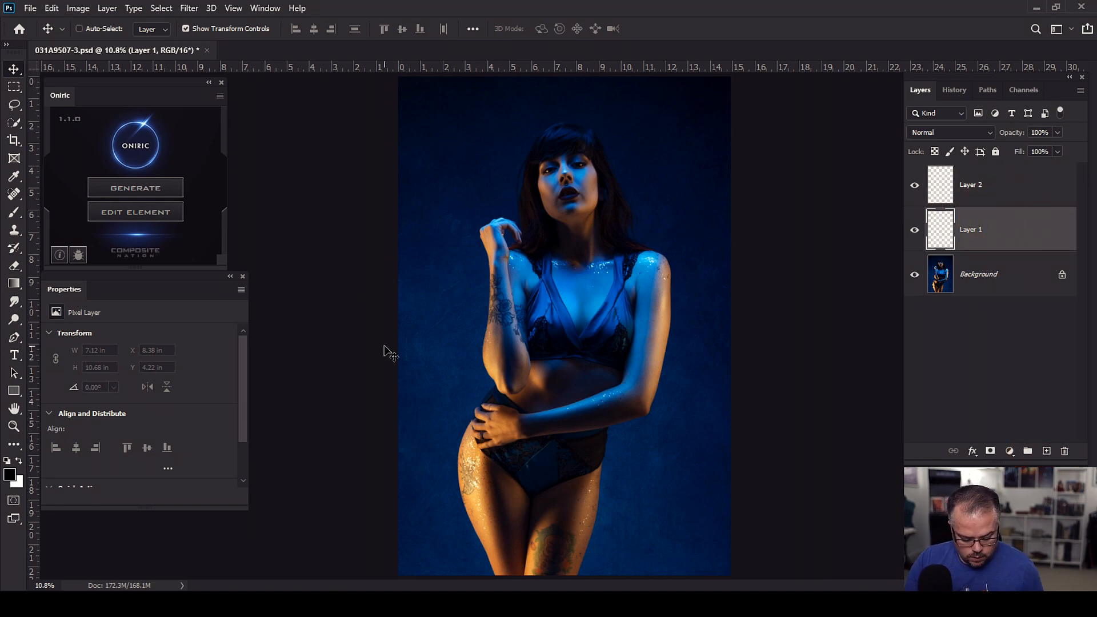
key(alt+BackSpace)
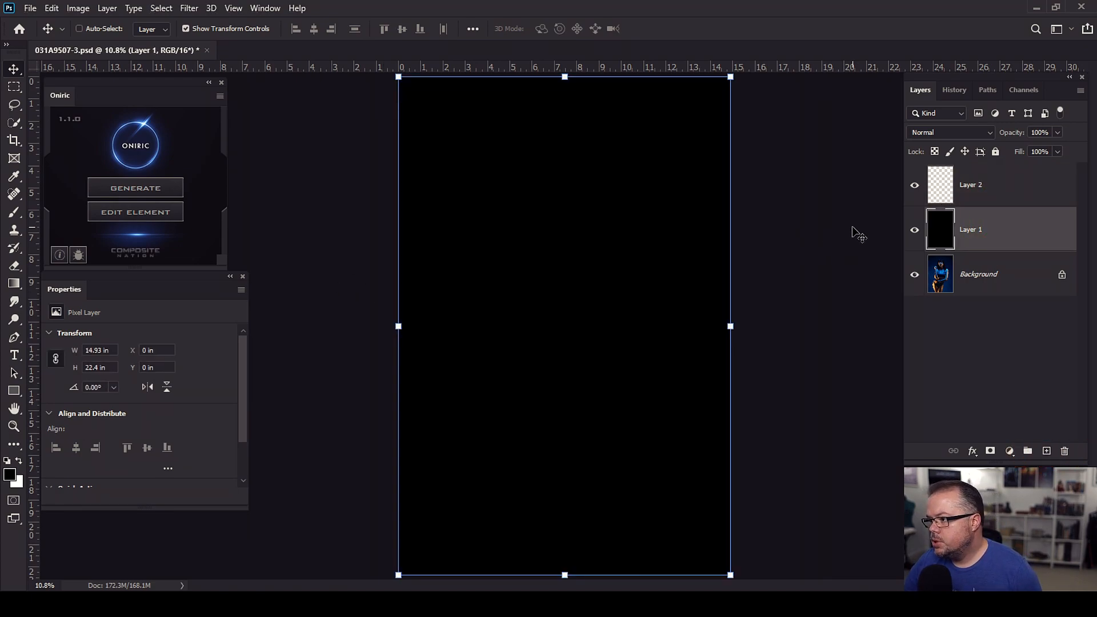
Step: Select Layer 2 and choose the BGR 9 Soft triangle brush preset for the Brush tool
click(999, 182)
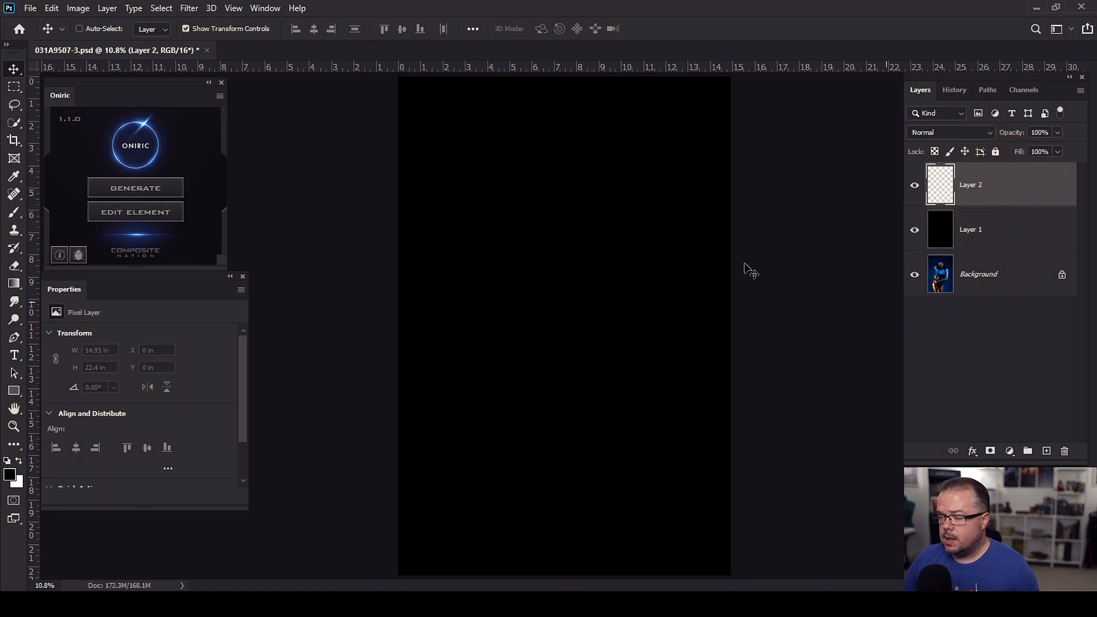
key(b)
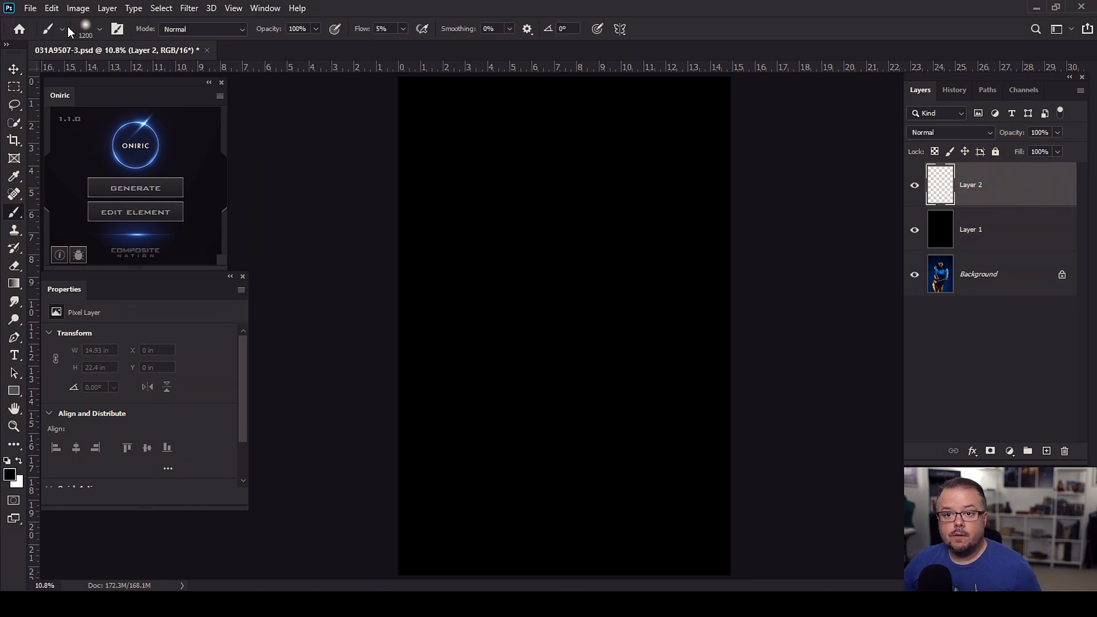
click(98, 30)
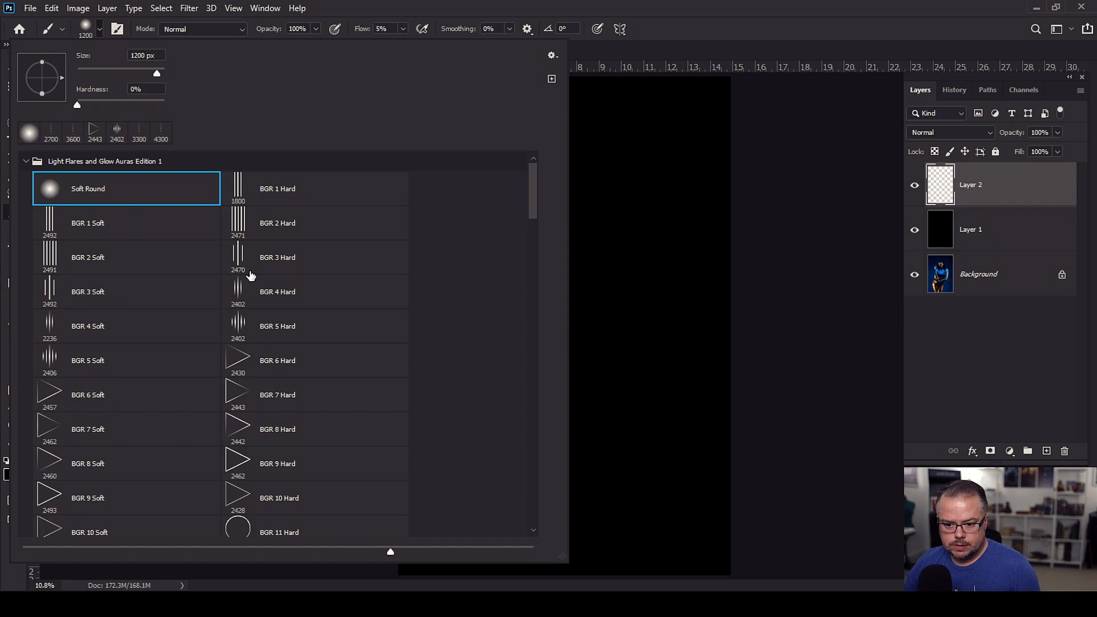
click(41, 435)
click(57, 497)
click(690, 21)
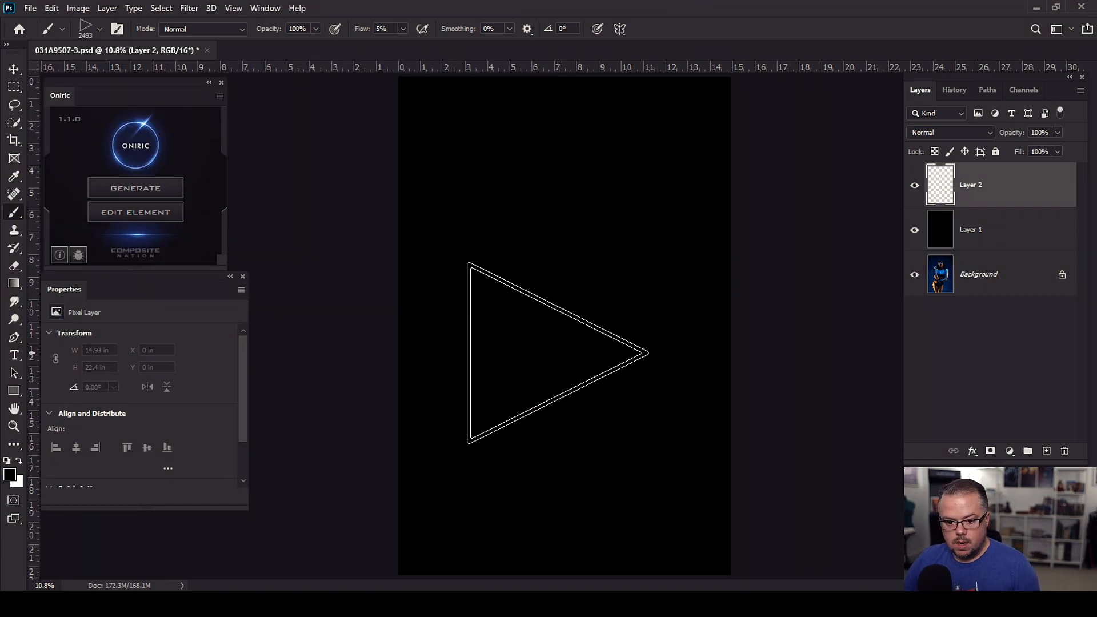
Step: Stamp one white triangle about 10.34 in wide on Layer 2, using a 3100 px brush at 100% flow
key(x)
key(bracketright)
key(bracketright)
key(bracketright)
key(bracketright)
key(bracketright)
key(bracketright)
key(bracketright)
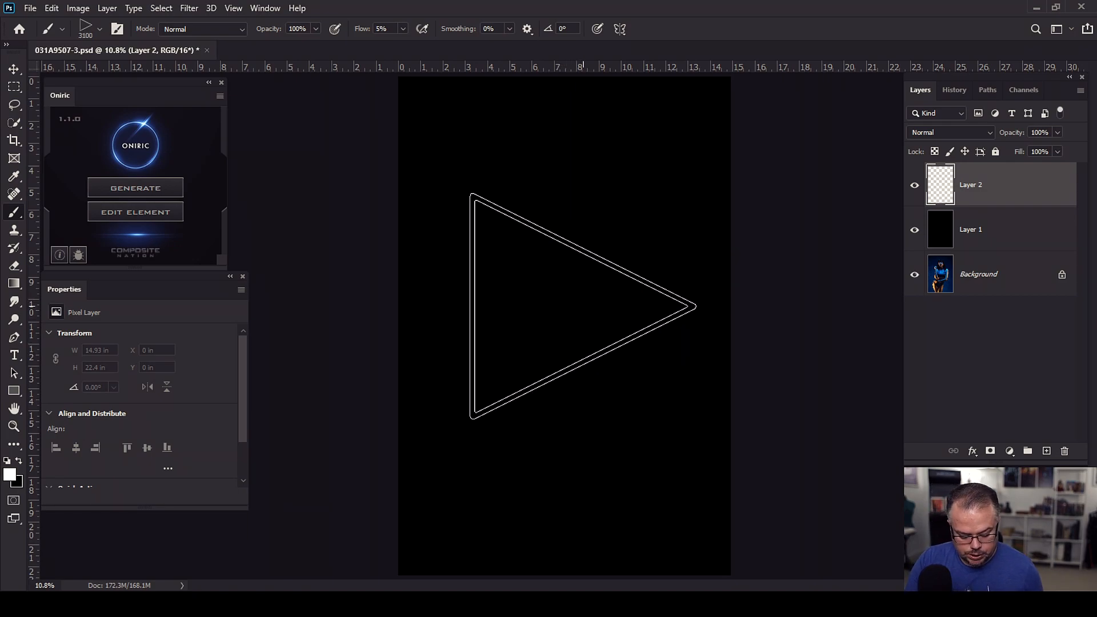
click(580, 304)
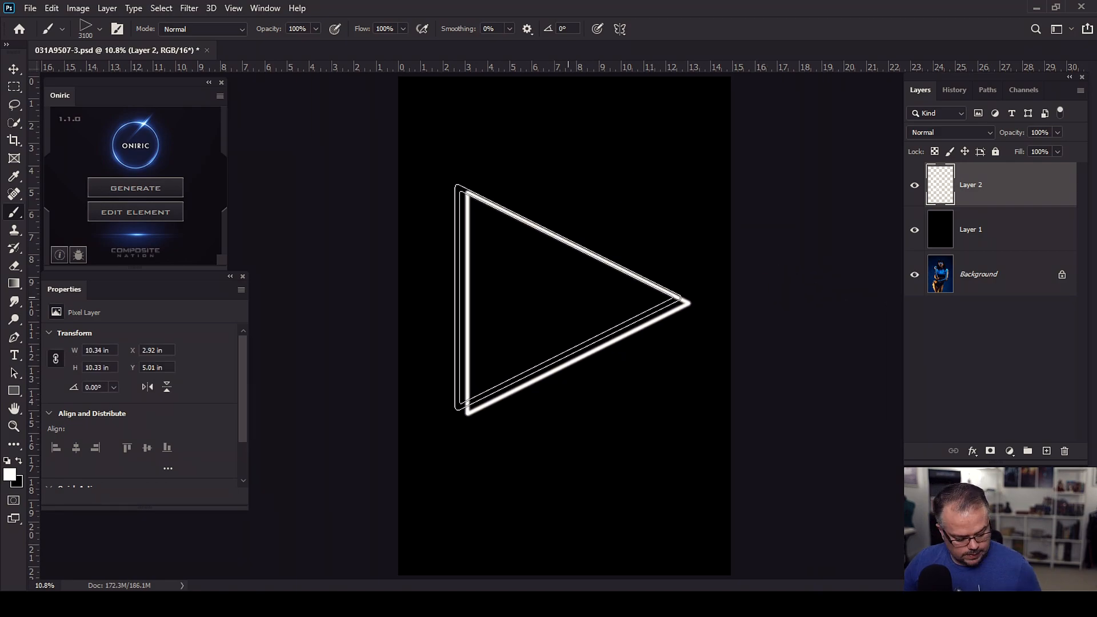
key(ctrl+z)
click(568, 297)
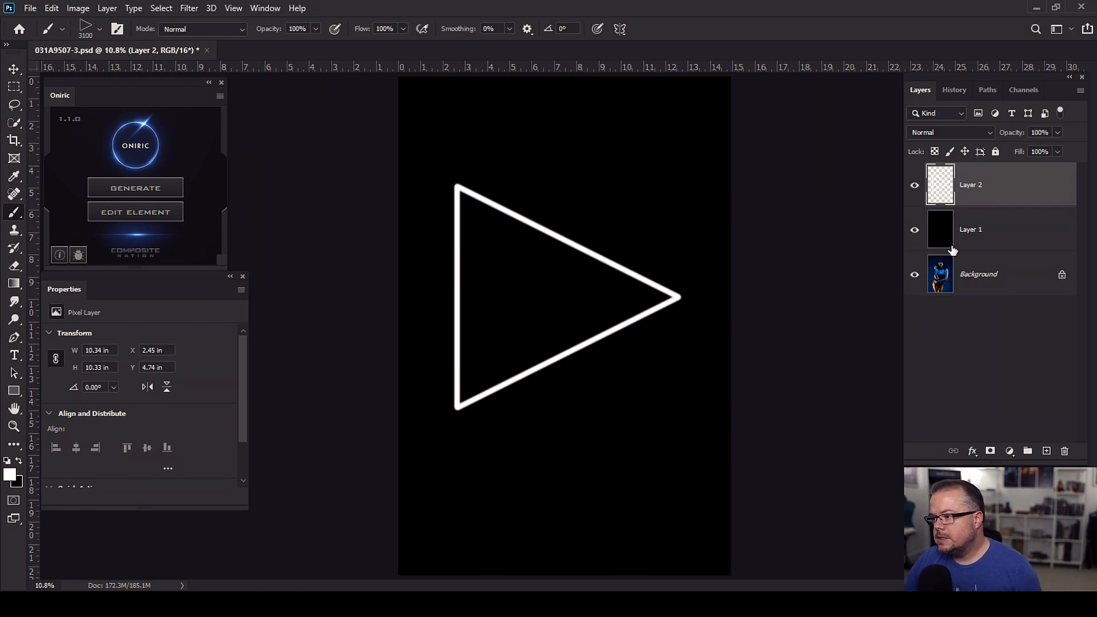
Step: Duplicate the triangle layer and give the original Layer 2 an orange Outer Glow at 100% opacity with its size raised above 10 px
key(ctrl+j)
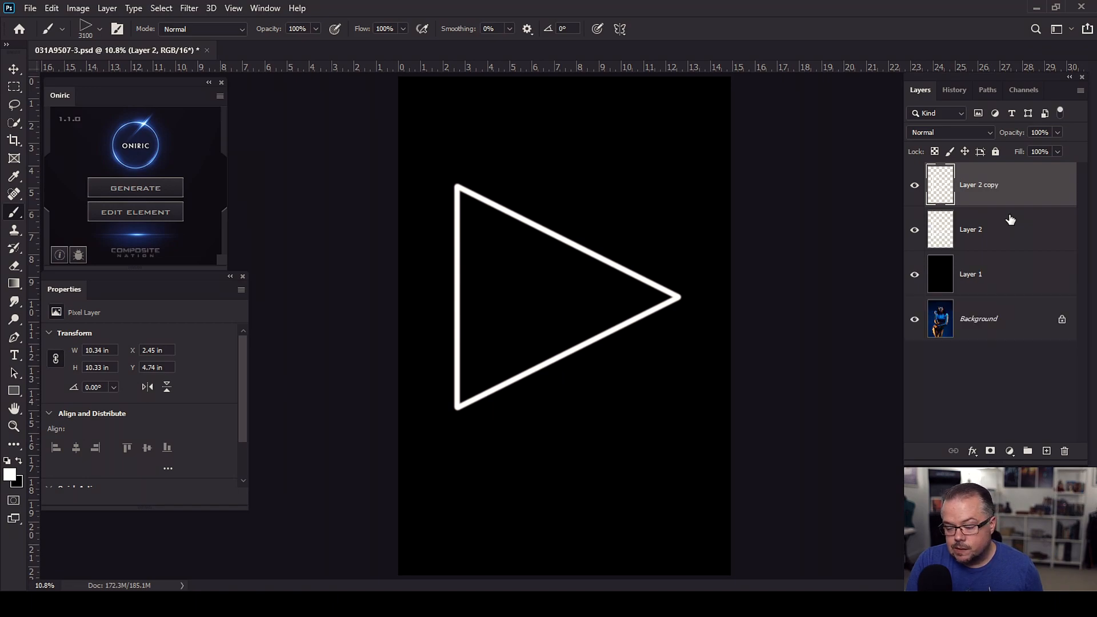
click(1006, 232)
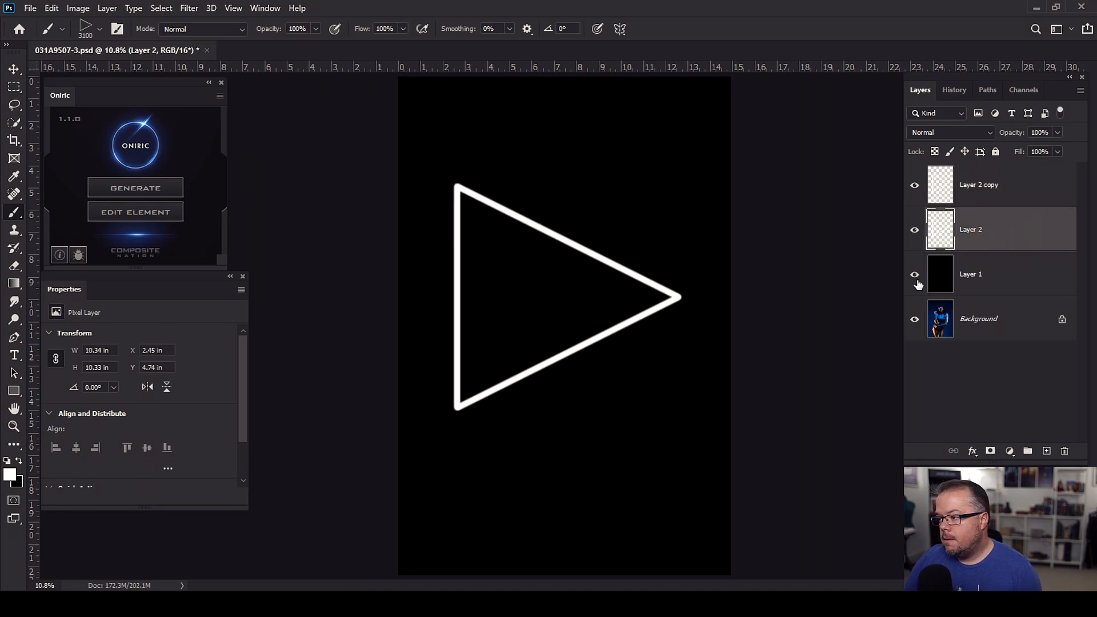
click(971, 451)
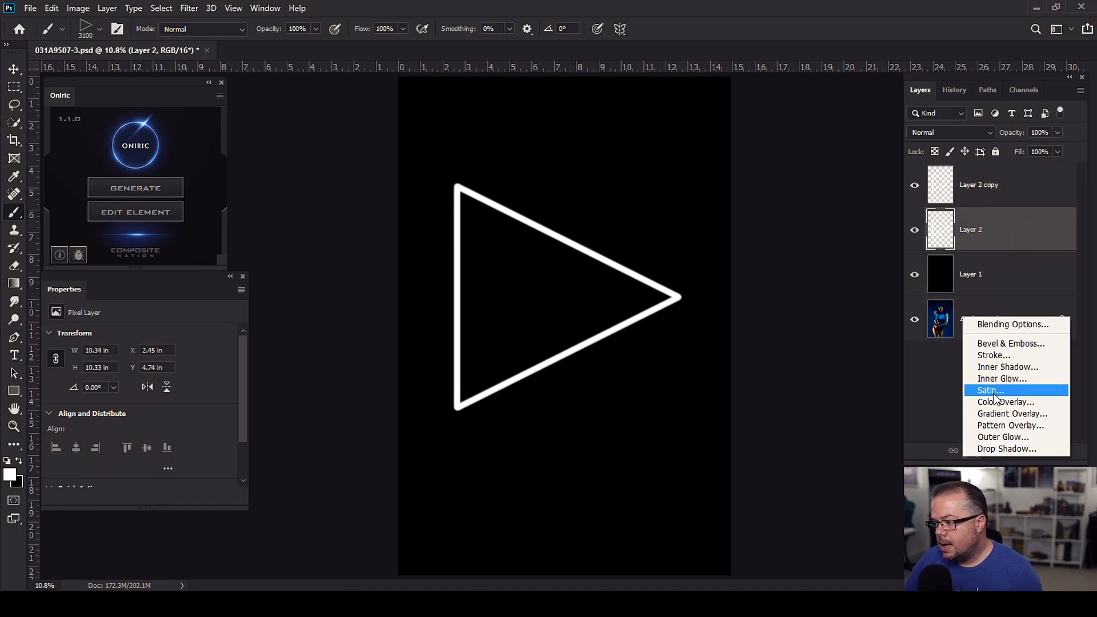
click(995, 437)
drag(298, 118, 133, 177)
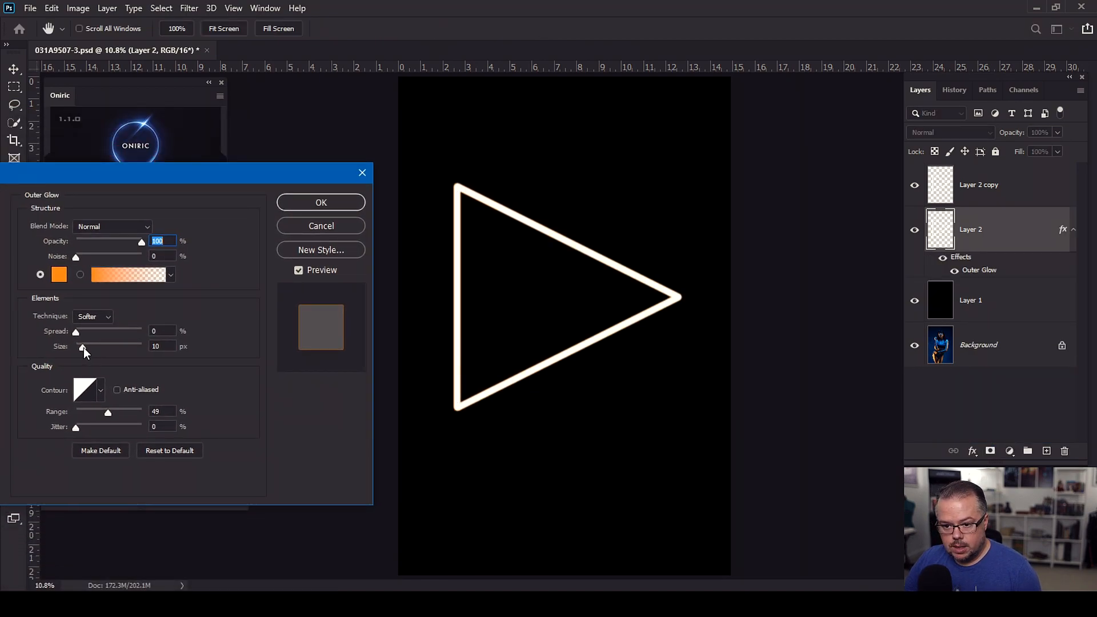
drag(83, 352, 90, 342)
click(321, 203)
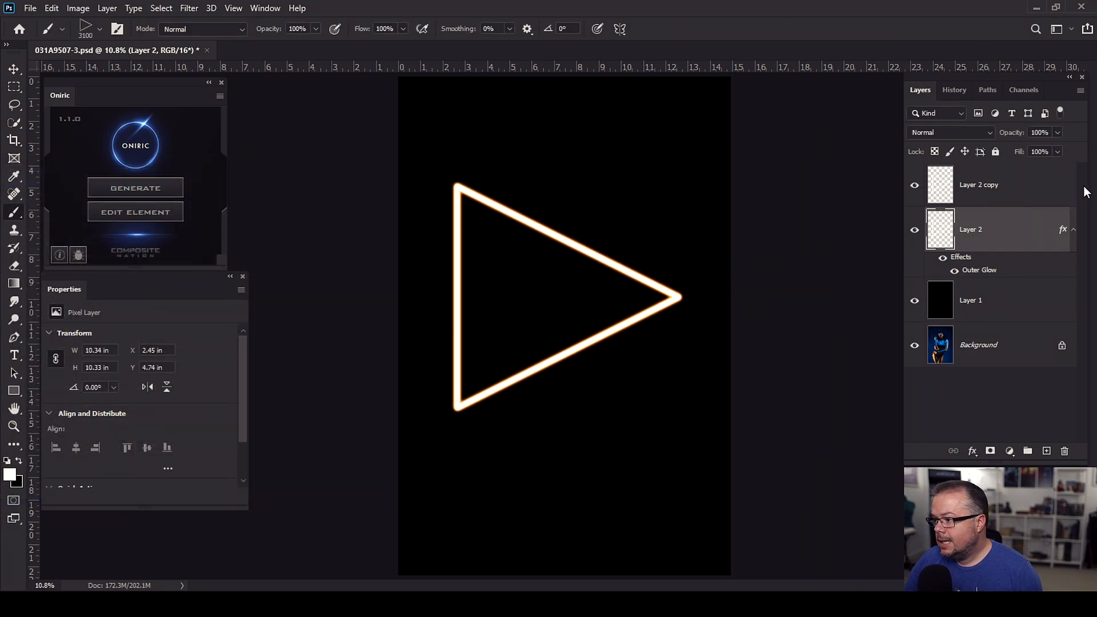
Step: Apply a Gaussian Blur with a 104.3 pixel radius to Layer 2 copy
click(1010, 195)
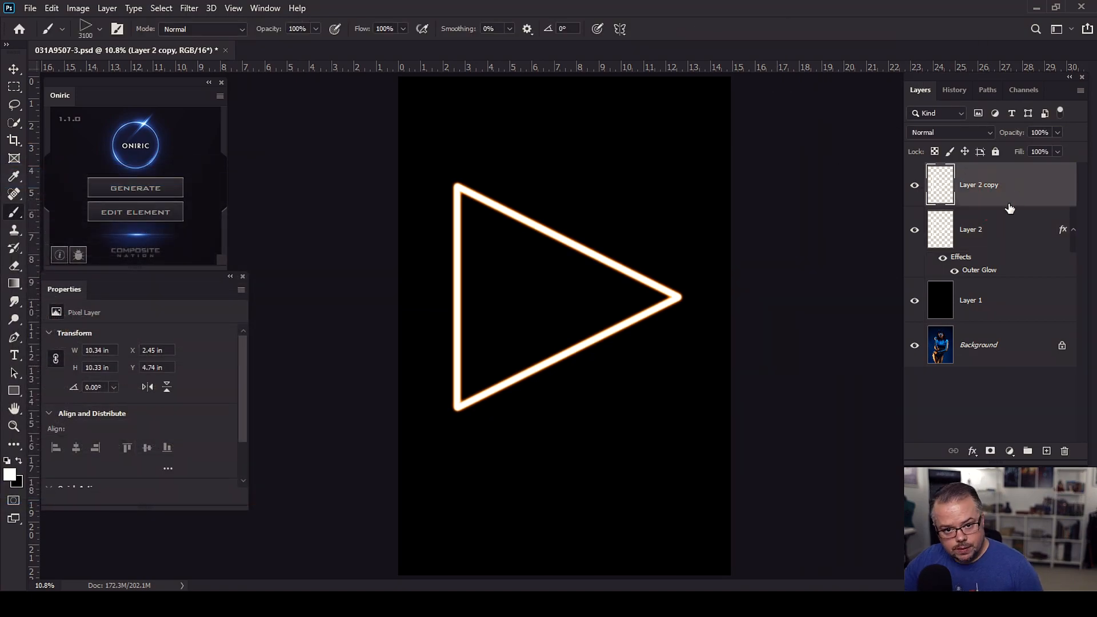
click(188, 8)
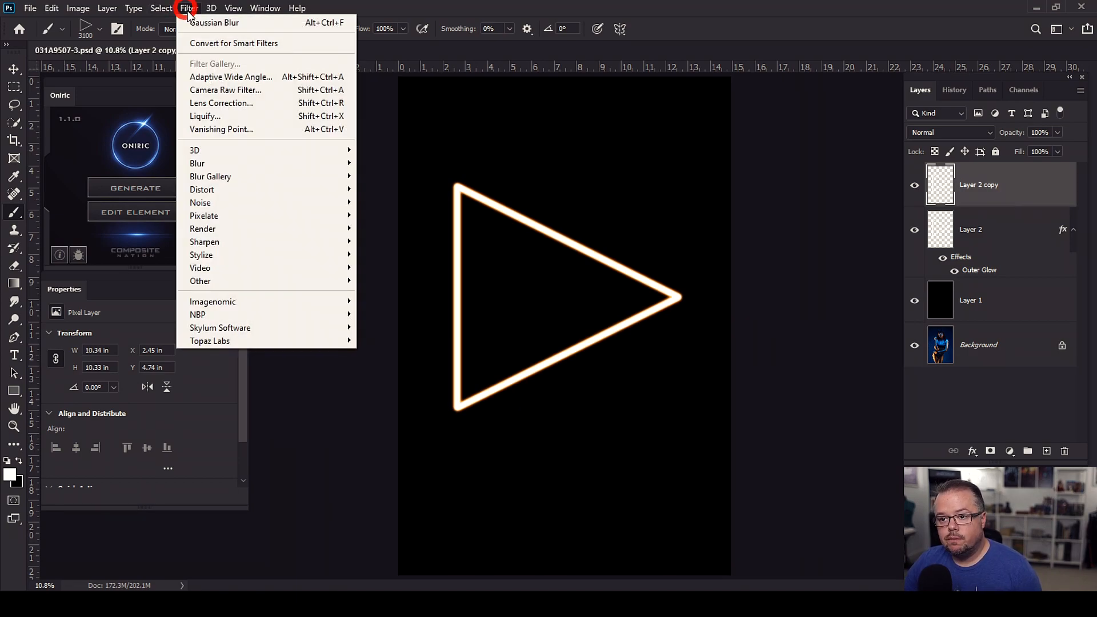
mouse_move(259, 162)
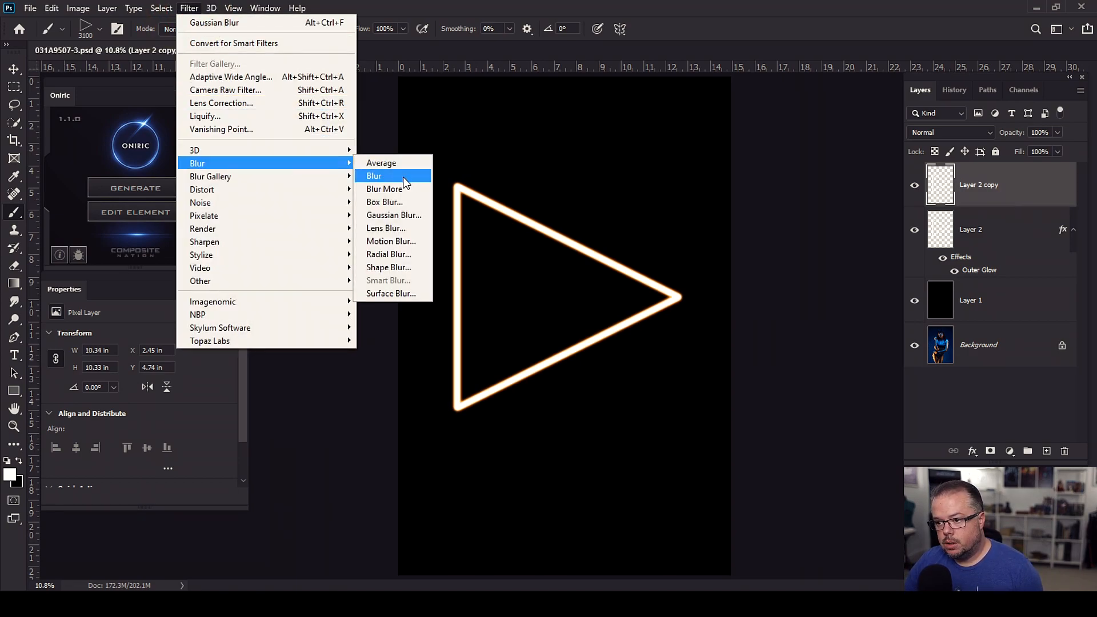
click(394, 215)
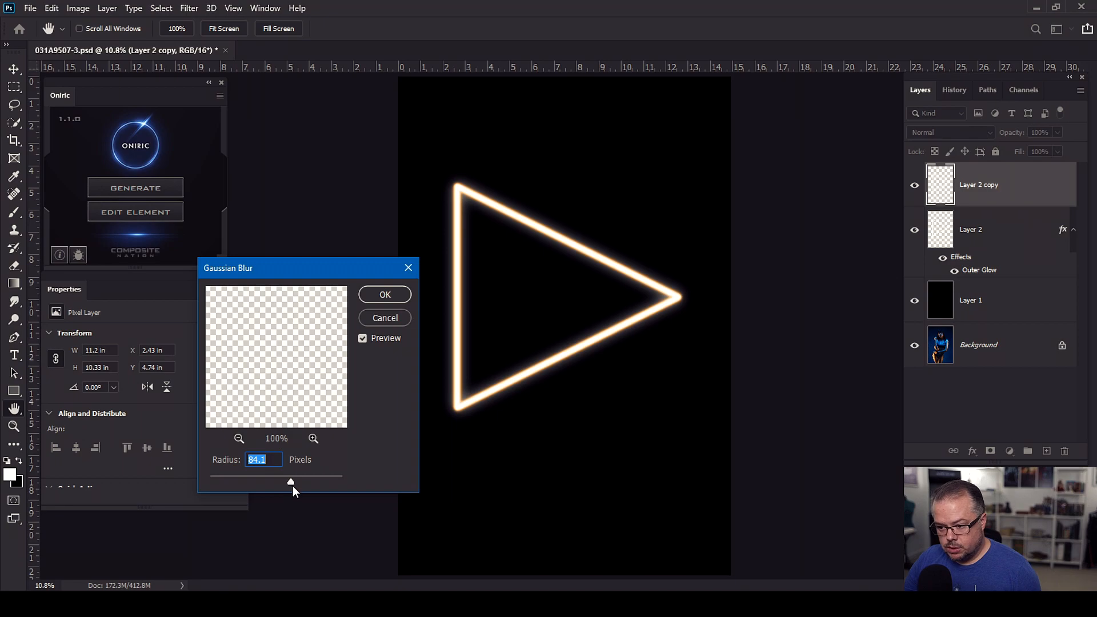
drag(293, 483, 299, 481)
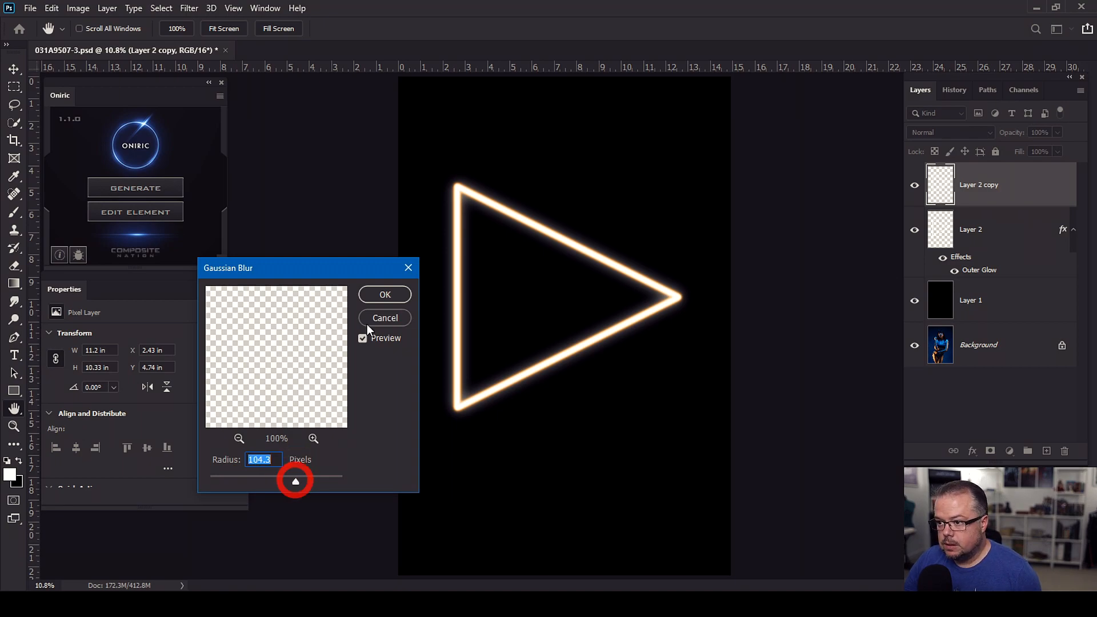
click(368, 296)
key(b)
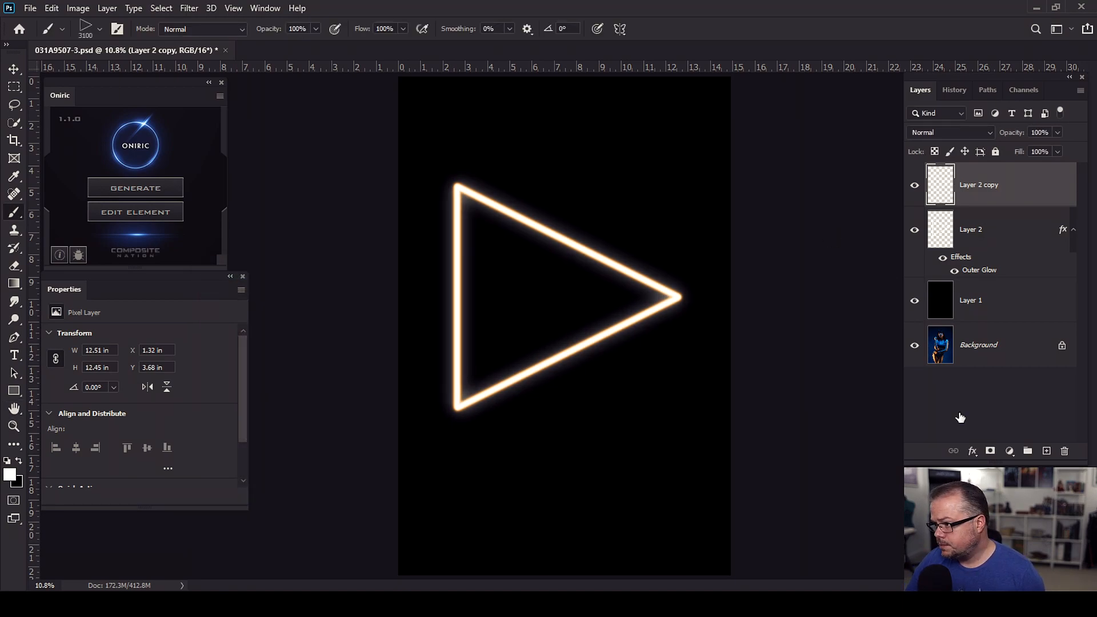
Step: Add an orange Outer Glow to Layer 2 copy with a size of 250 px and a strongly reduced opacity
click(972, 451)
click(996, 437)
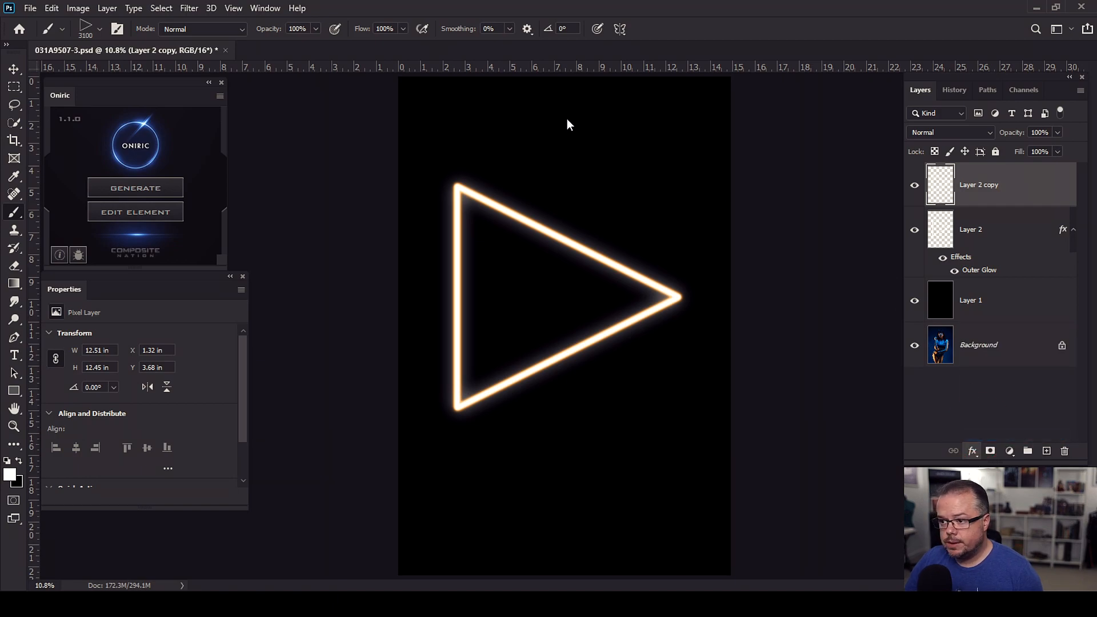
drag(473, 181, 323, 166)
drag(161, 227, 109, 238)
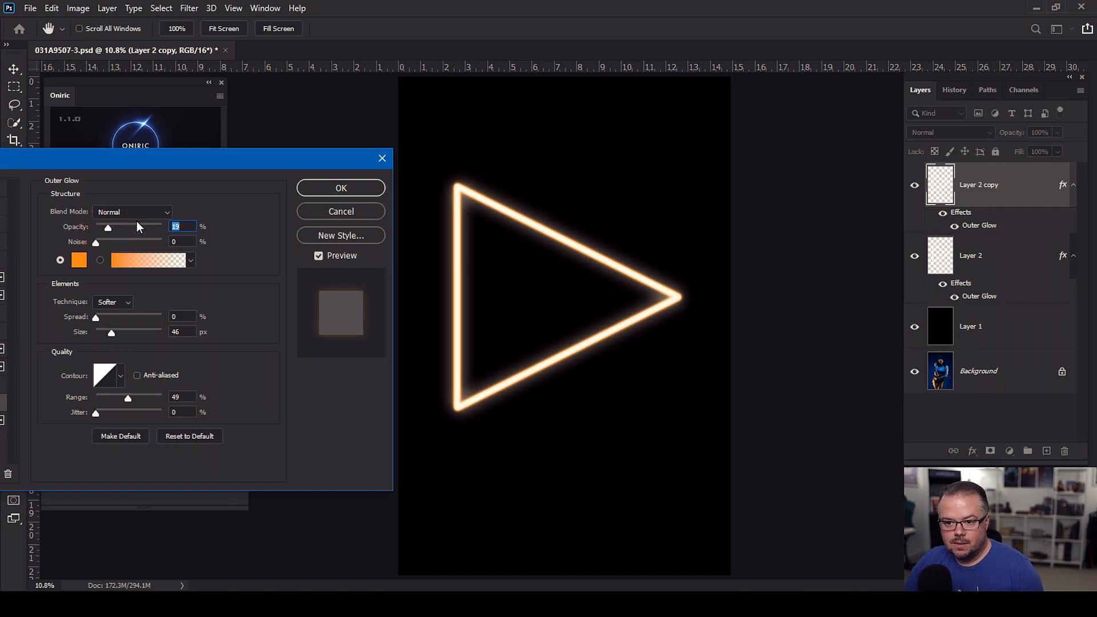
text(100)
drag(112, 331, 183, 327)
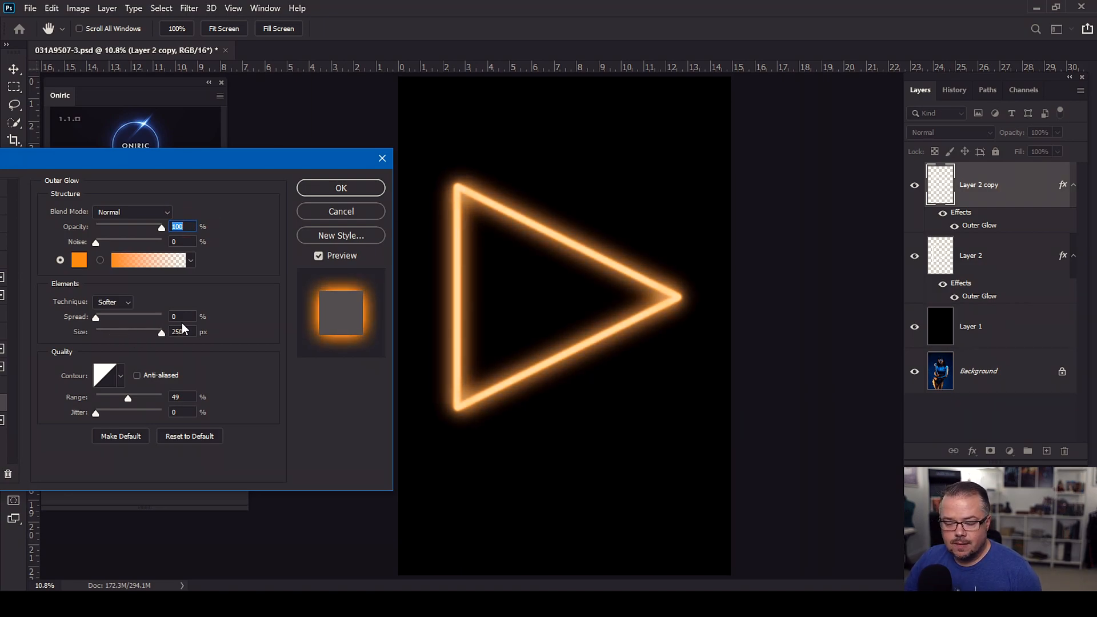
click(181, 331)
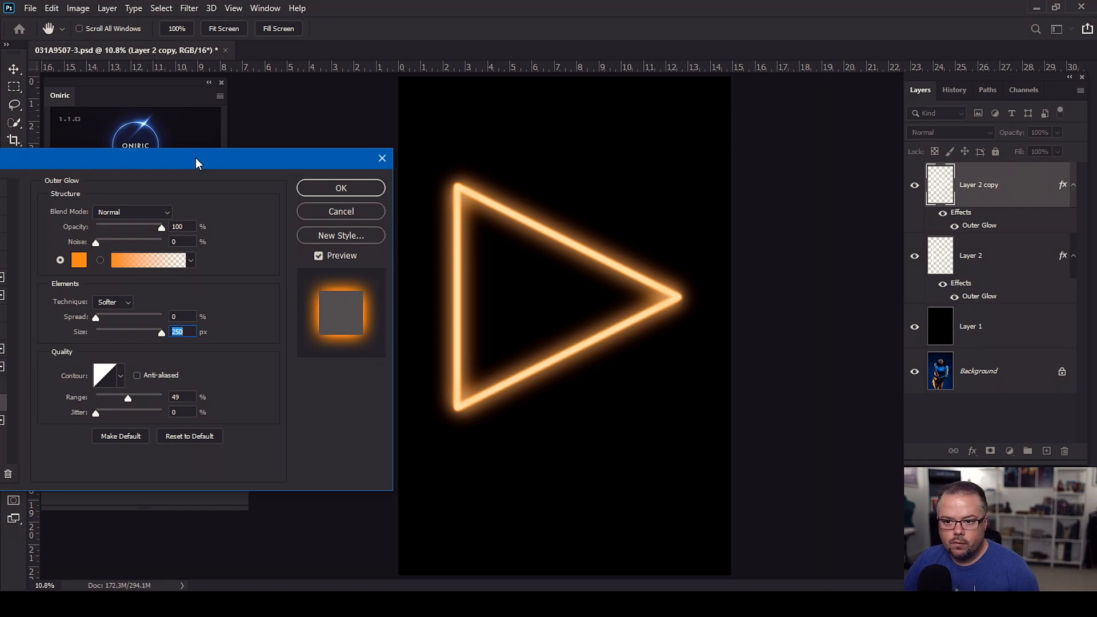
drag(162, 229, 112, 234)
click(109, 228)
click(350, 186)
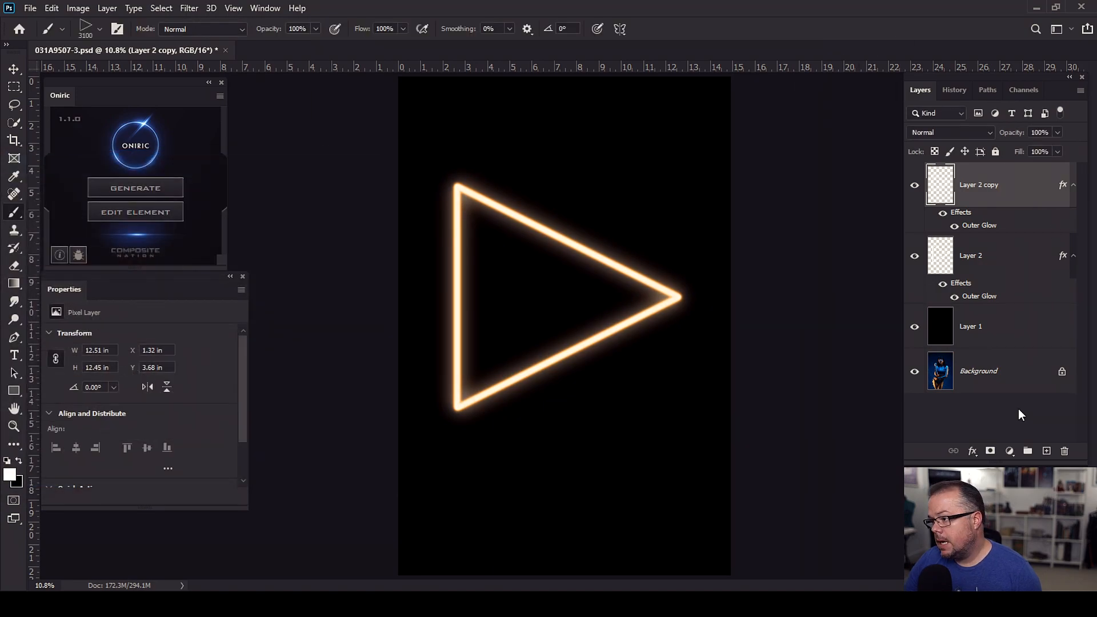
Step: Add a new empty layer above Layer 2 copy and switch the brush to the Soft Round preset
click(1046, 451)
click(97, 30)
click(94, 196)
click(715, 12)
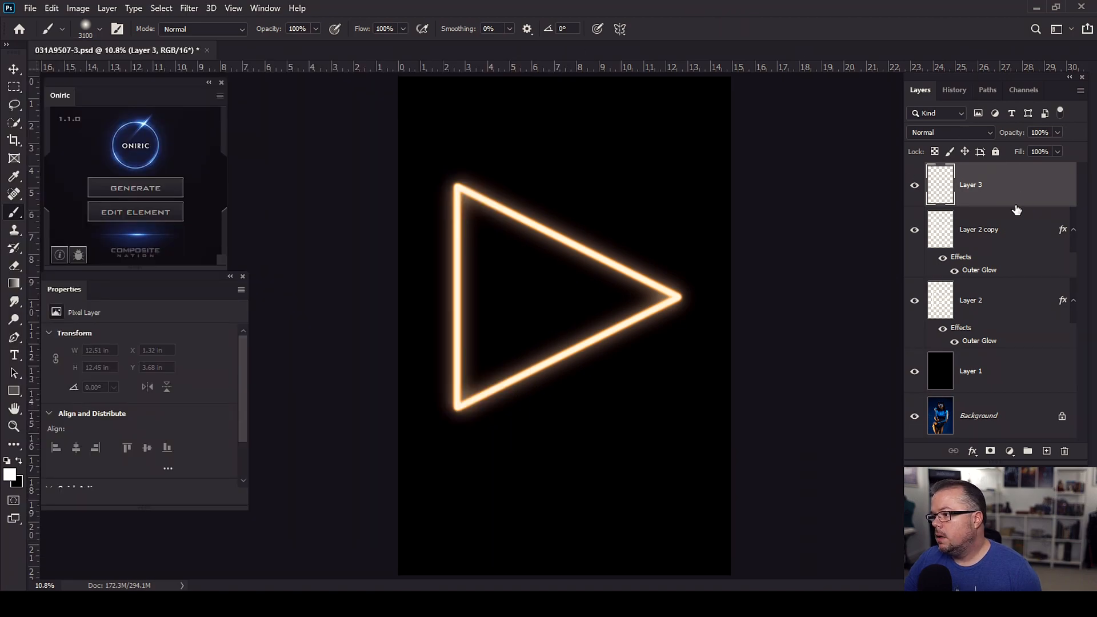
Step: Sample the triangle's glow and shift the foreground color to a bright, fully saturated orange with a hue of 25°
key(i)
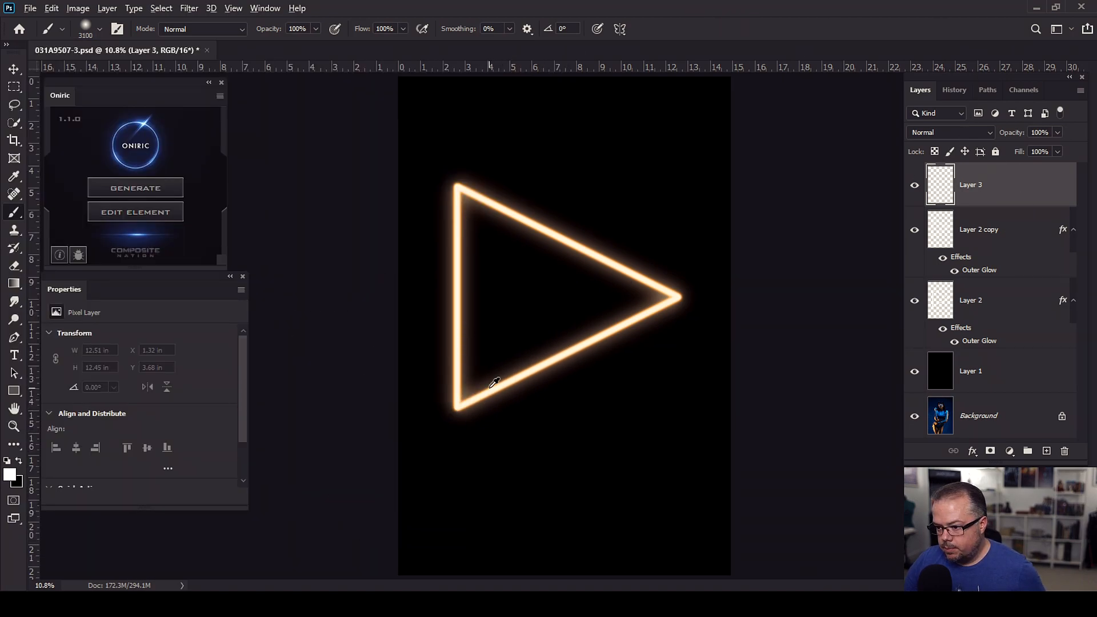
click(488, 387)
click(11, 474)
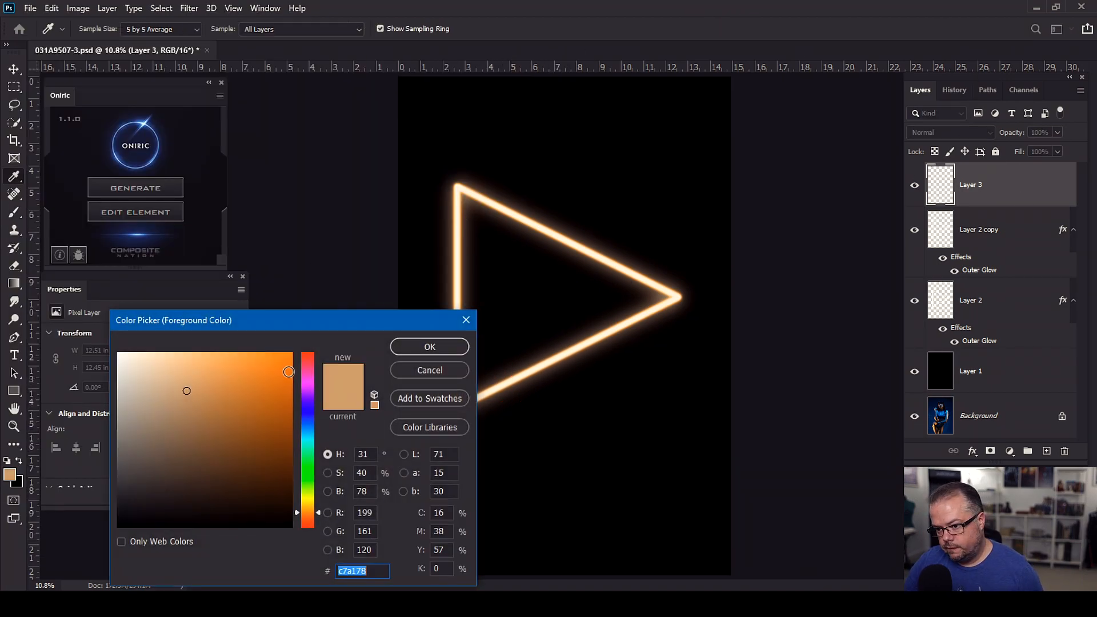
click(318, 515)
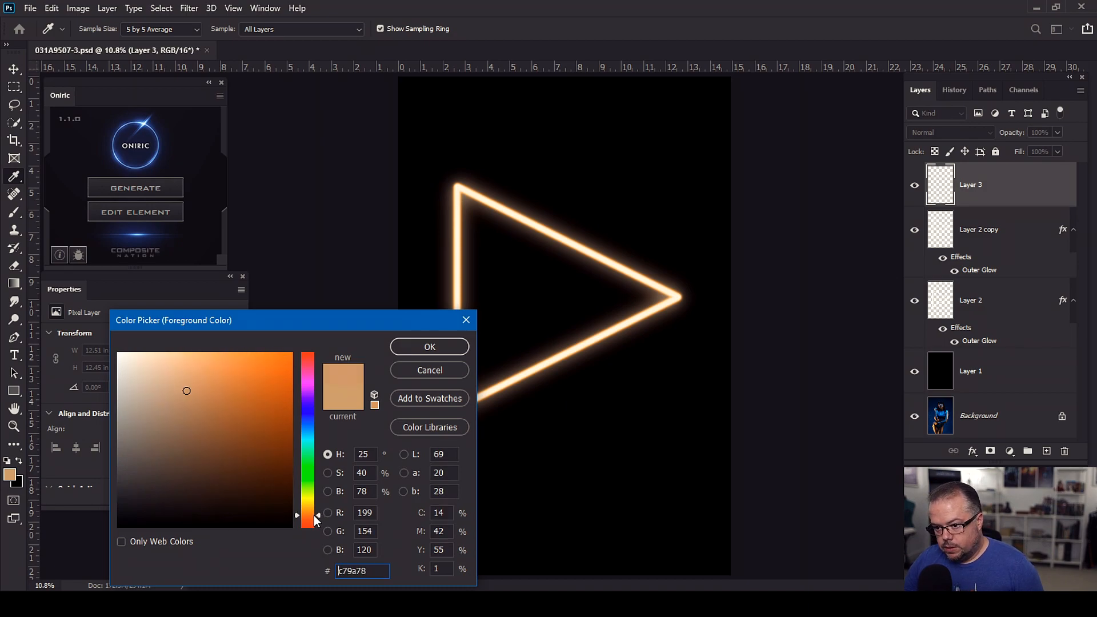
click(290, 354)
click(430, 347)
key(b)
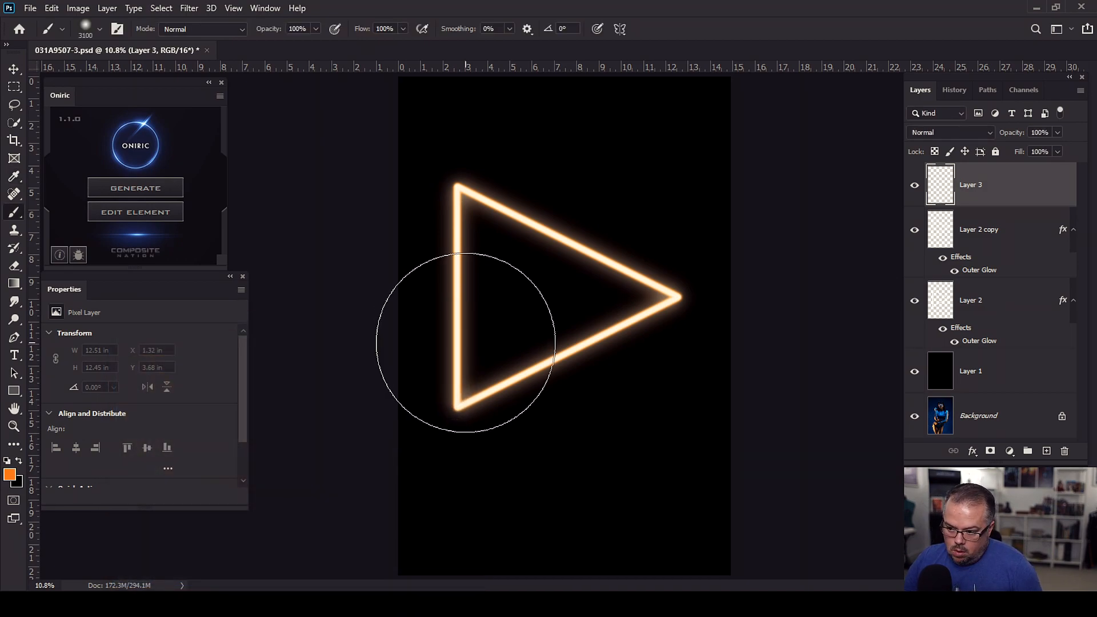
Step: Paint faint orange glows over the triangle's three corners on Layer 3, using 3% flow and a soft brush of about 2000 to 2200 px
key(bracketleft)
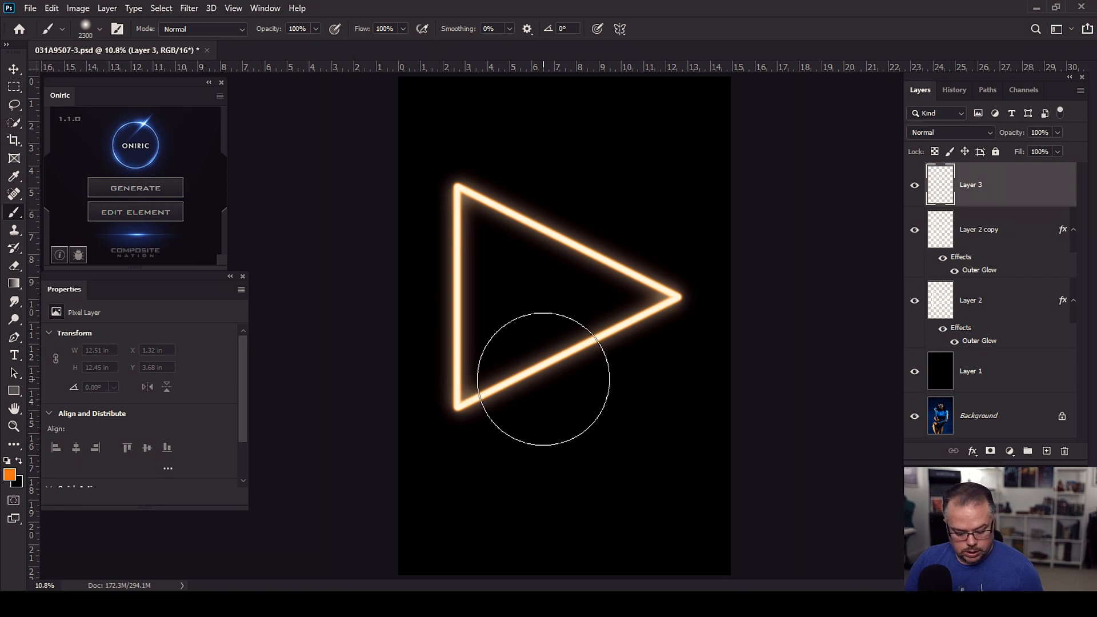
key(shift+0)
key(shift+3)
key(bracketleft)
key(bracketleft)
key(bracketleft)
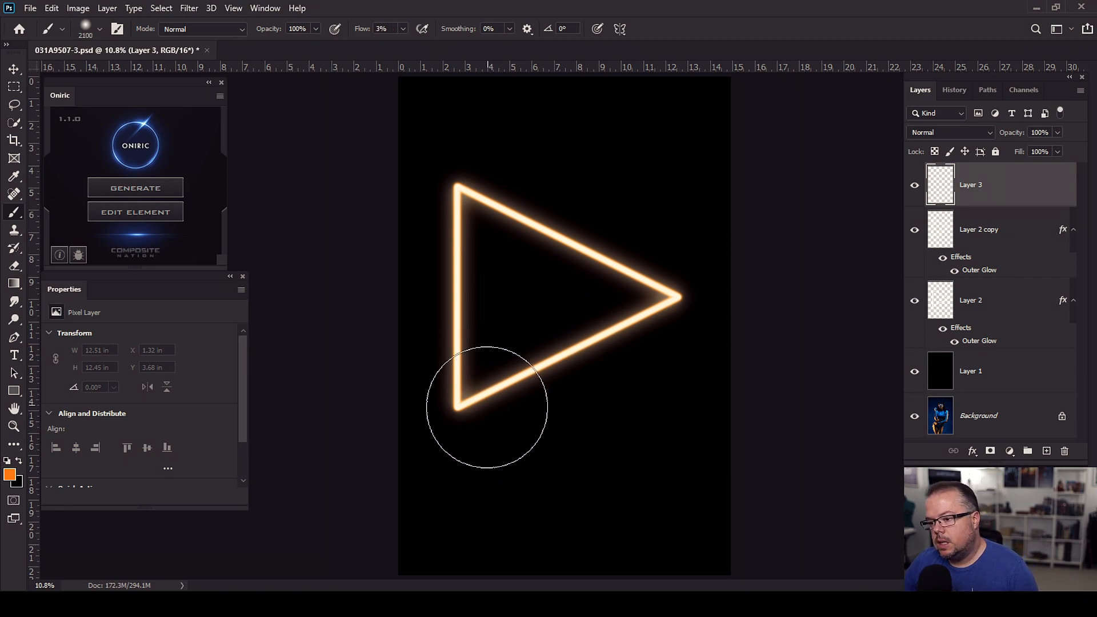
click(458, 403)
click(683, 296)
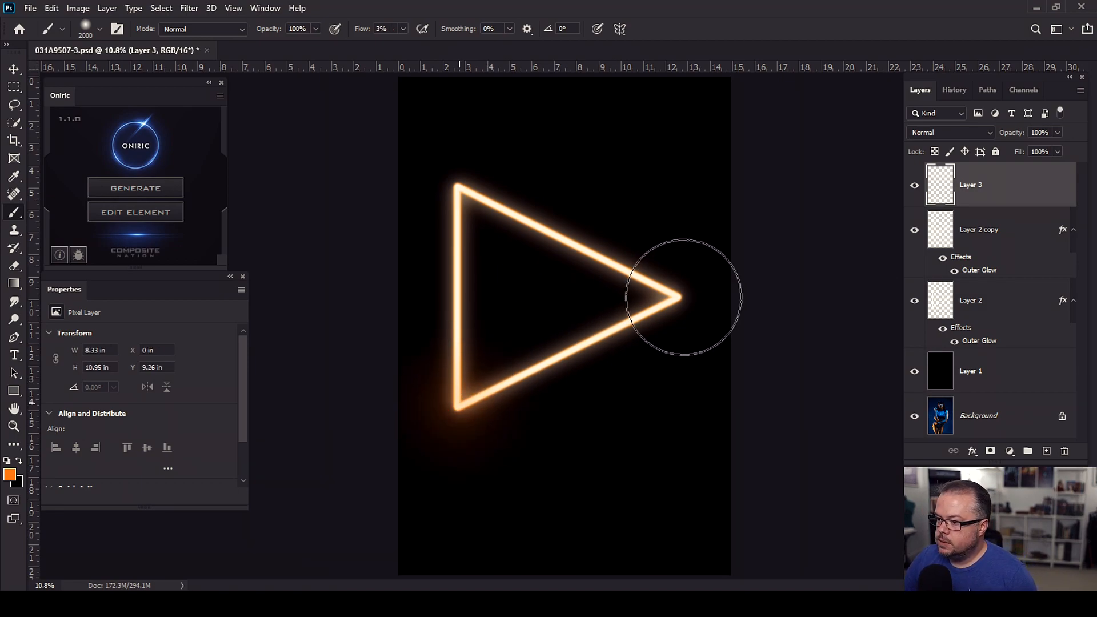
click(460, 196)
key(bracketright)
key(bracketright)
click(448, 177)
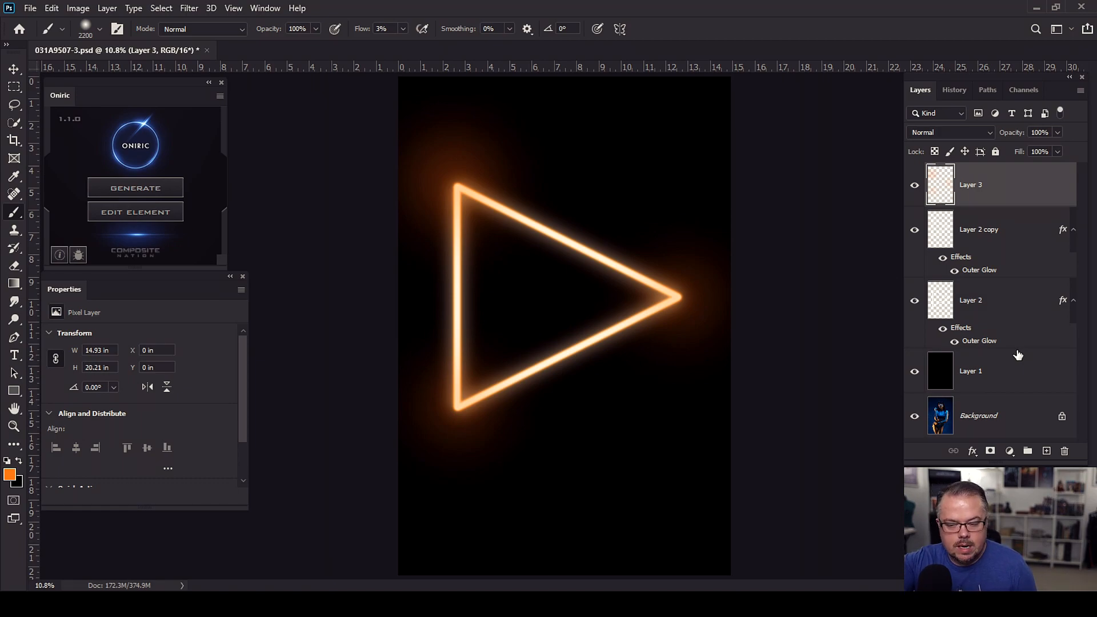
Step: Delete the corner glow layer, both triangle layers and the black layer, keeping only the Background portrait
key(Delete)
key(Delete)
key(Delete)
key(Delete)
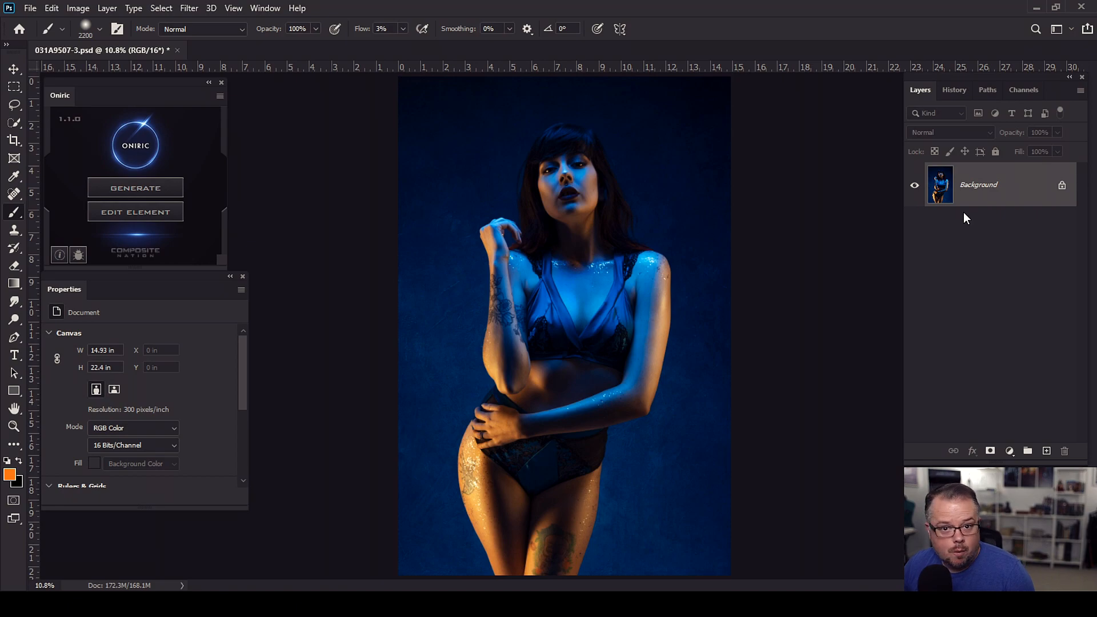
Step: Add two layers above the Background, reset the colors to default, fill Layer 1 with black and select the empty Layer 2
click(1046, 450)
click(1046, 451)
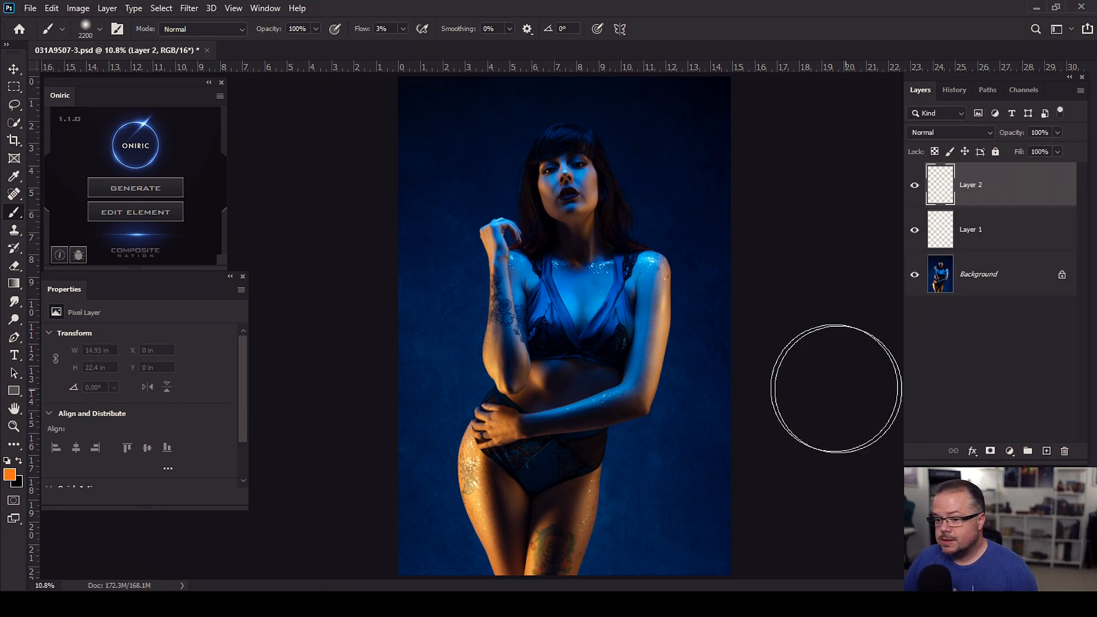
key(d)
click(1011, 231)
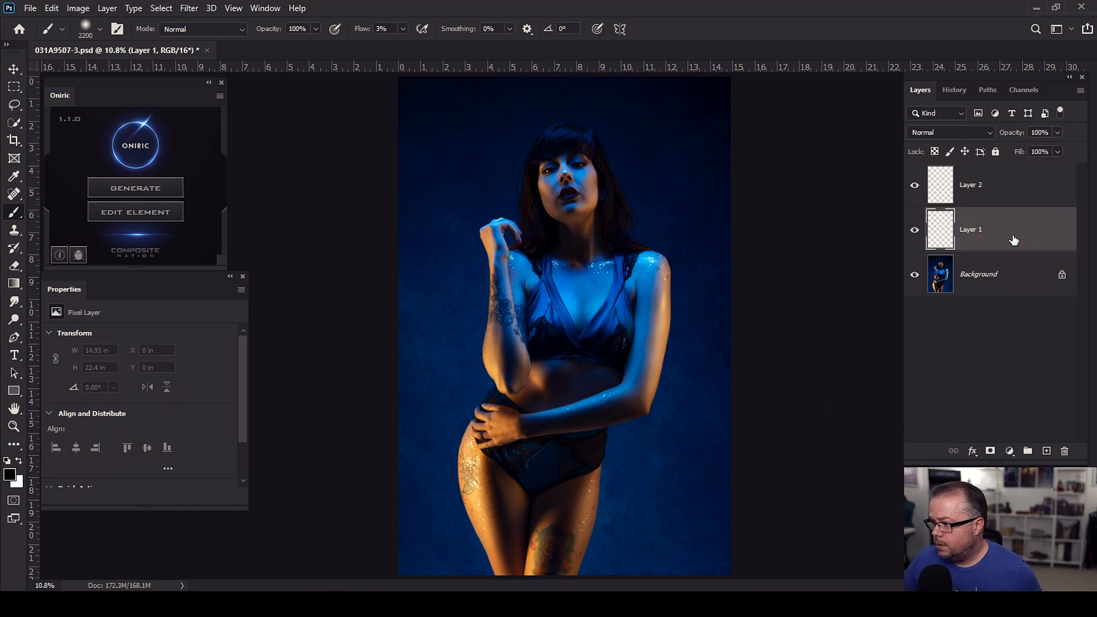
key(alt+BackSpace)
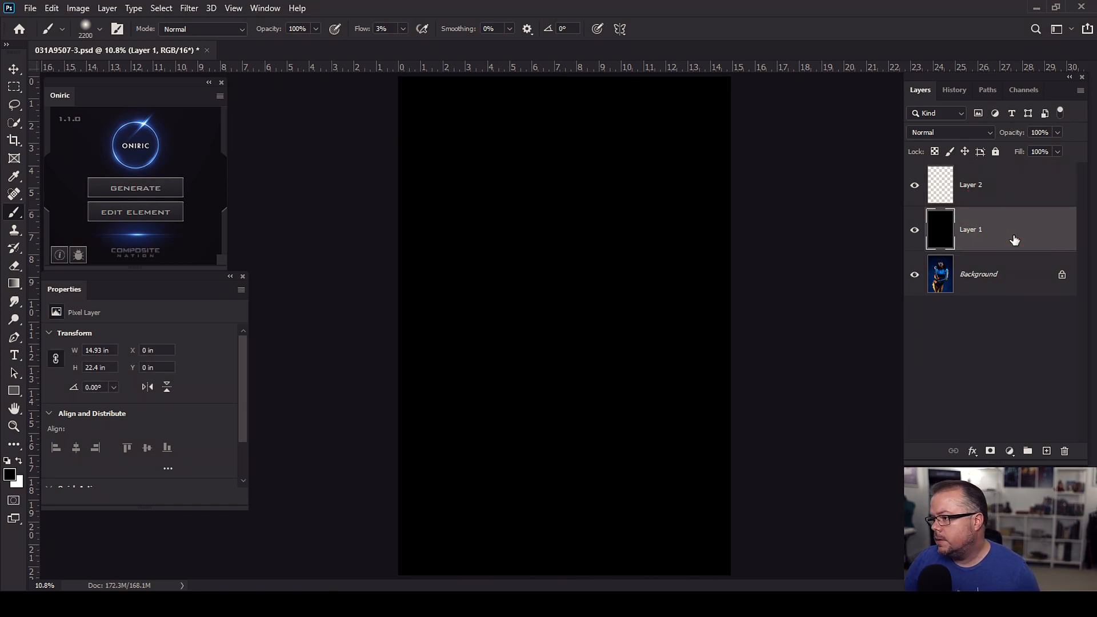
click(999, 196)
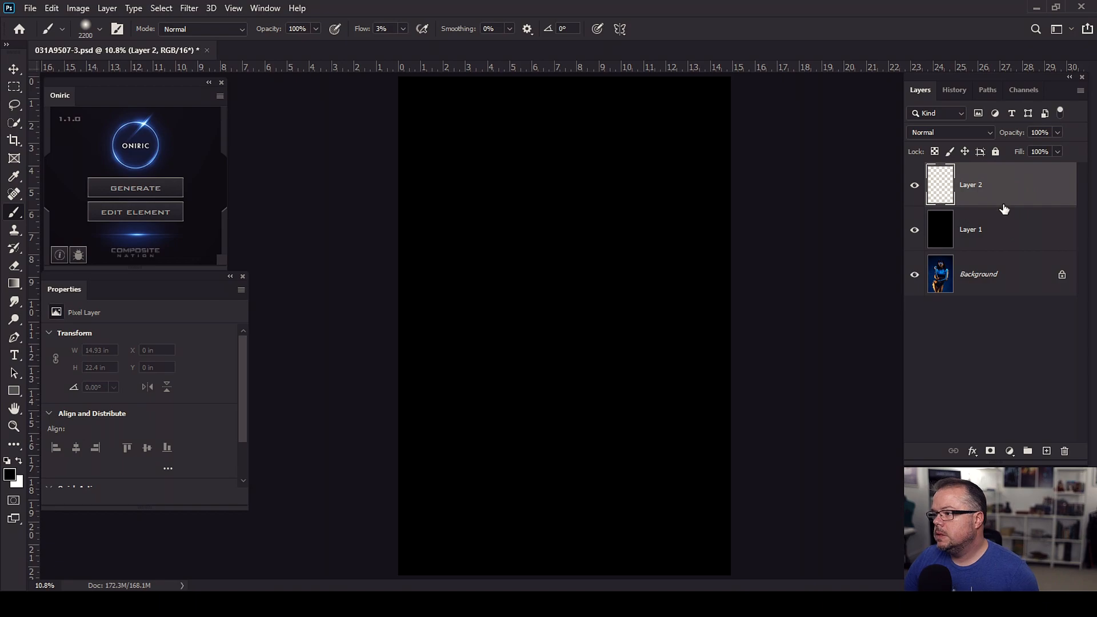
Step: Stamp a large white triangle on Layer 2 using the BGR 7 Soft brush at 3500 px and 100% flow
click(101, 29)
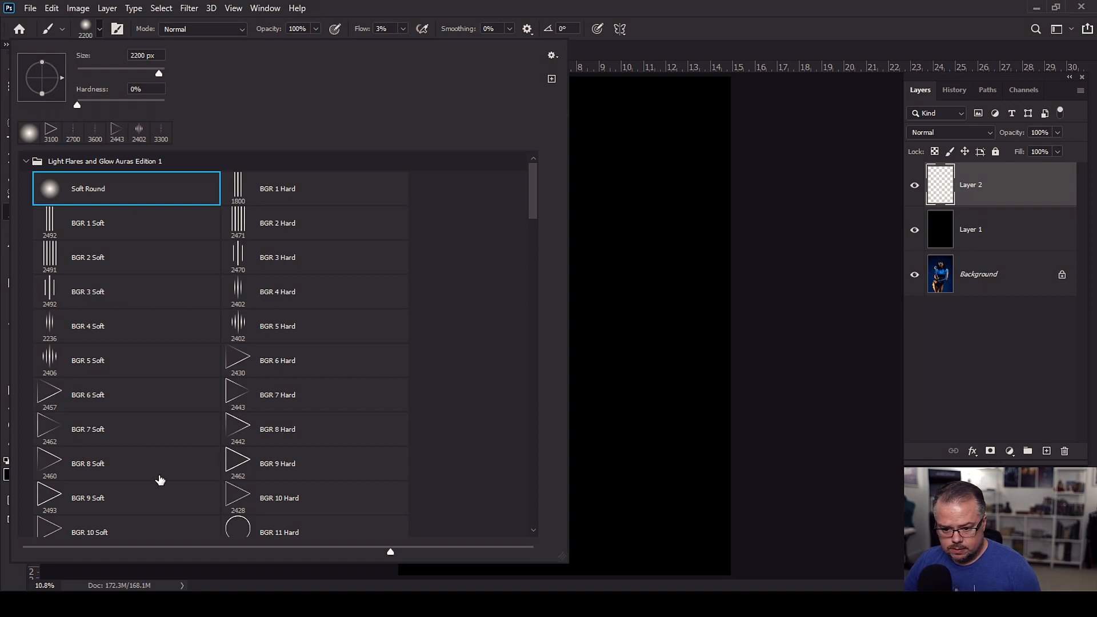
click(54, 426)
click(656, 7)
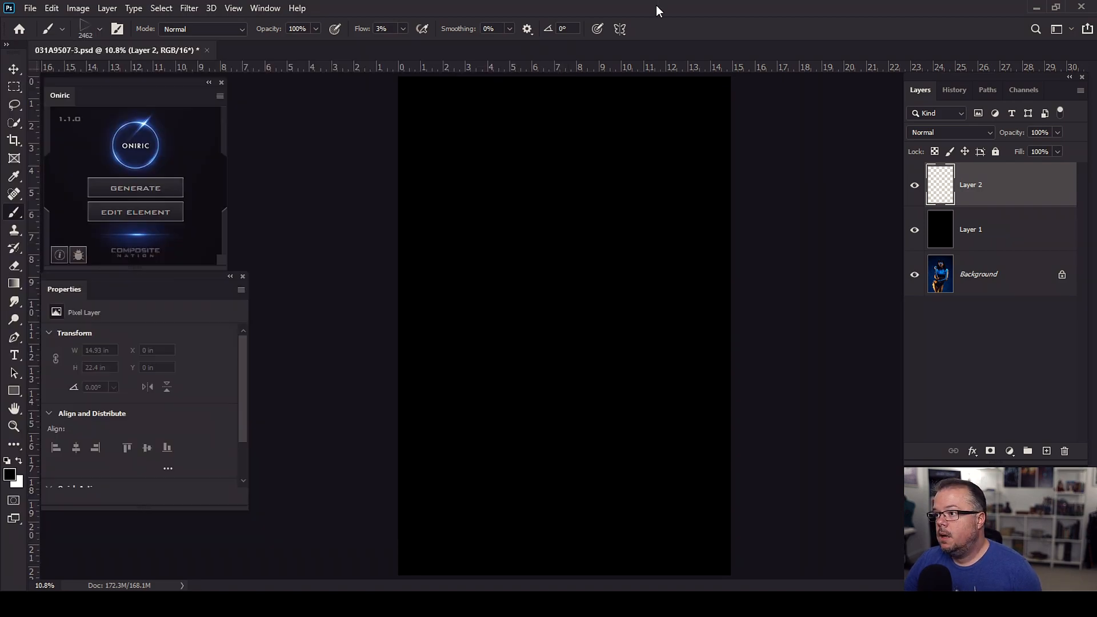
key(x)
key(bracketright)
key(bracketright)
key(bracketright)
key(bracketright)
key(shift+0)
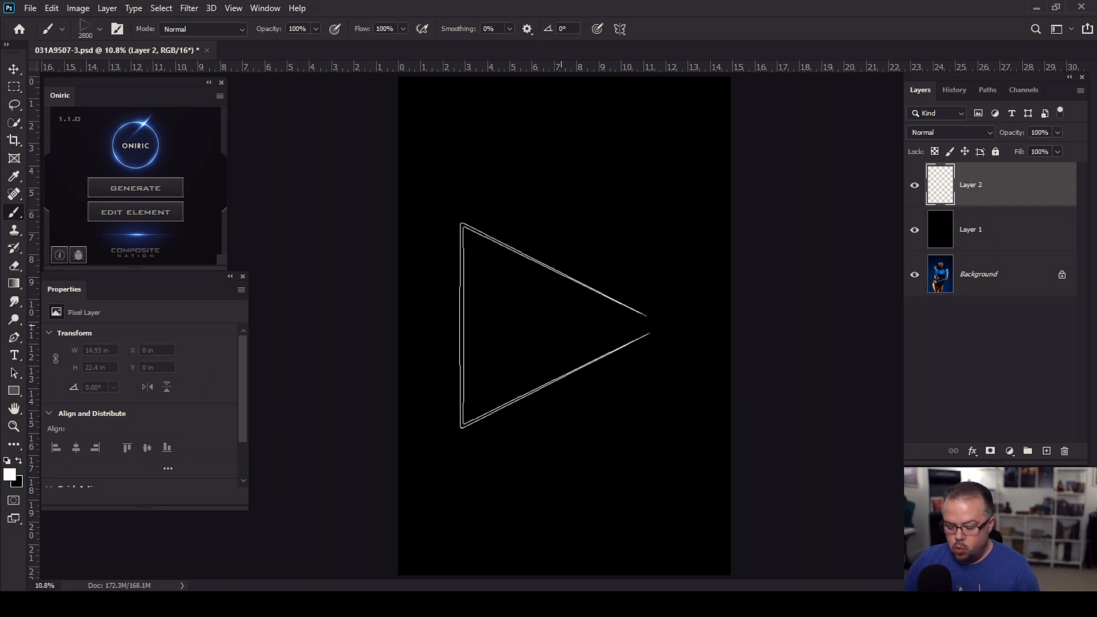
key(bracketright)
key(bracketright)
key(bracketright)
key(bracketright)
key(bracketright)
key(bracketright)
key(bracketright)
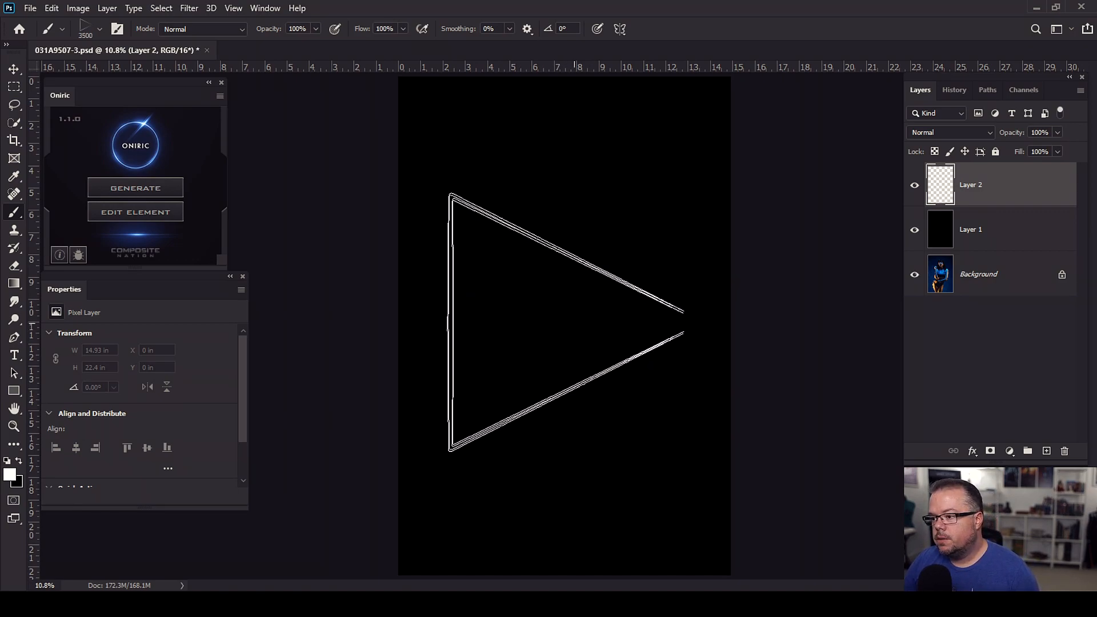
click(575, 309)
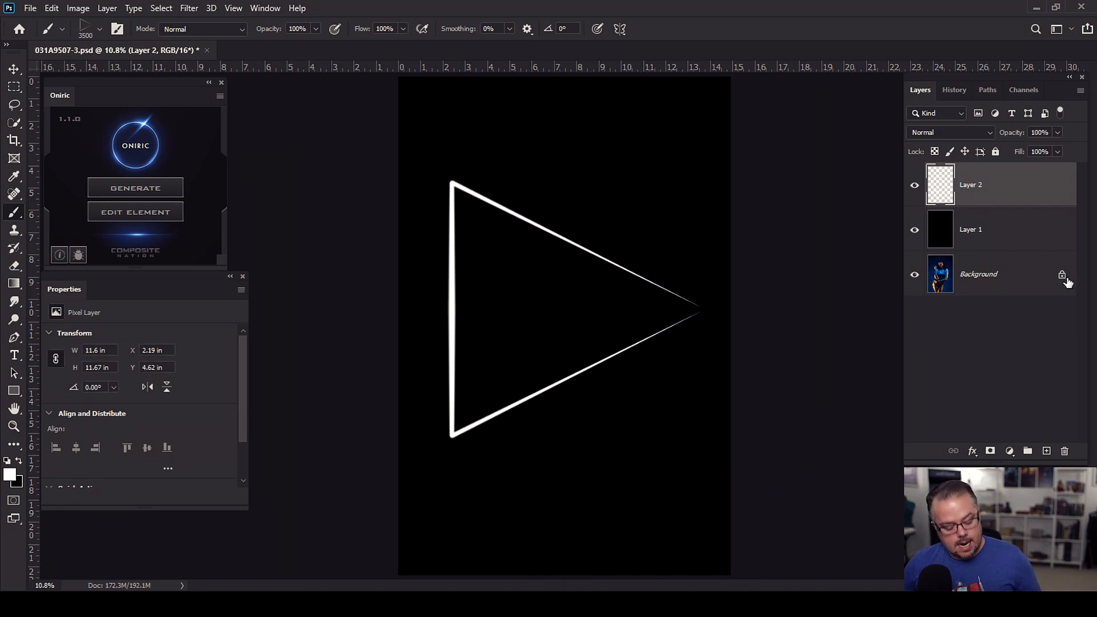
Step: Generate an Oniric glow of the Diffuse type for the triangle and check which areas it affects in the X-ray view
click(137, 197)
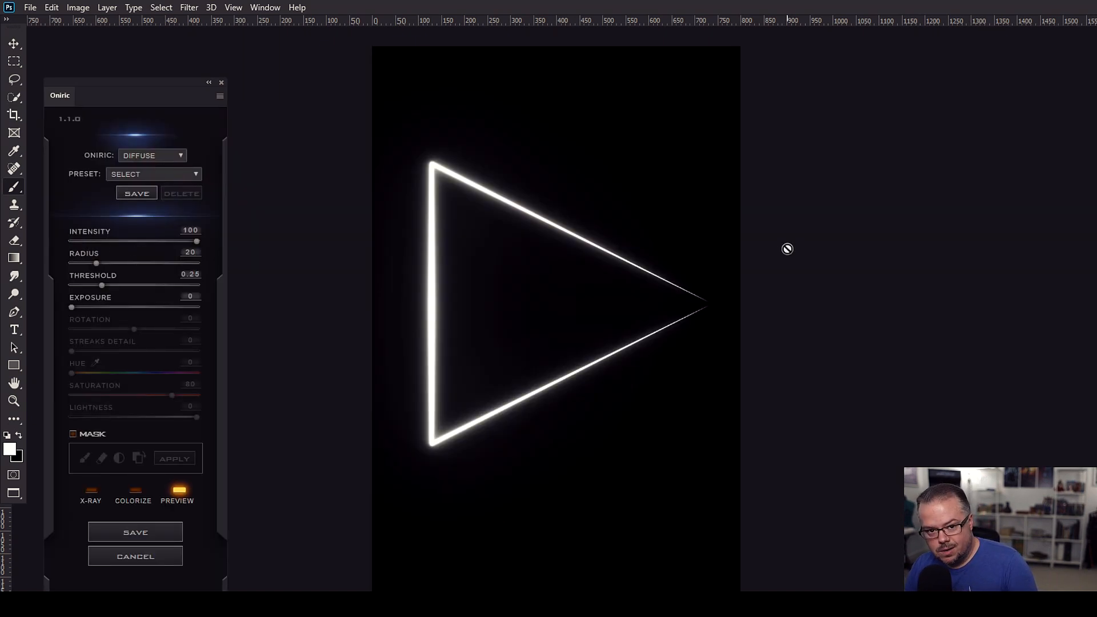
drag(147, 82, 180, 46)
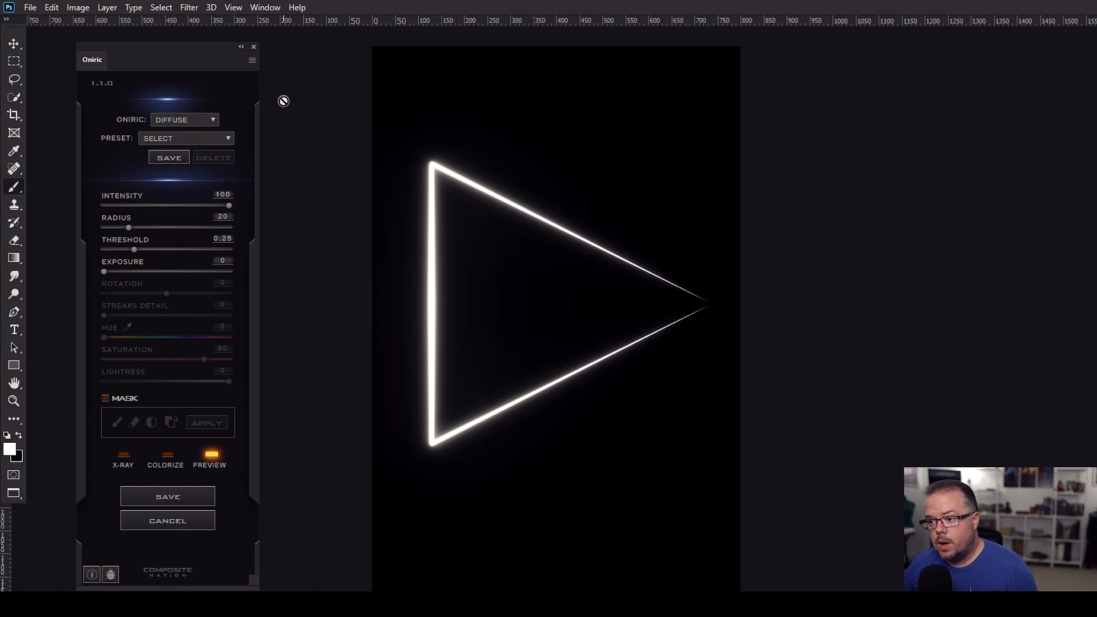
click(180, 118)
click(175, 133)
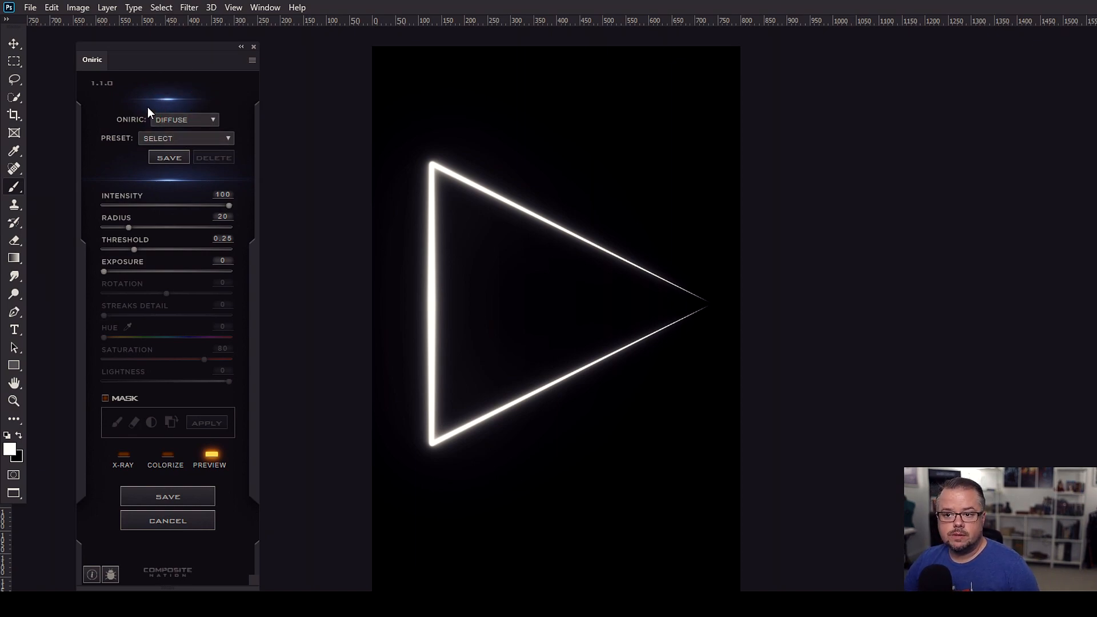
click(122, 455)
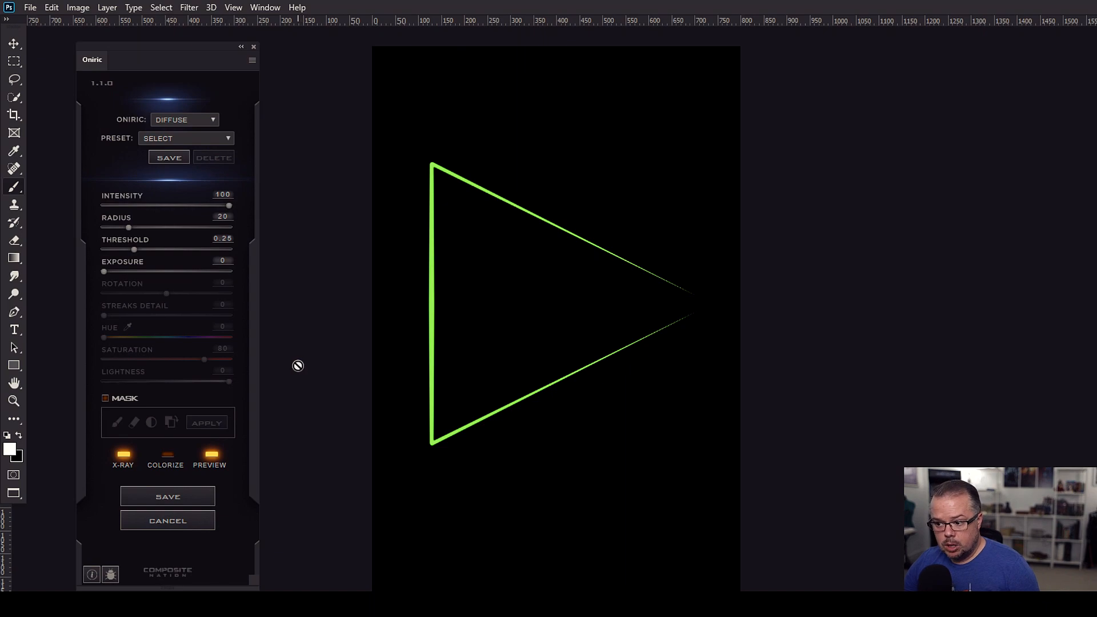
click(122, 455)
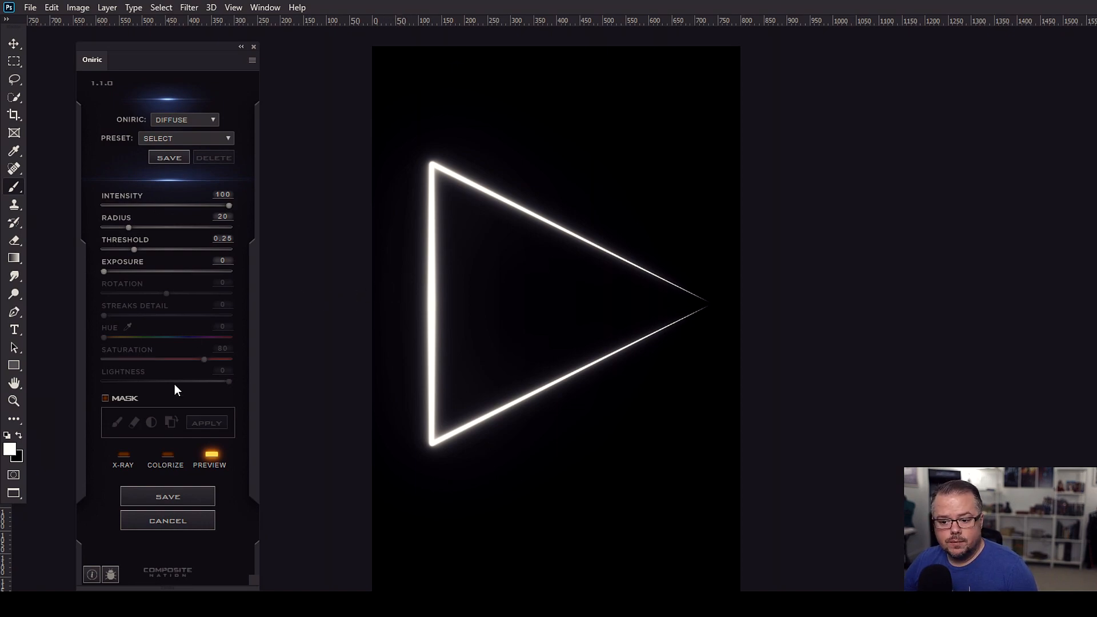
Step: Colorize the triangle's glow, set its exposure to 76 and save the element as aura 1
click(165, 460)
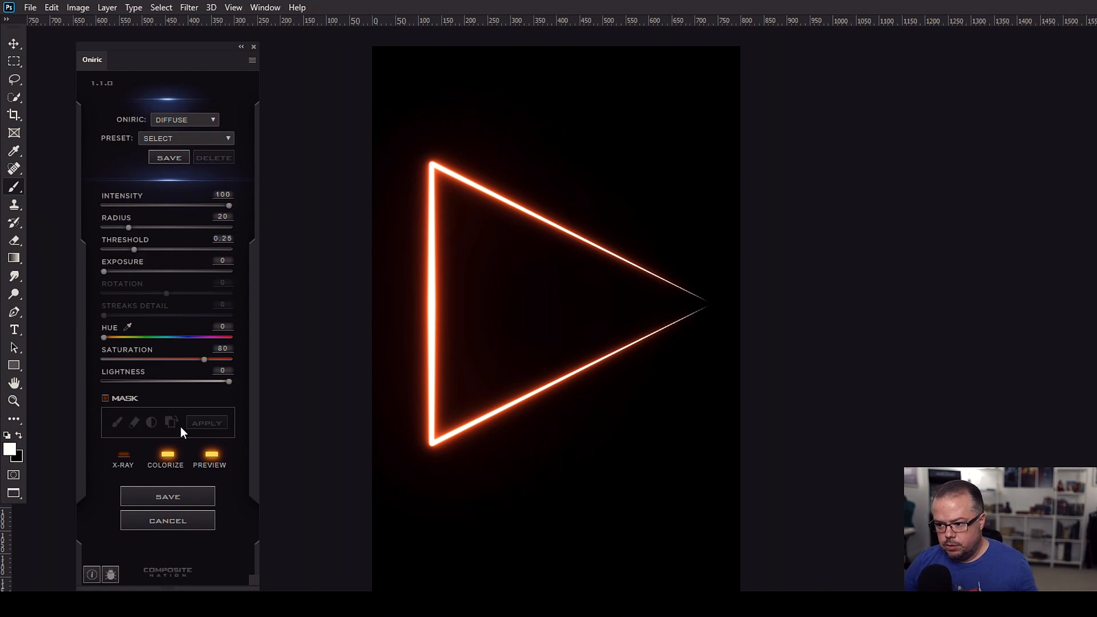
click(140, 272)
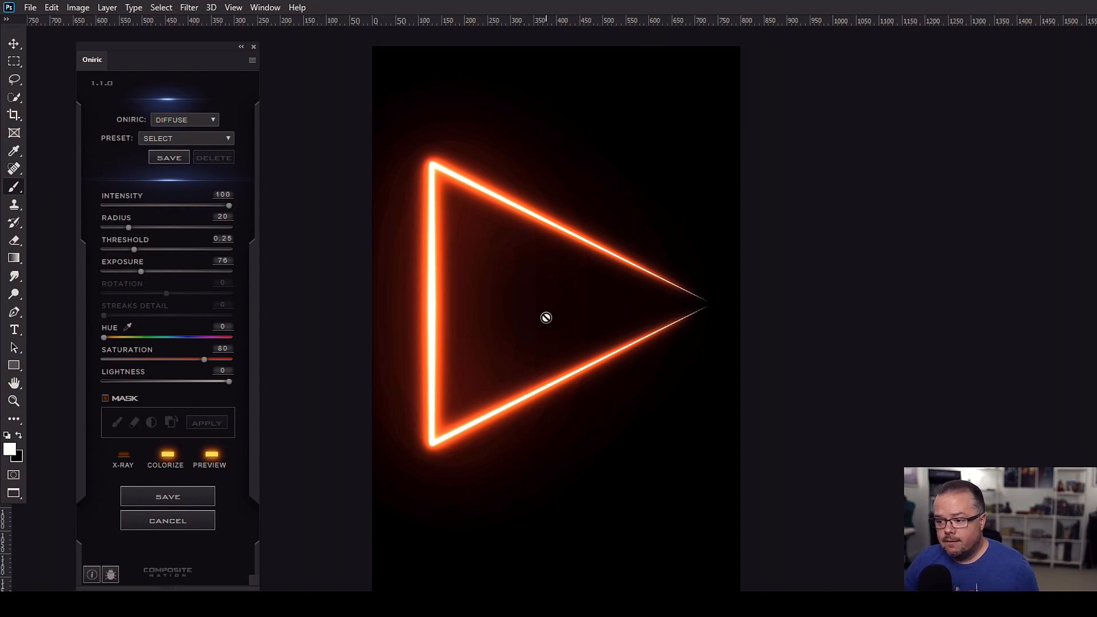
click(173, 500)
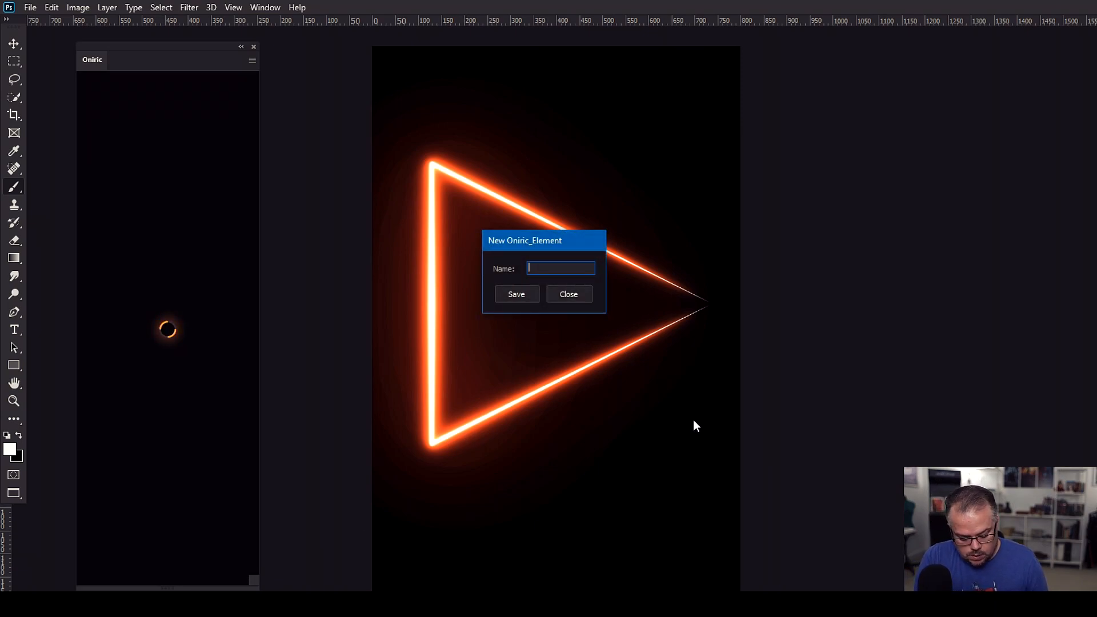
key(Return)
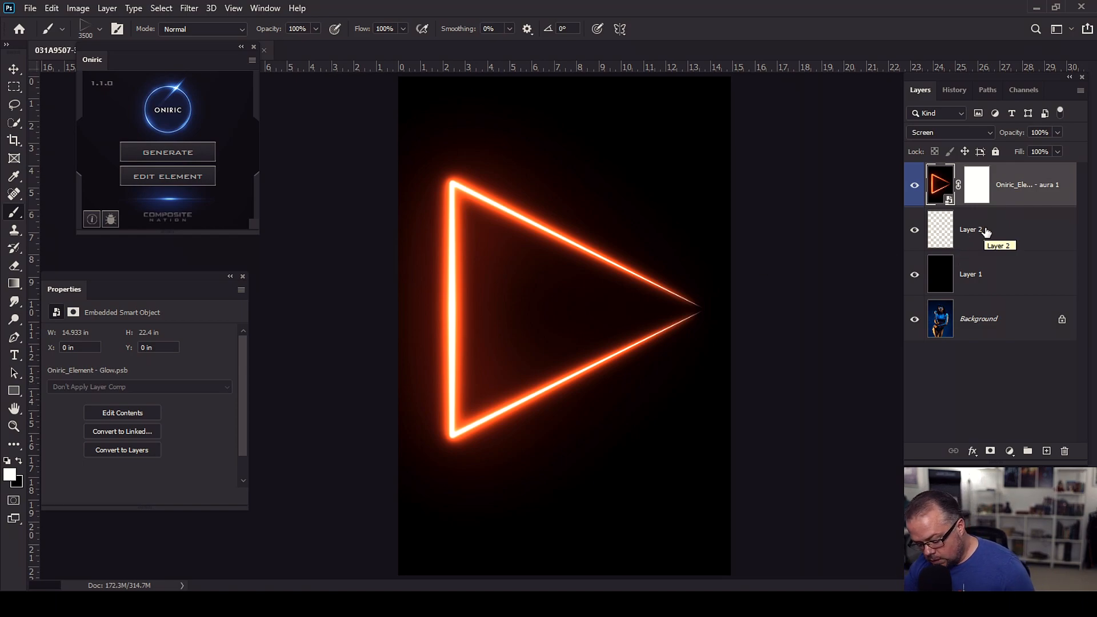
Step: Delete the Oniric glow element and the triangle layer, and add a new empty layer above the black layer
key(Delete)
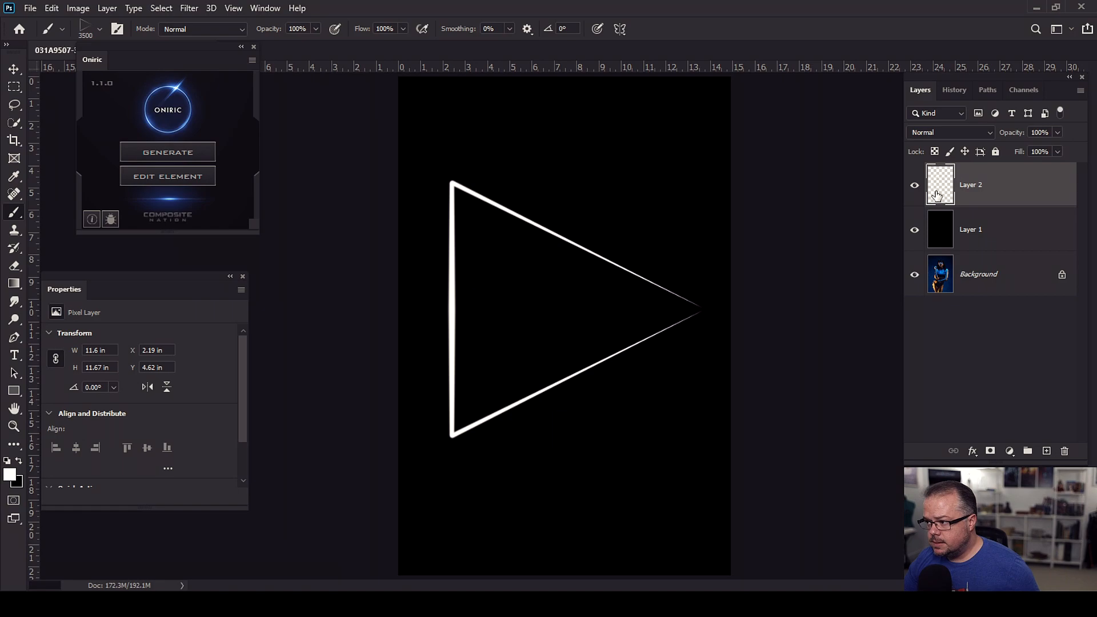
key(Delete)
click(1046, 451)
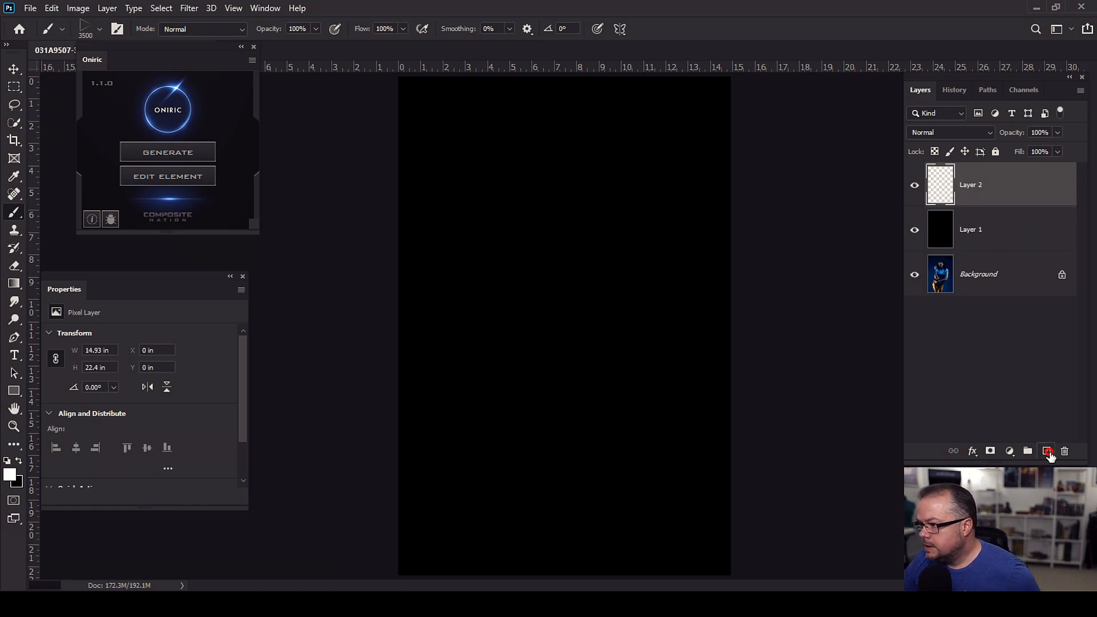
Step: Switch the brush to the preset shaped like a vertical row of tapering oval lights and enlarge it to 2700 px
click(99, 29)
scroll(342, 422, down, 3)
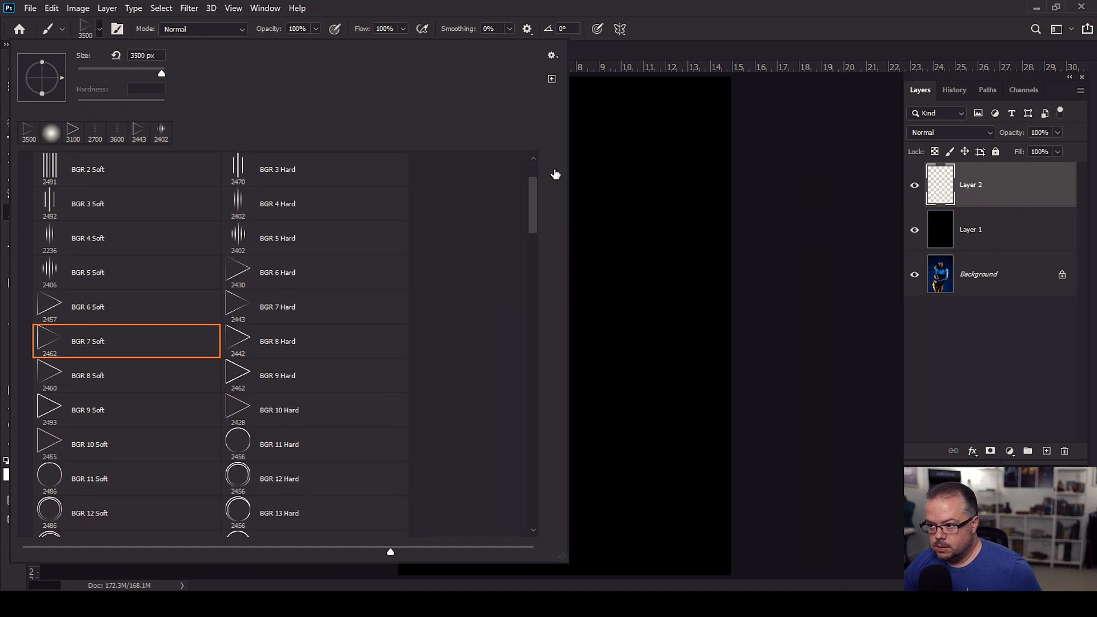
mouse_move(531, 230)
mouse_down()
mouse_move(535, 286)
mouse_move(532, 269)
mouse_up()
click(252, 430)
click(92, 444)
click(739, 5)
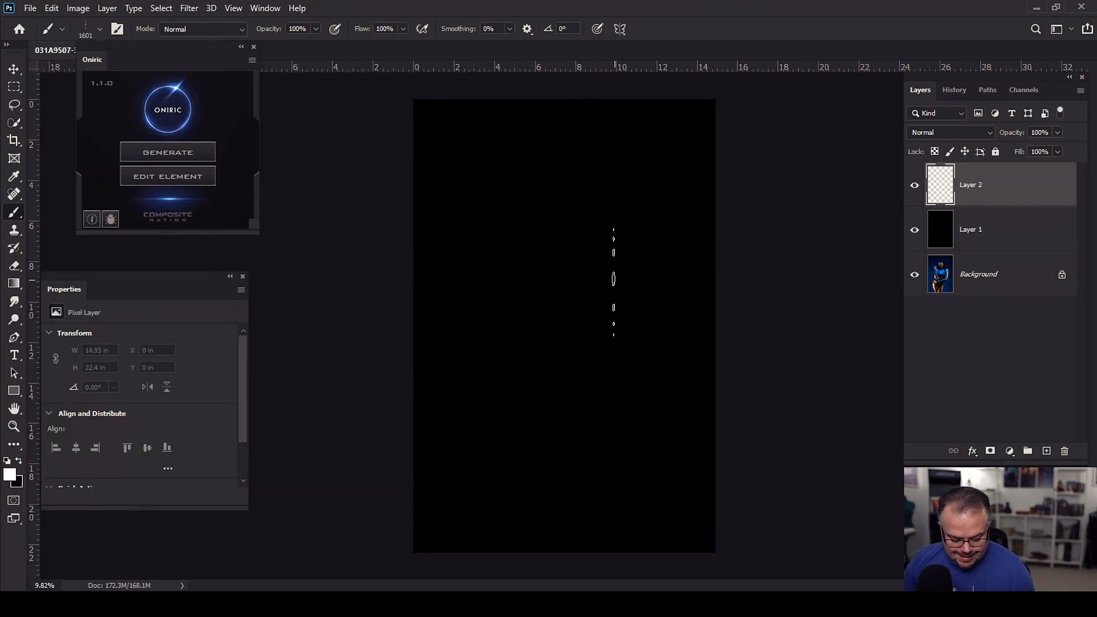
key(bracketright)
key(bracketright)
key(bracketright)
key(bracketright)
key(bracketright)
key(bracketright)
key(bracketright)
key(bracketright)
key(bracketright)
key(bracketright)
key(bracketright)
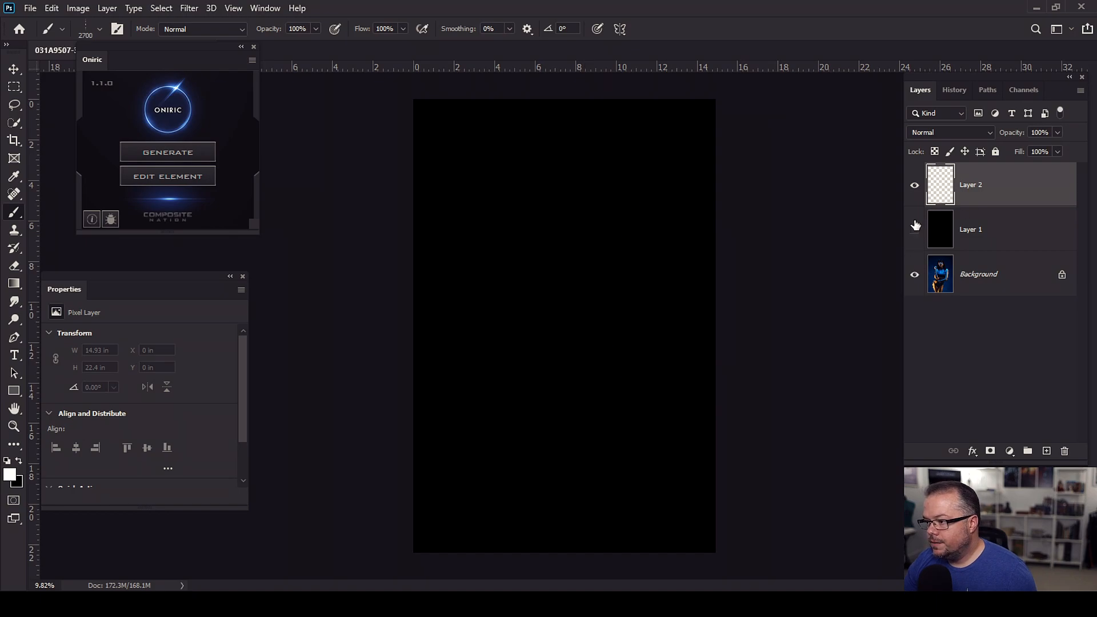
Step: Hide the black Layer 1 and reduce the brush to 1000 px to fit the outer edge of the upper arm
click(915, 229)
key(bracketleft)
key(bracketleft)
key(bracketleft)
key(bracketleft)
key(bracketleft)
key(bracketleft)
key(bracketleft)
key(bracketleft)
key(bracketleft)
key(bracketleft)
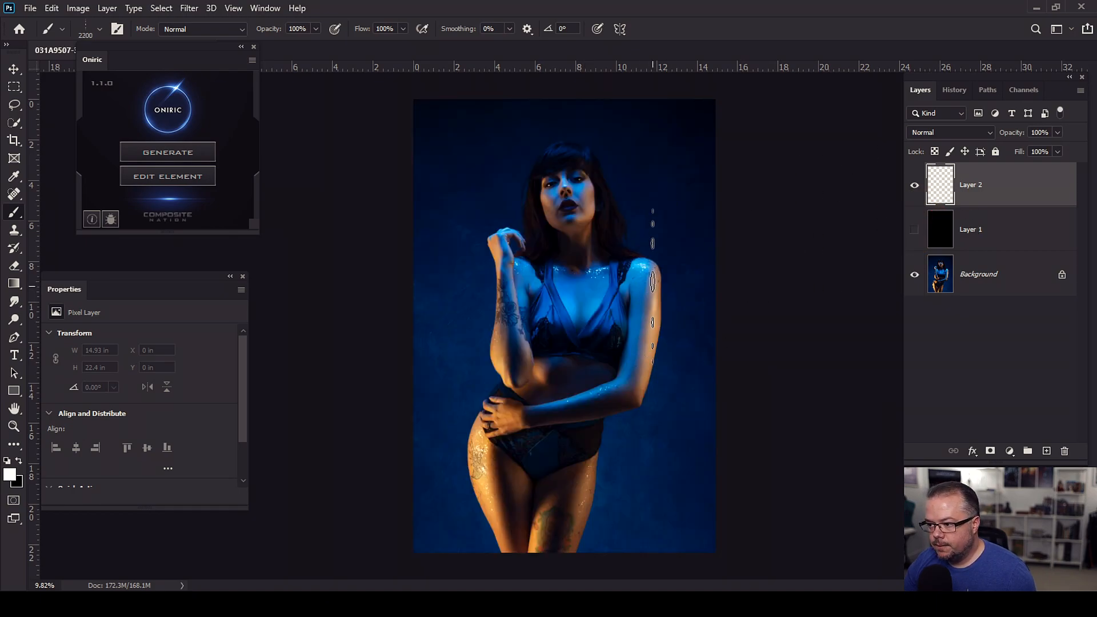
key(bracketleft)
key(bracketleft)
key(bracketleft)
key(bracketleft)
key(bracketleft)
scroll(654, 288, up, 5)
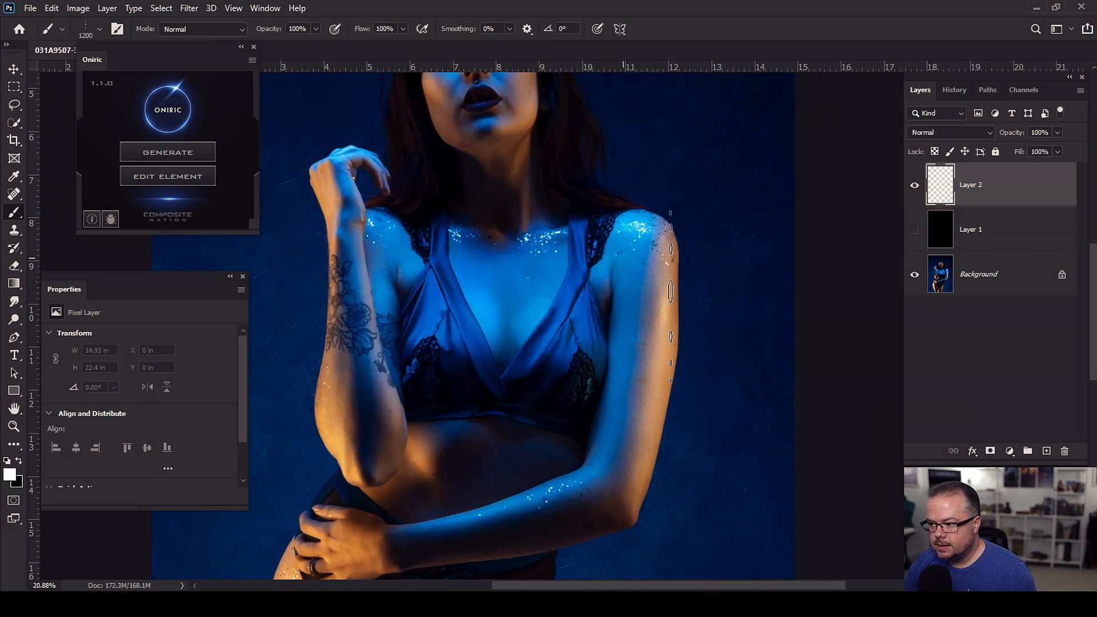
key(bracketleft)
key(bracketleft)
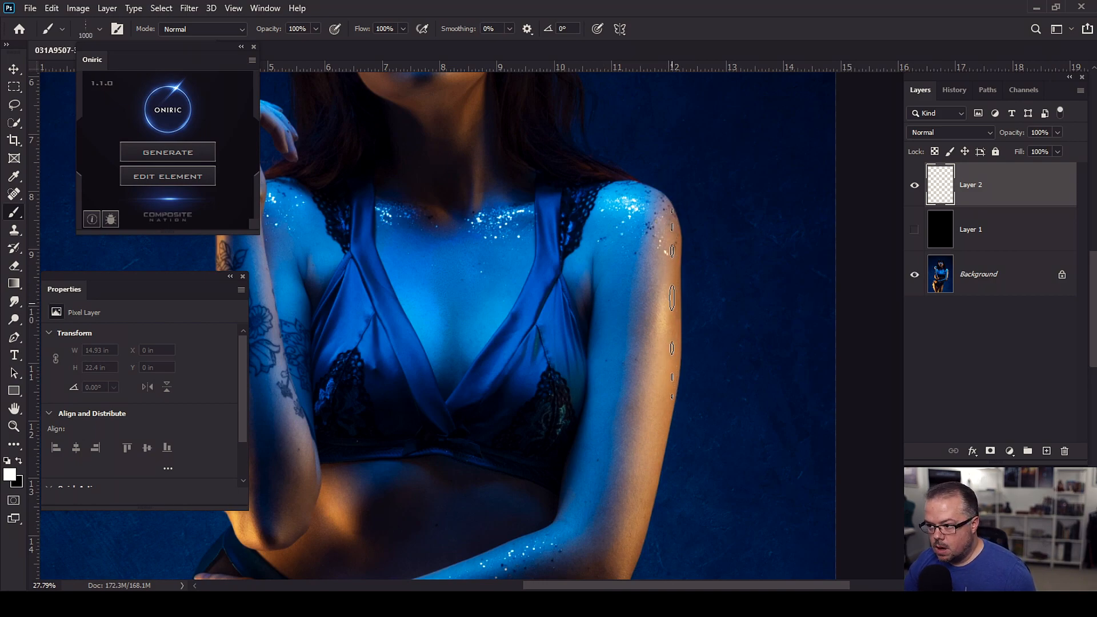
Step: Stamp a vertical row of white lights about 3.34 in tall along the upper arm's outer edge, undoing and repeating the first placement
click(675, 301)
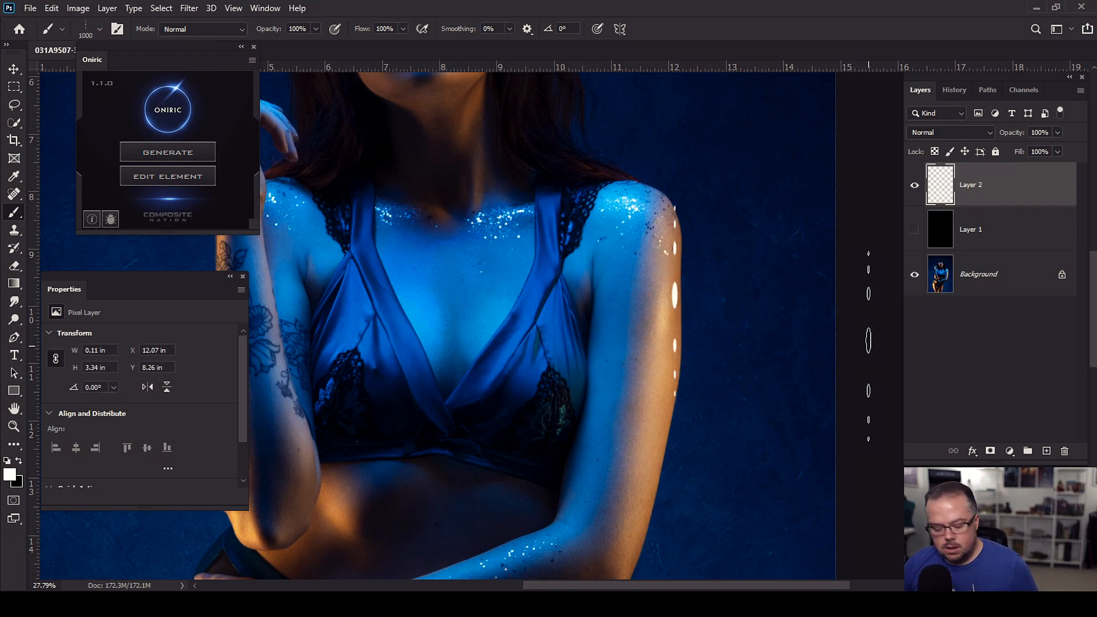
key(ctrl+z)
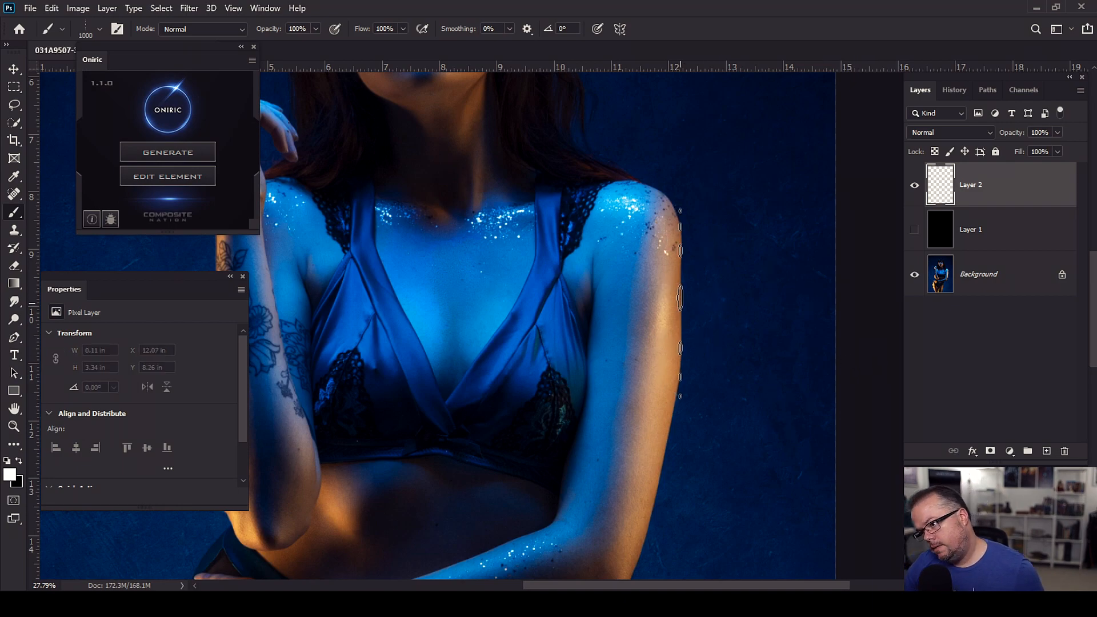
click(678, 298)
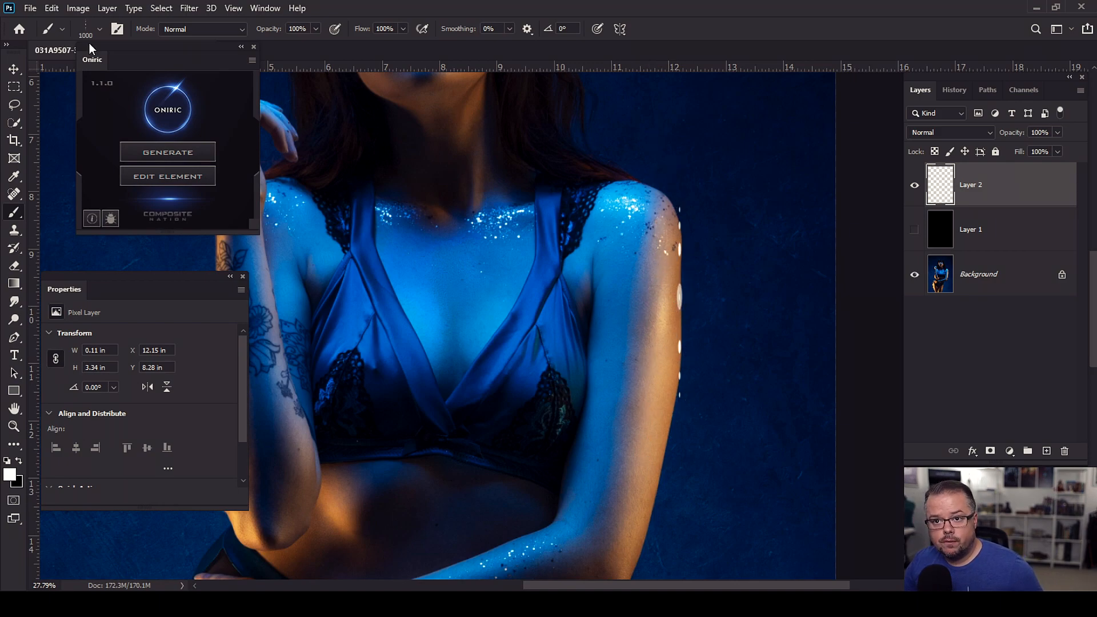
Step: Warp the row of white lights on Layer 2, pulling its upper end inward to follow the curve of the shoulder
click(56, 12)
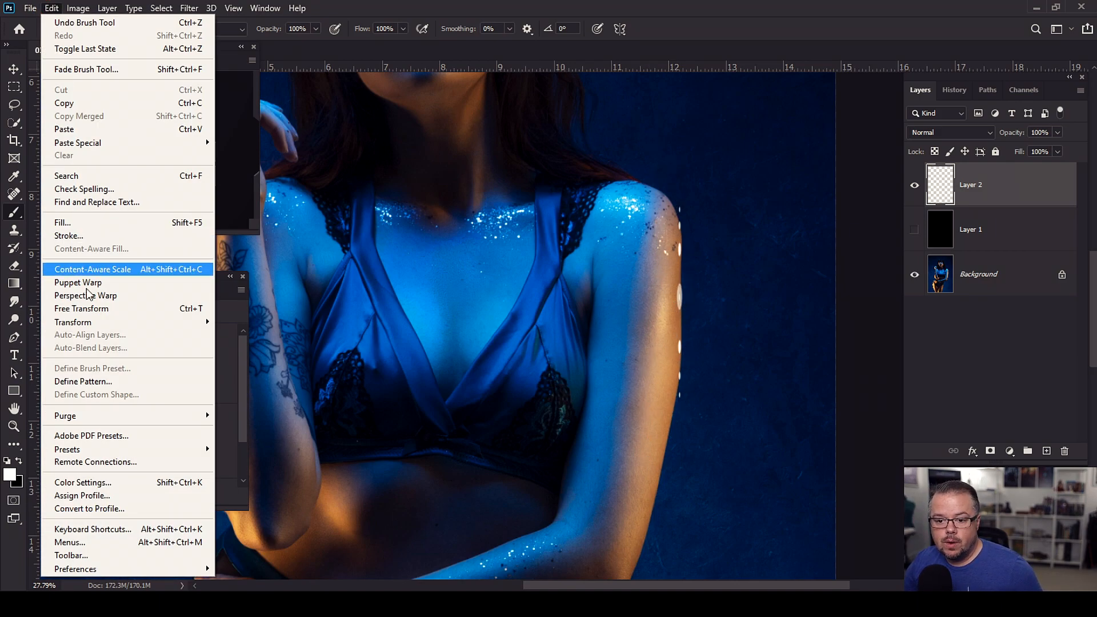
mouse_move(91, 321)
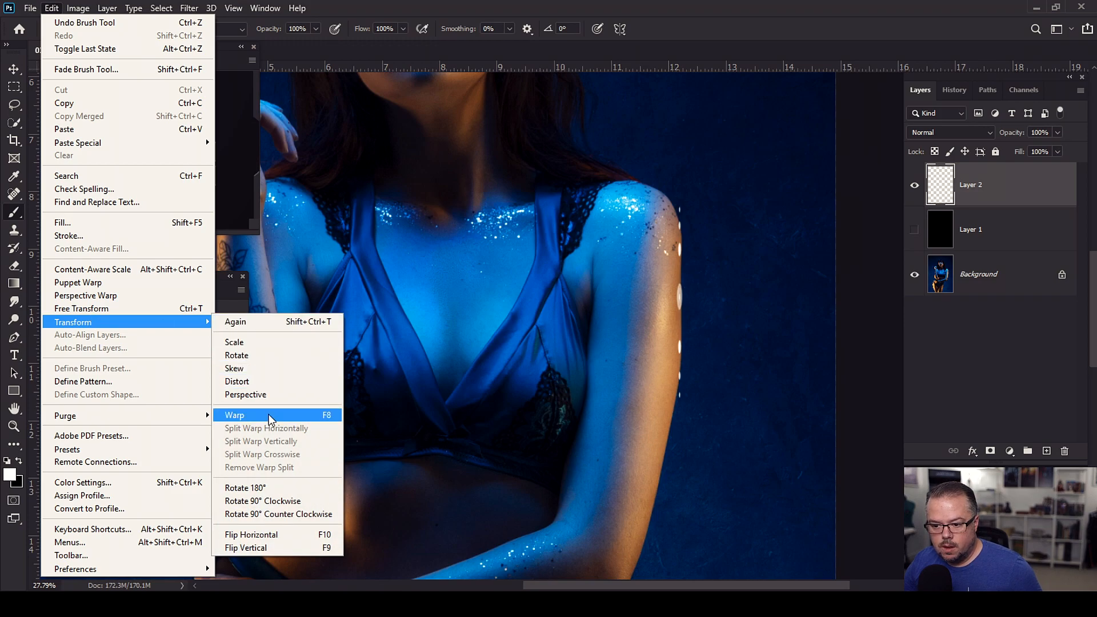
click(240, 417)
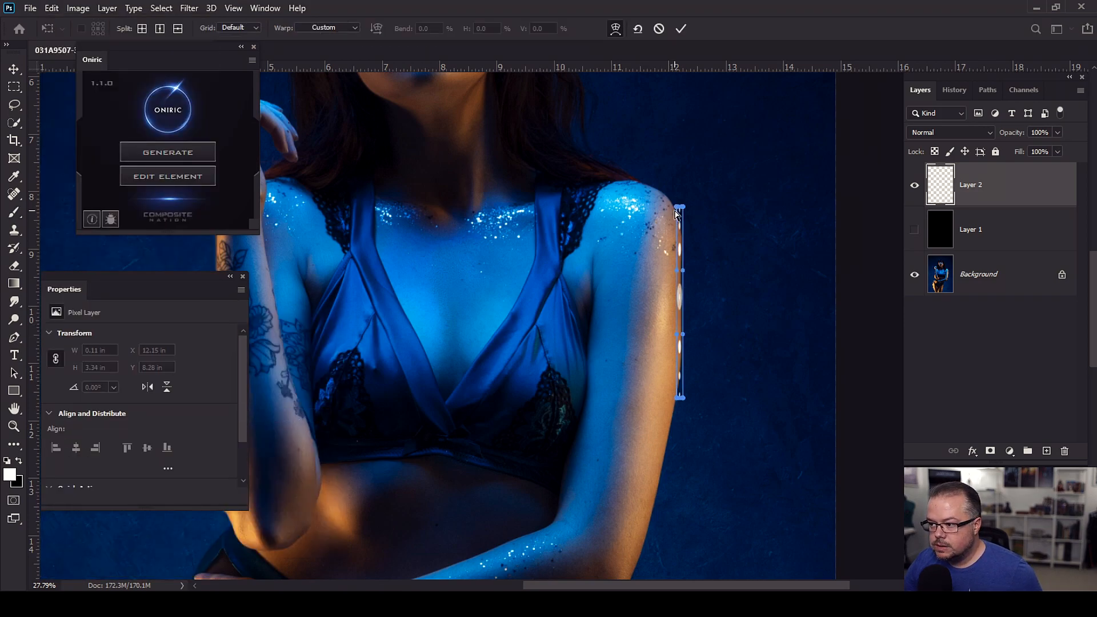
scroll(673, 204, up, 3)
scroll(674, 203, up, 2)
drag(683, 210, 661, 225)
drag(668, 290, 674, 289)
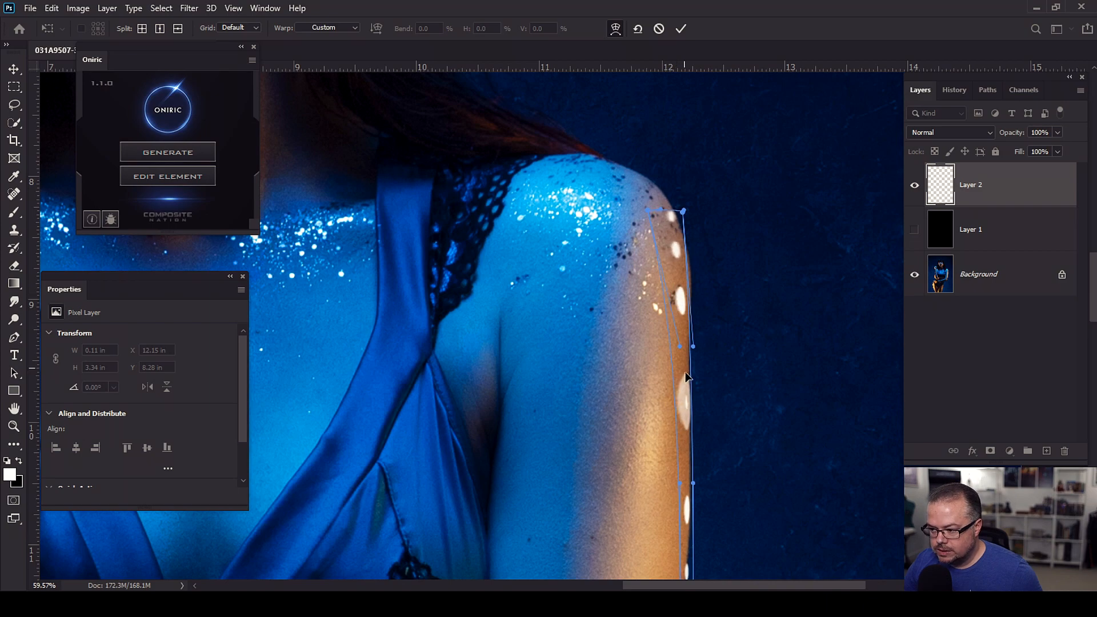
Step: Pull the warp's lower end inward so the lights follow the arm's outer edge, and apply the warp
drag(606, 507, 603, 337)
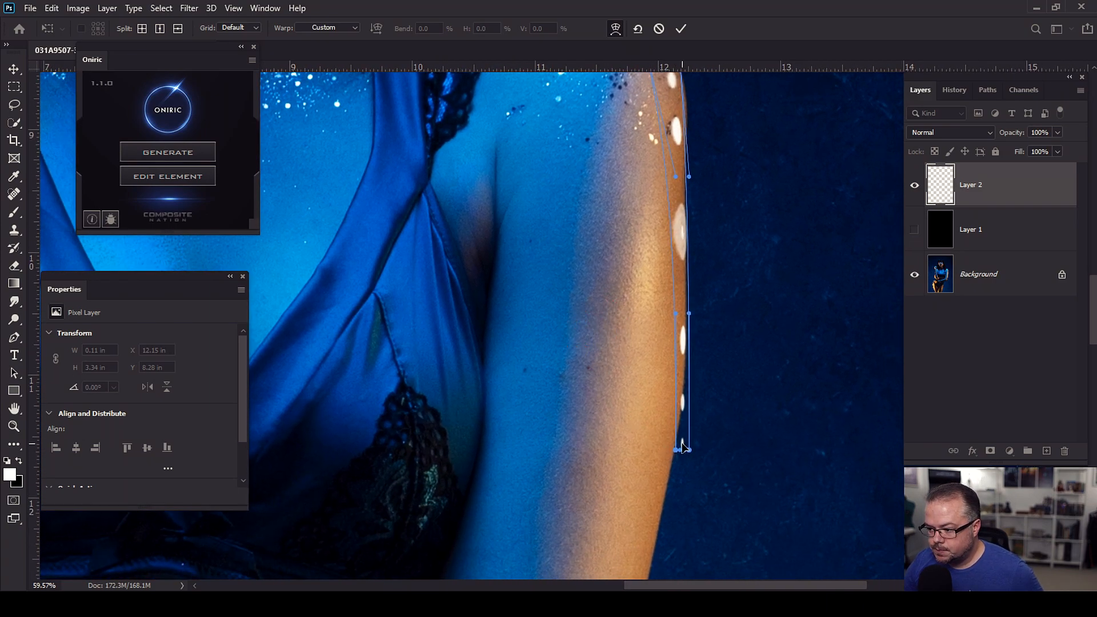
mouse_move(676, 428)
mouse_down()
mouse_move(682, 449)
mouse_move(646, 443)
mouse_up()
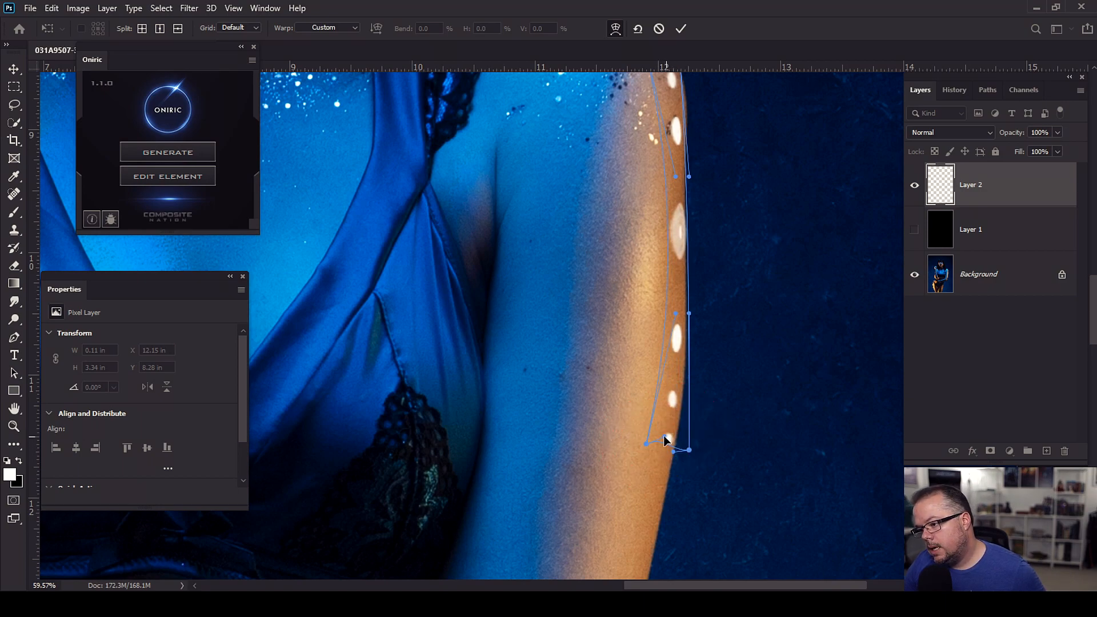
click(660, 437)
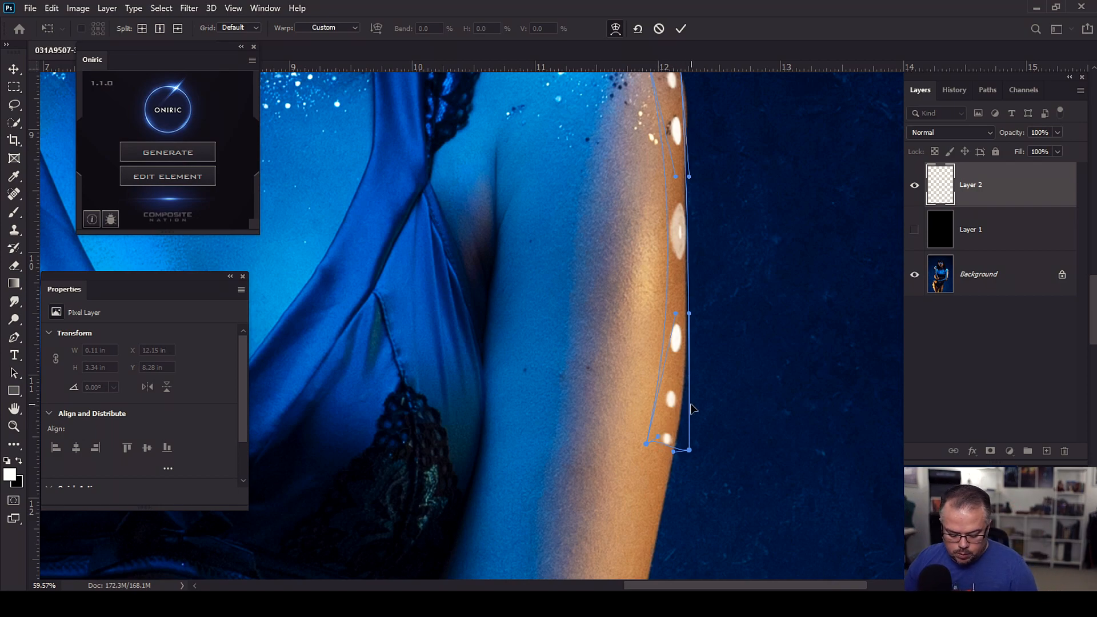
key(Return)
Step: Switch the brush to the Soft Round preset at 1000 px
key(b)
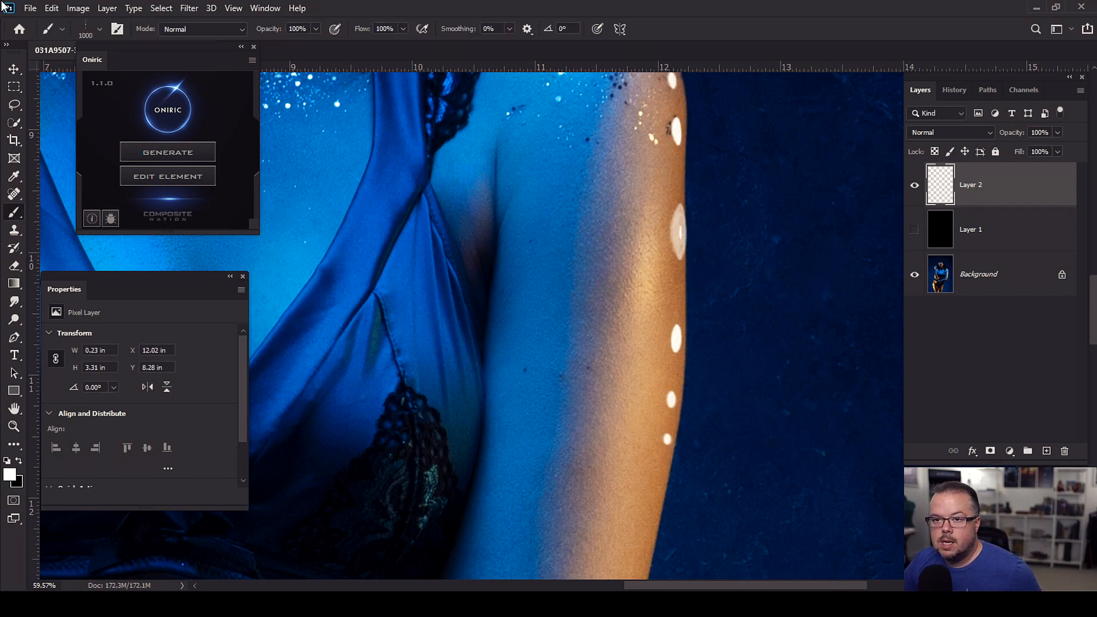
click(99, 29)
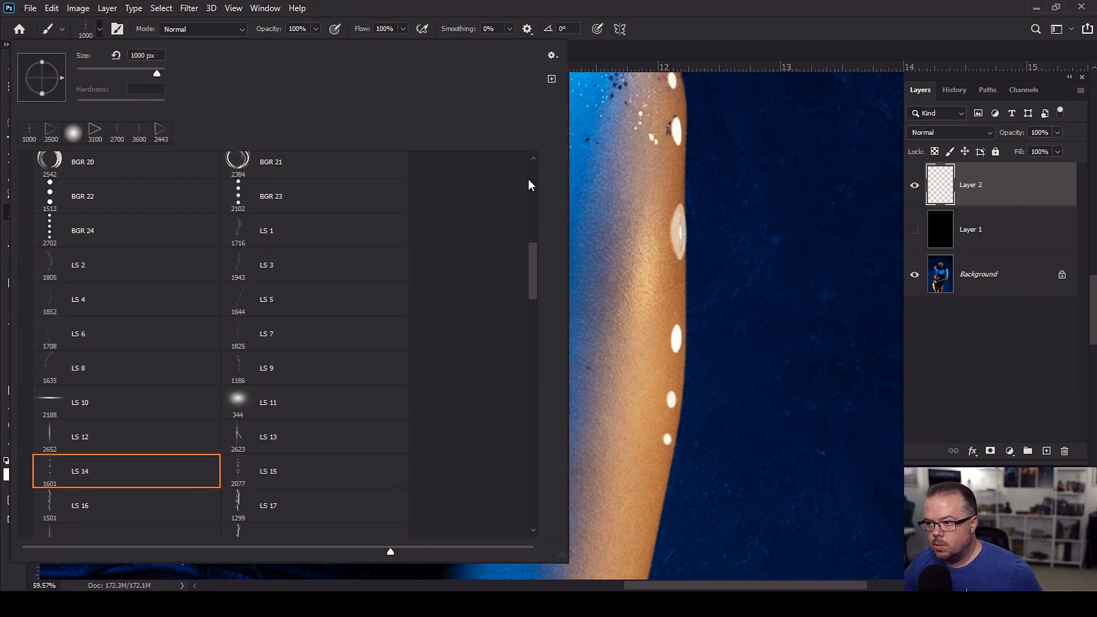
scroll(528, 185, up, 15)
click(94, 189)
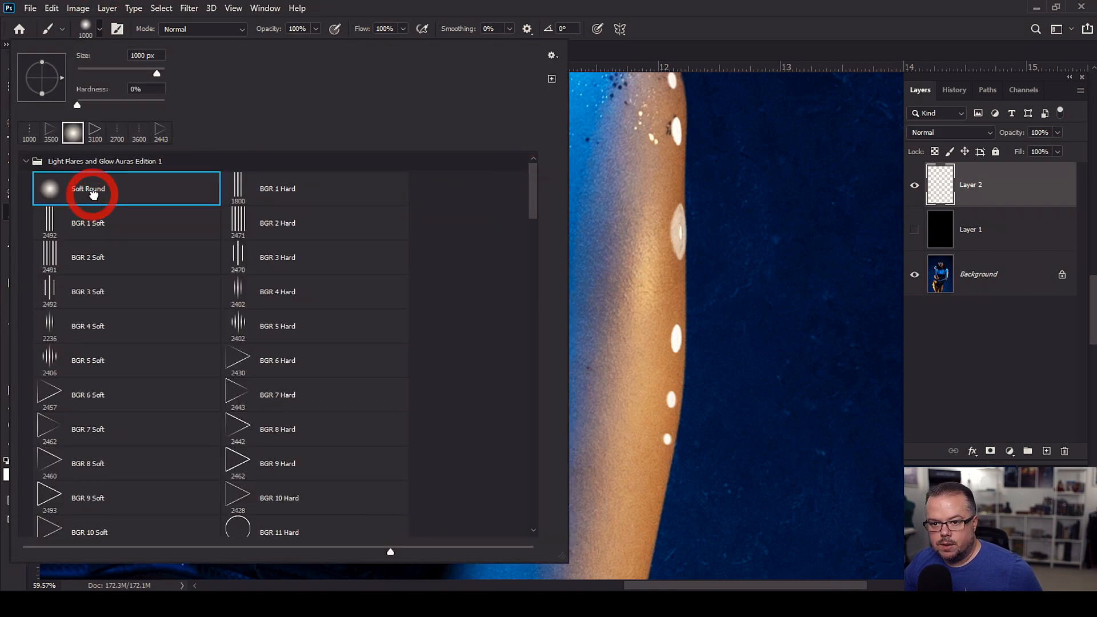
click(812, 21)
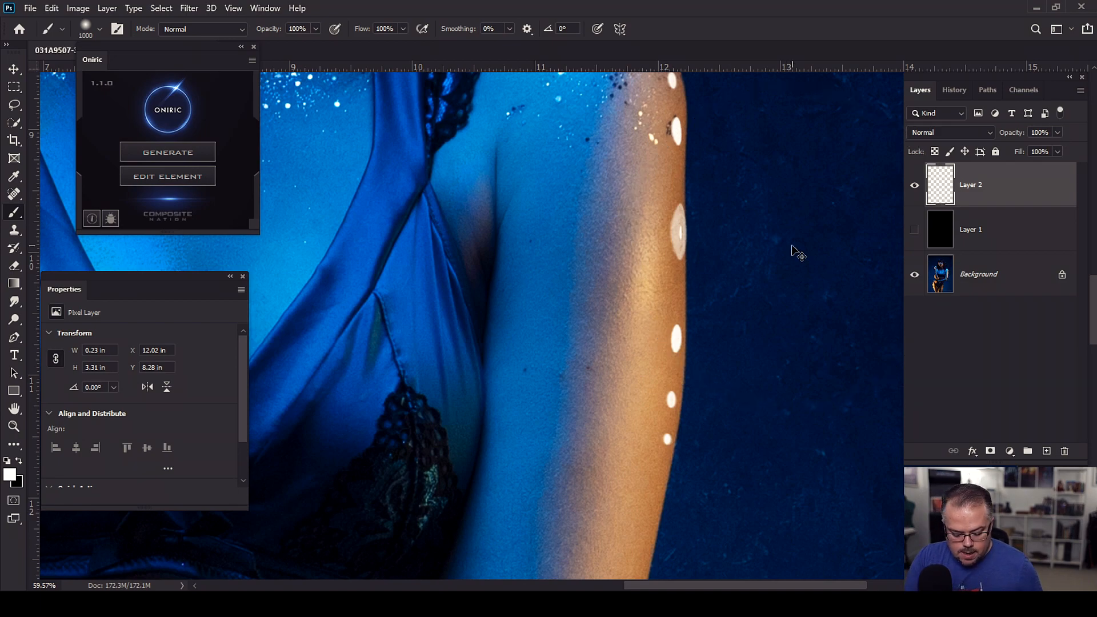
Step: Show the black Layer 1 behind the warped lights and start generating a new Oniric effect
key(ctrl+minus)
key(ctrl+minus)
key(ctrl+minus)
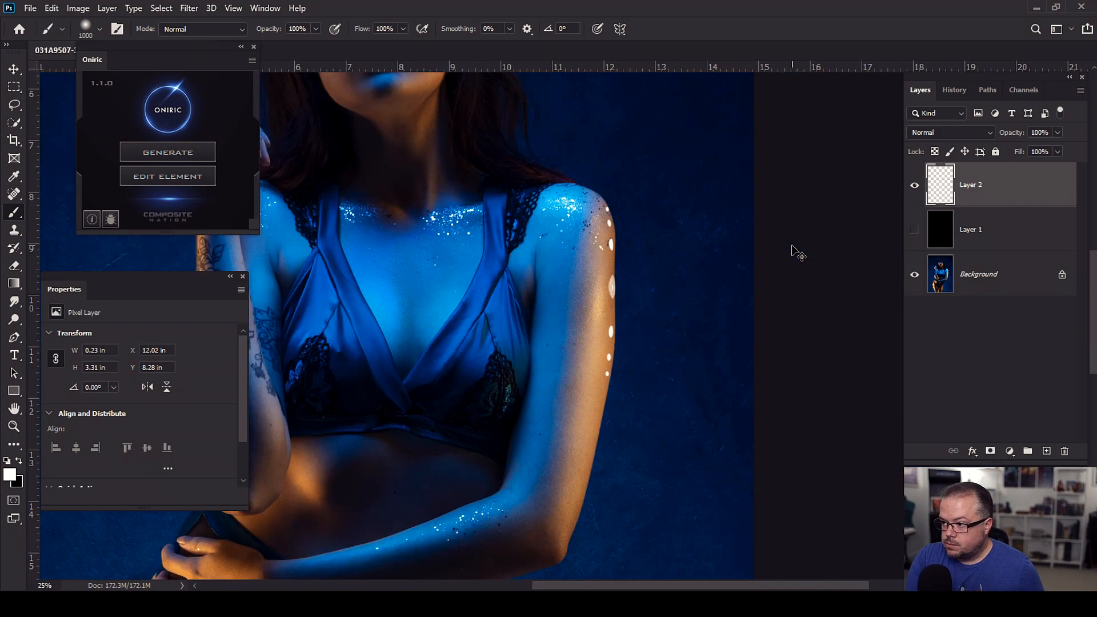
click(915, 229)
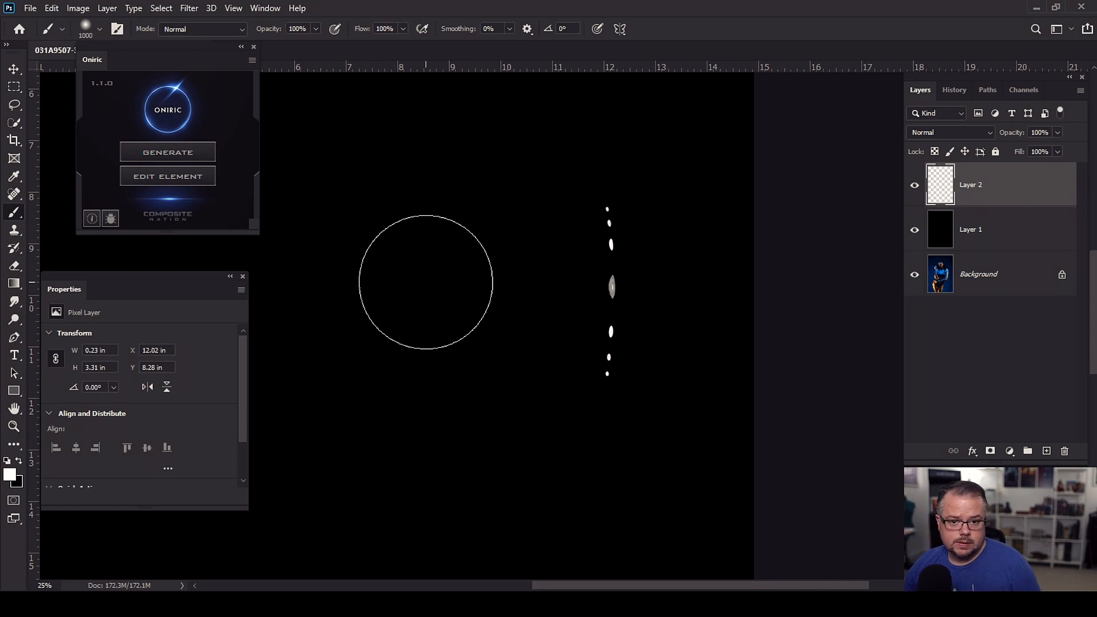
click(197, 151)
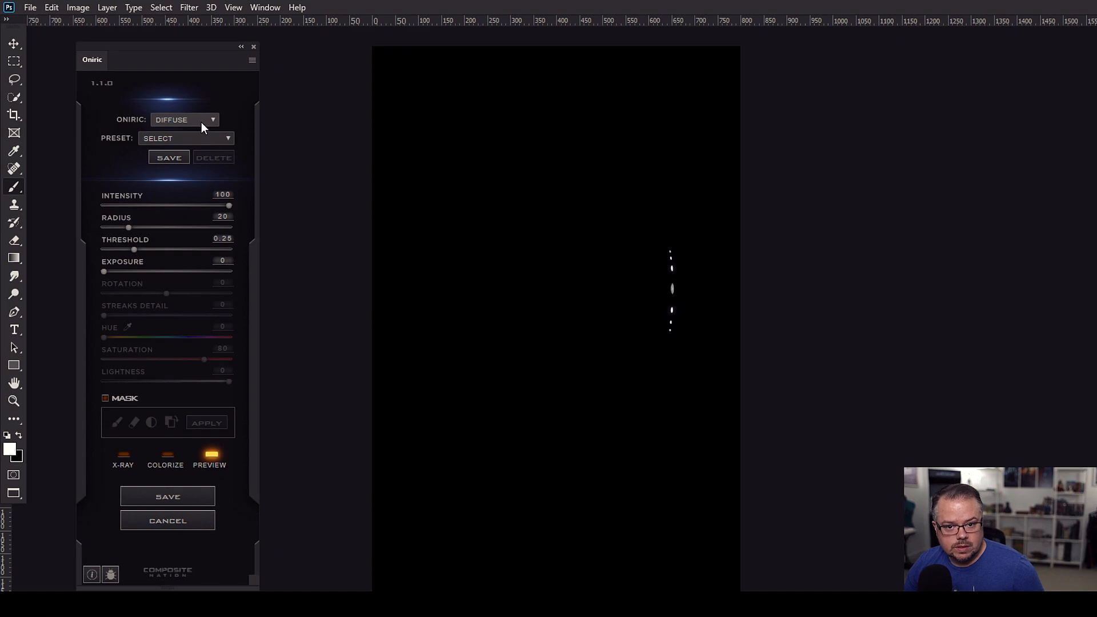
scroll(628, 255, up, 3)
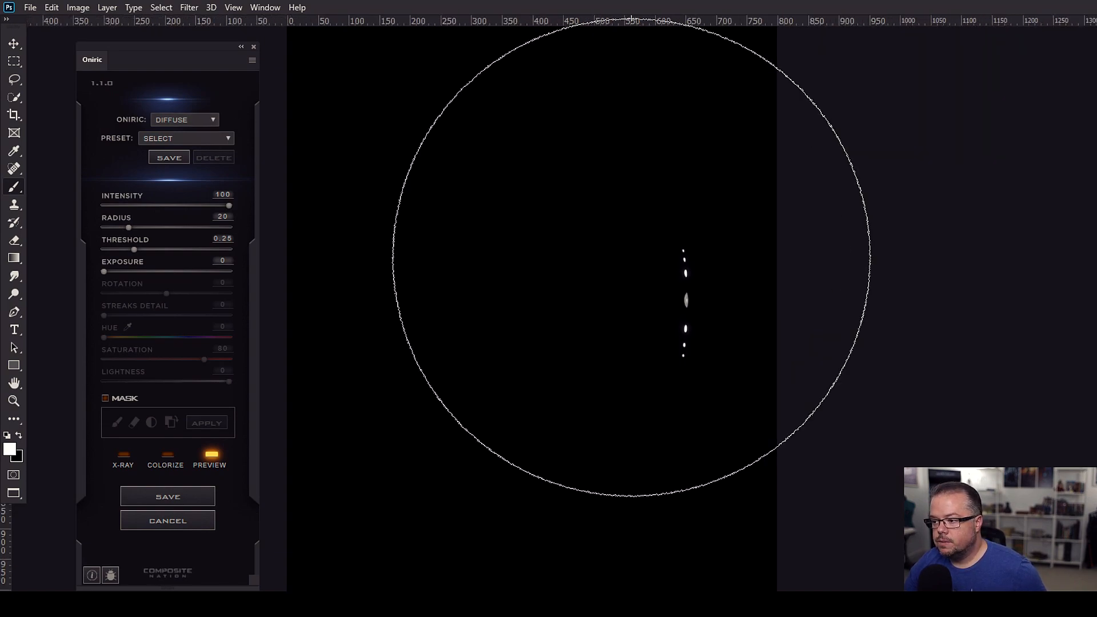
Step: Change the Oniric effect to Streaks 2 with exposure 105, trying a rotation of 90 before setting it to 59
click(187, 140)
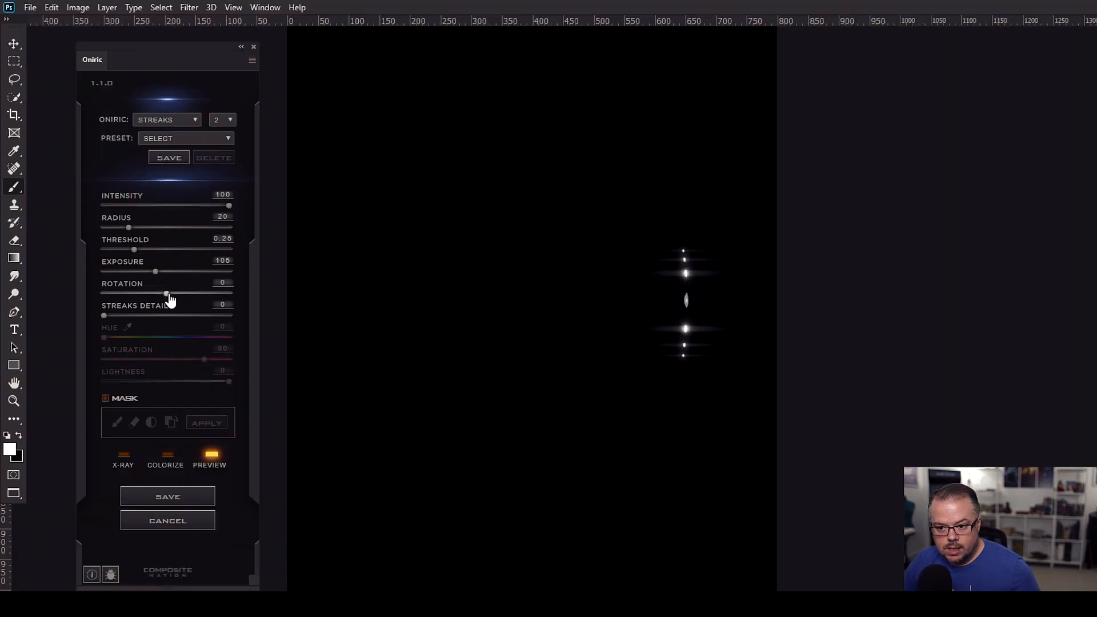
drag(166, 293, 243, 293)
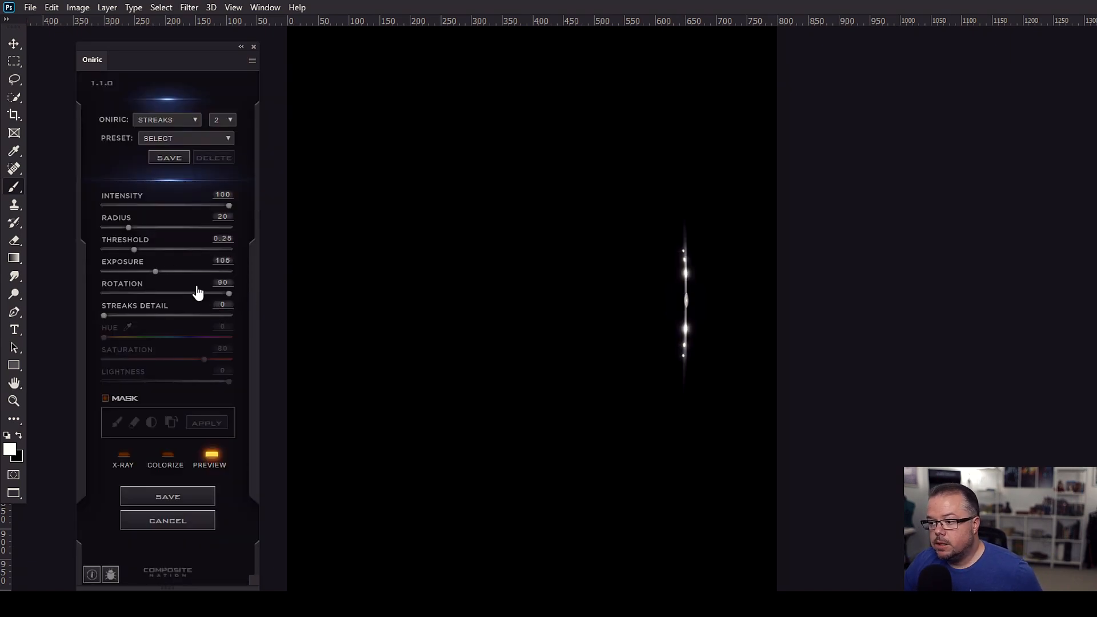
drag(229, 293, 205, 294)
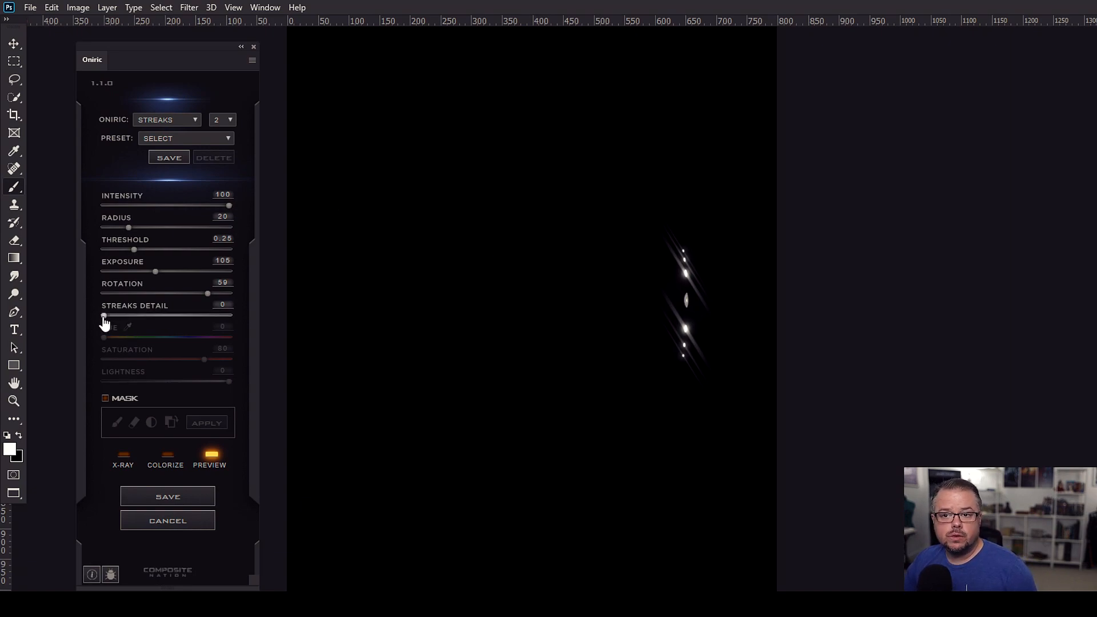
Step: Try streaks detail values of 17 and 30, settle on 5, and raise the exposure to 153
drag(104, 317, 127, 318)
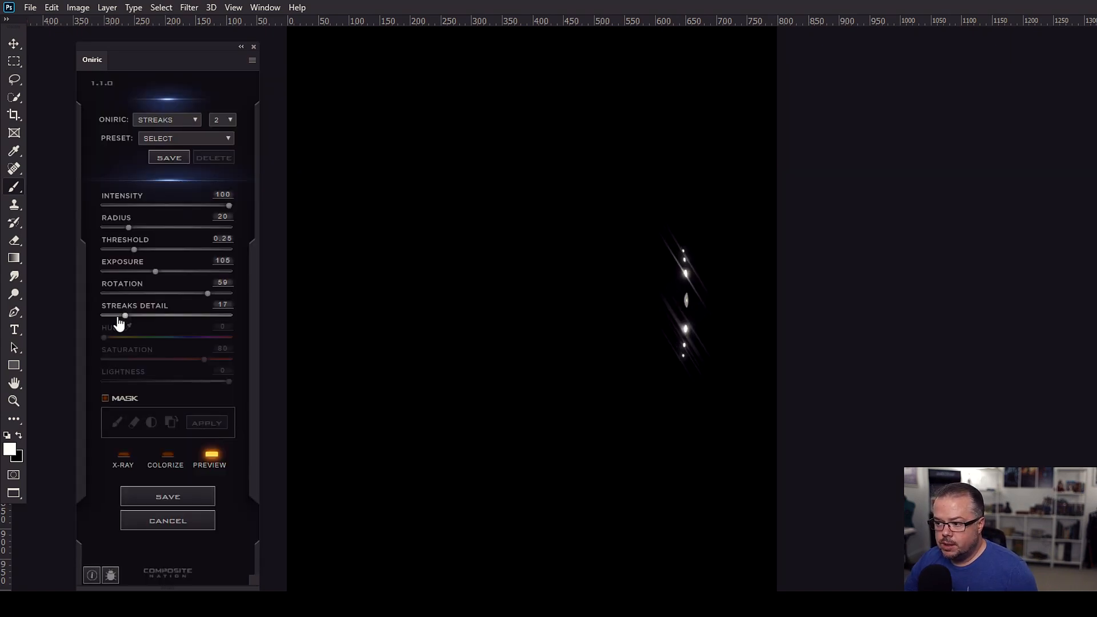
drag(125, 317, 145, 314)
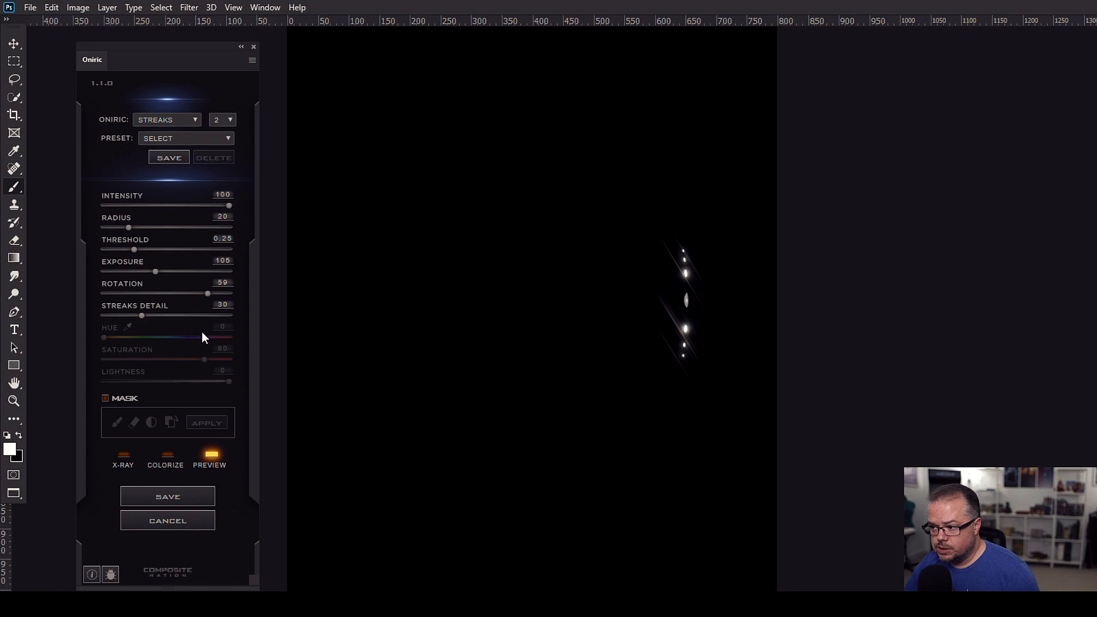
drag(141, 316, 107, 318)
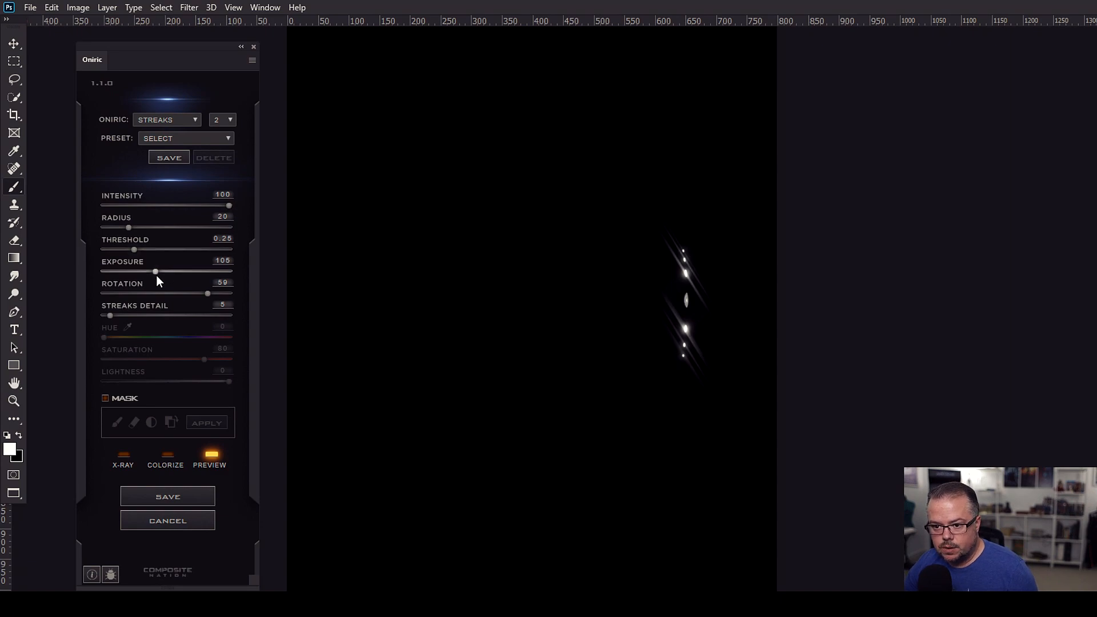
click(179, 271)
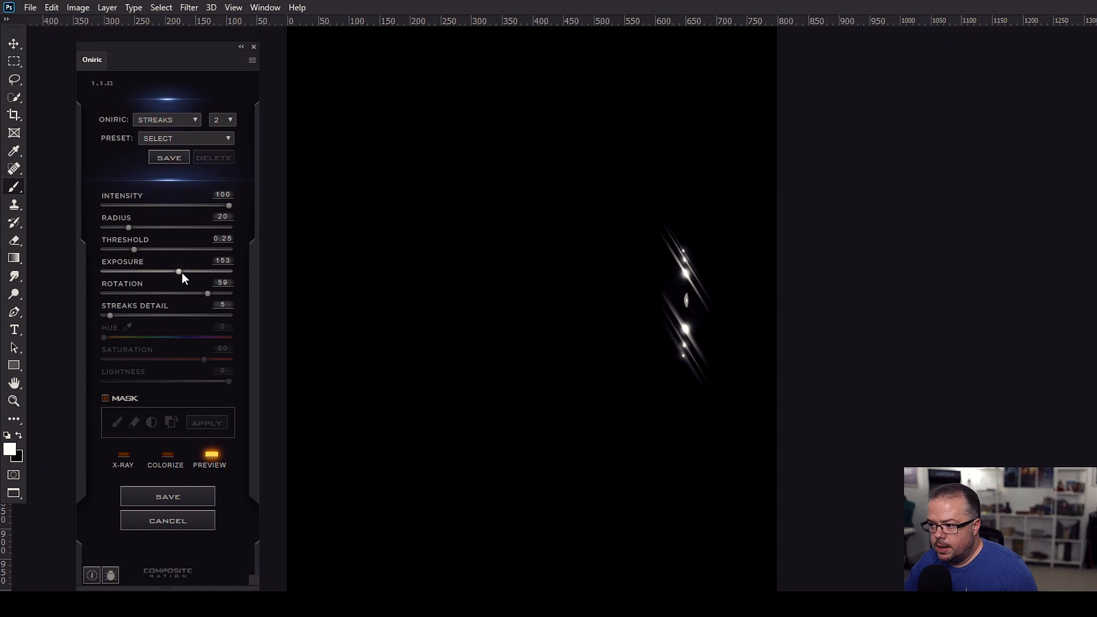
Step: Colorize the streaks and set their hue to 26 for a golden orange glow
click(165, 459)
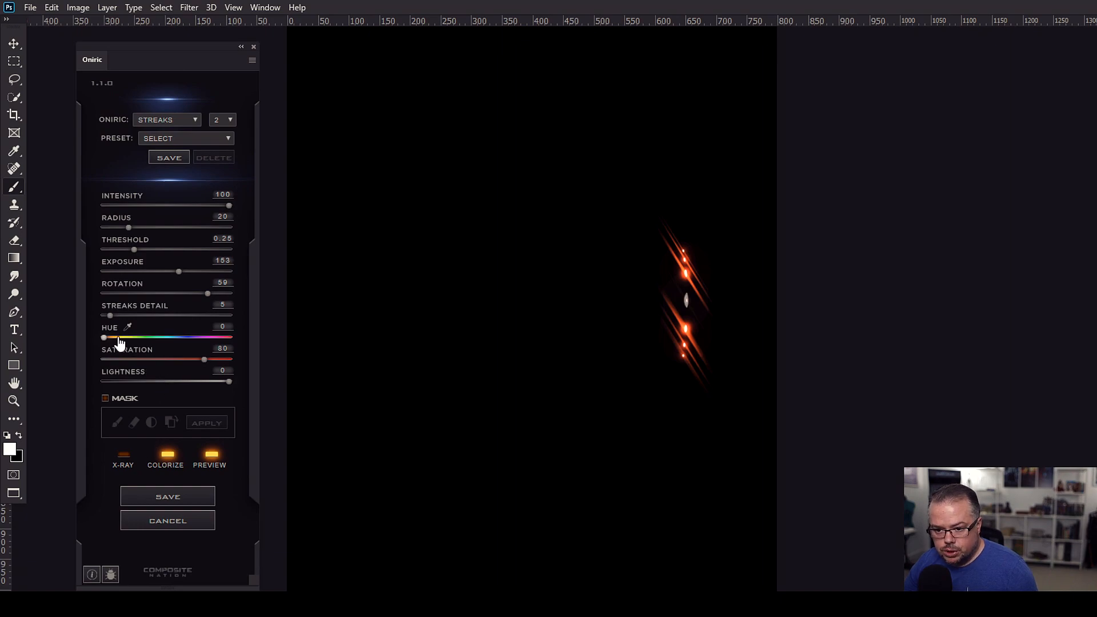
click(111, 338)
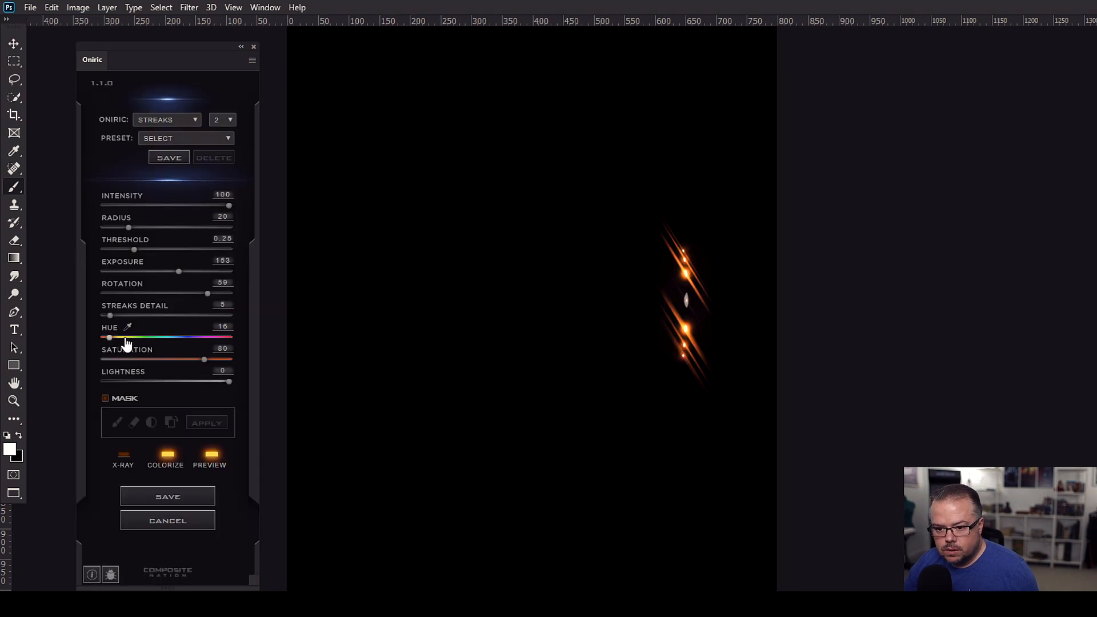
click(113, 337)
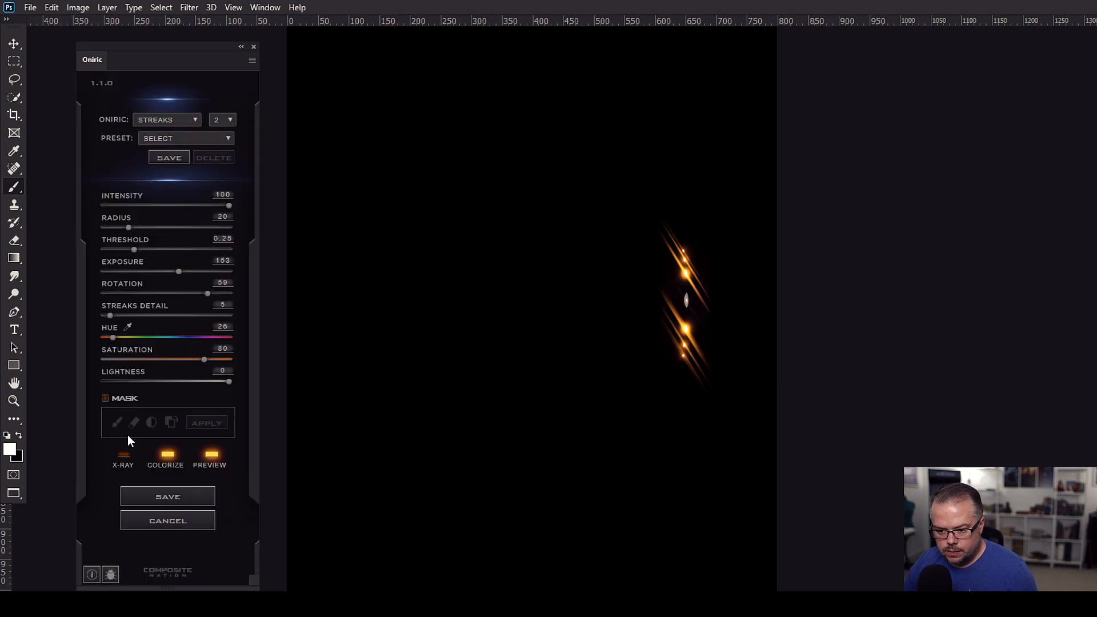
Step: Save the streak effect as a new Oniric element named 1
click(167, 497)
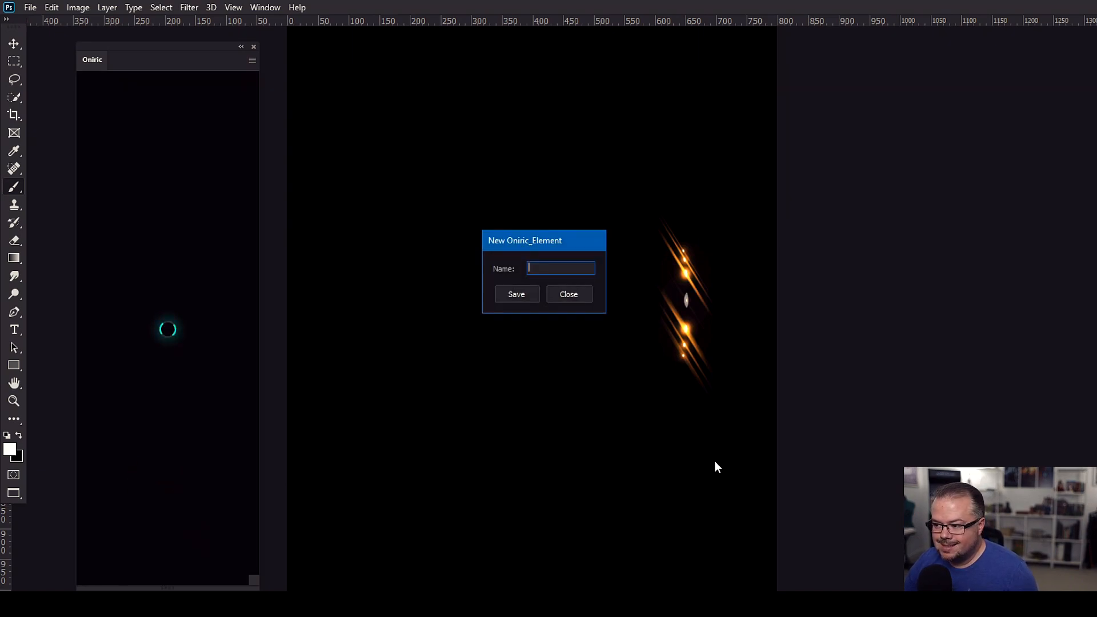
text(1)
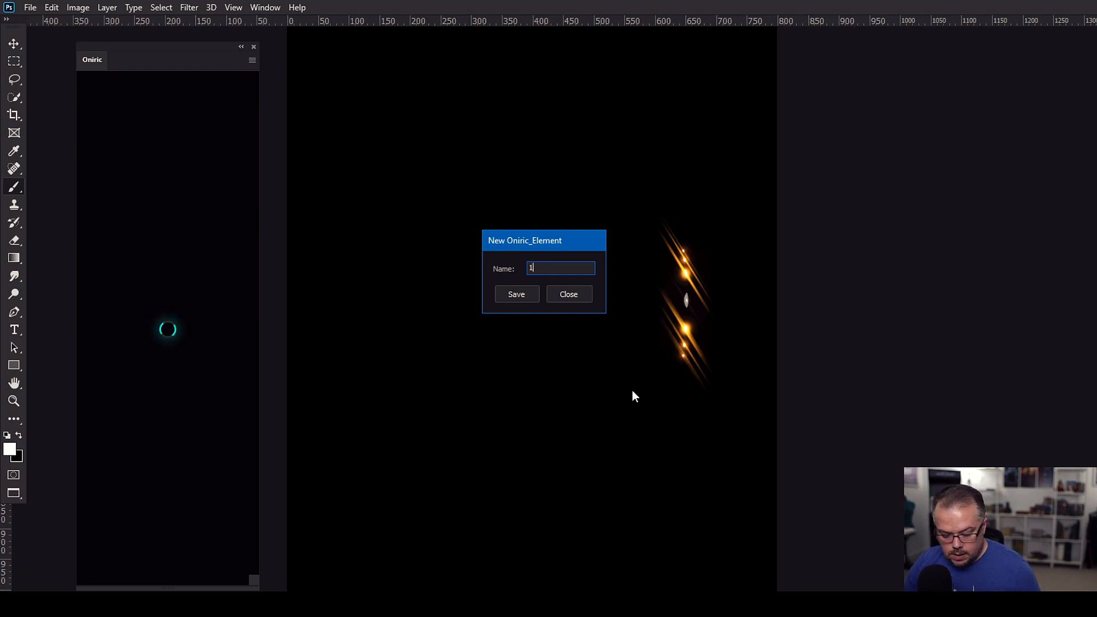
click(516, 294)
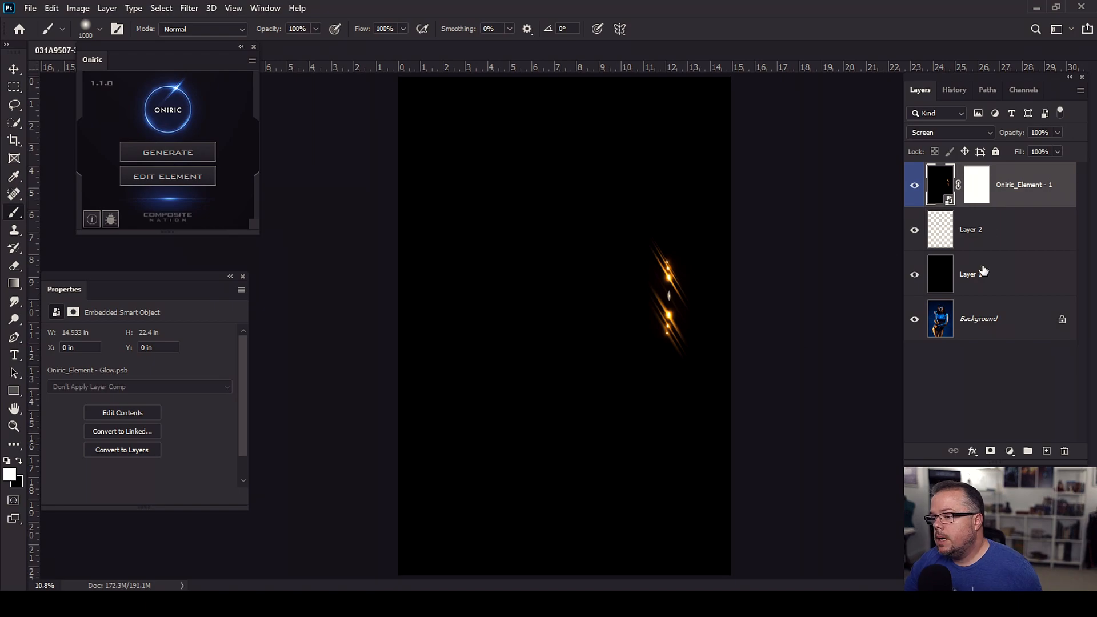
Step: Hide the painted lights on Layer 2 and the black Layer 1 so the golden streaks overlay the whole portrait
click(914, 231)
click(914, 231)
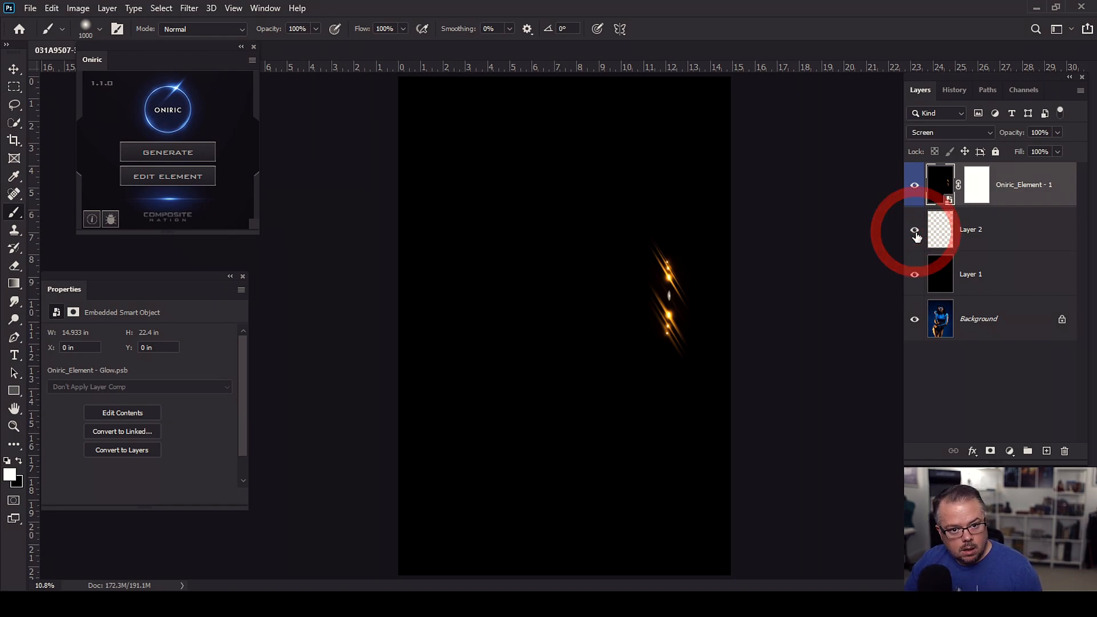
scroll(685, 303, up, 5)
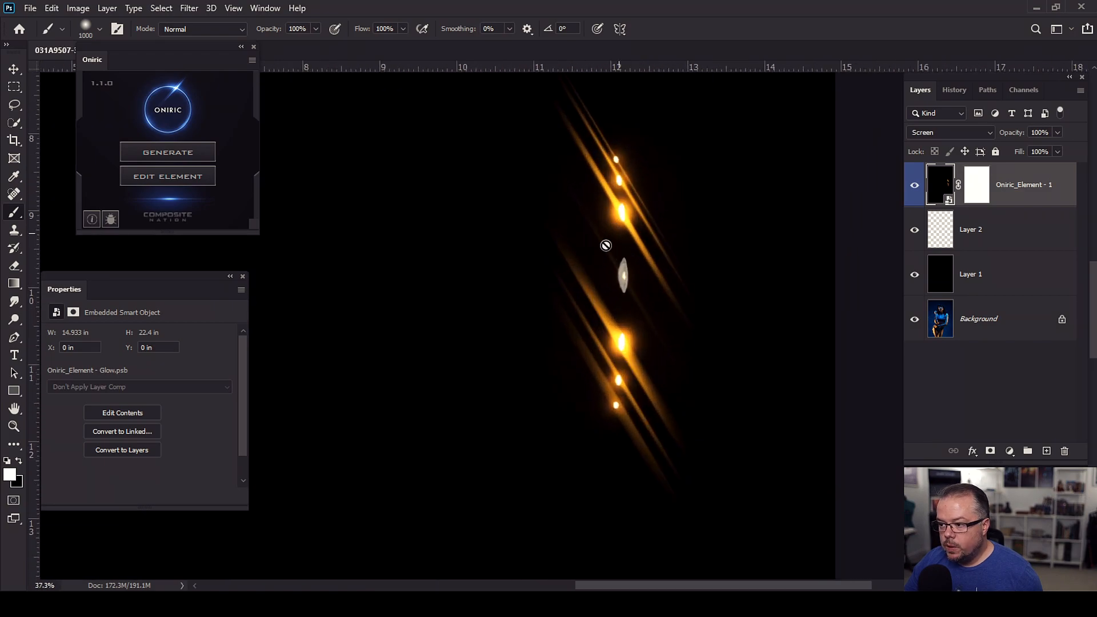
click(915, 231)
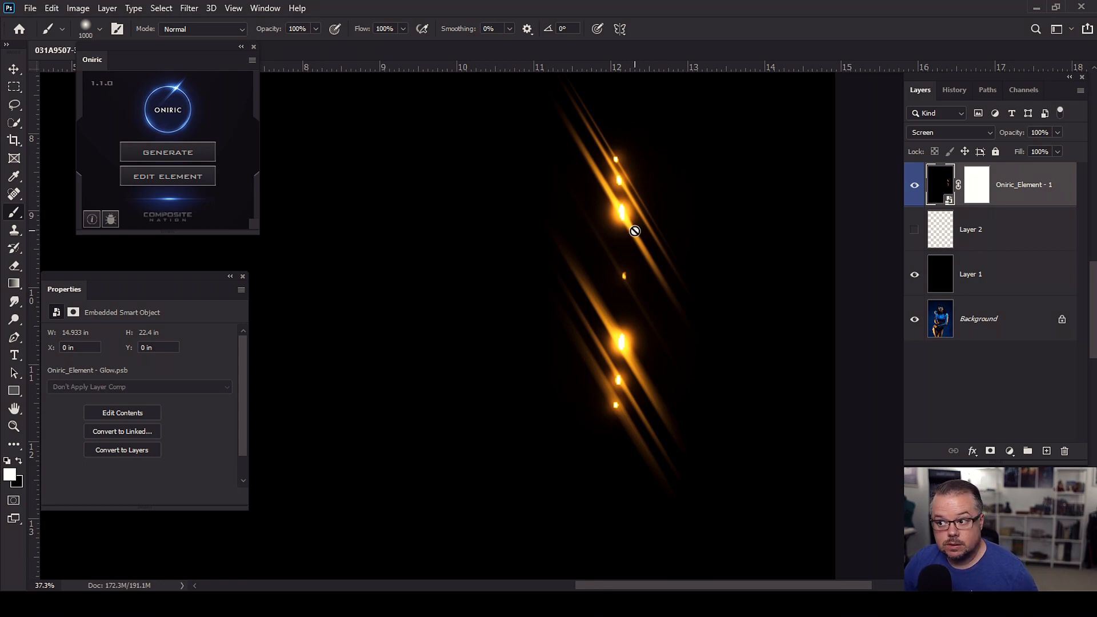
click(914, 275)
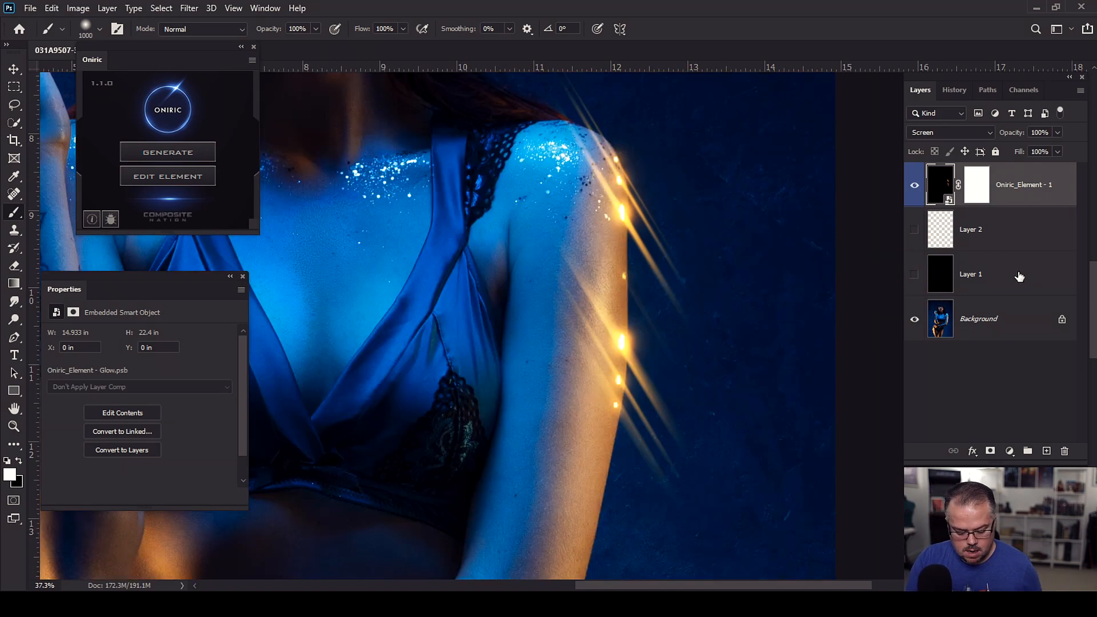
key(ctrl+0)
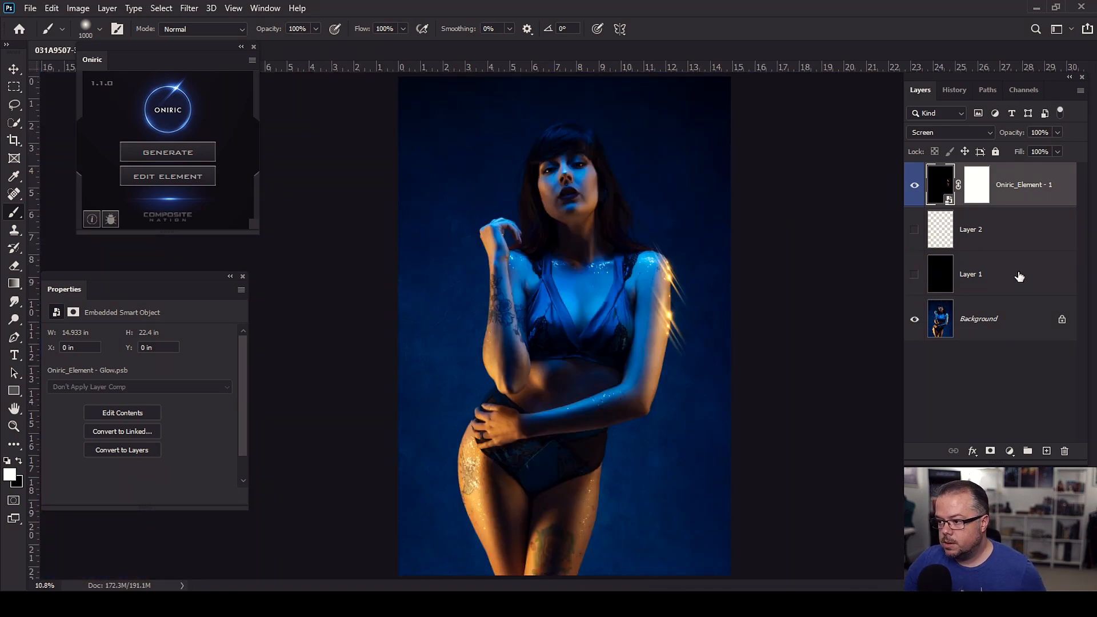